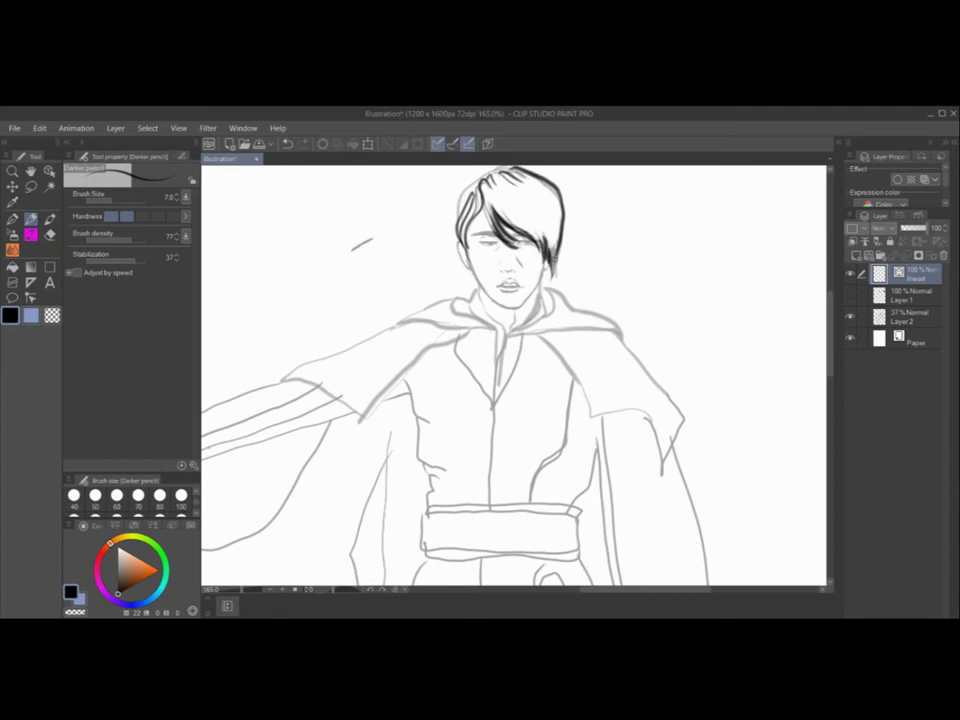
Ink the standing figure's jawline, eyes, eyebrow and nose with the Darker pencil, then check the line art without the sketch
mouse_move(470, 262)
mouse_down()
mouse_move(495, 302)
mouse_move(530, 293)
mouse_move(548, 270)
mouse_up()
key(ctrl+z)
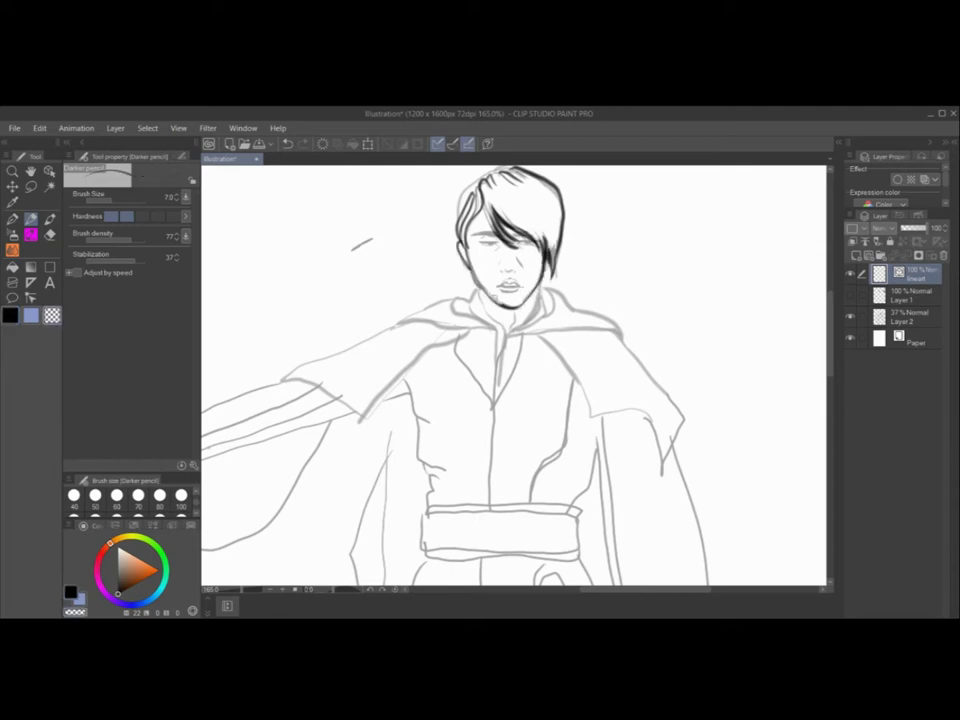
key(u)
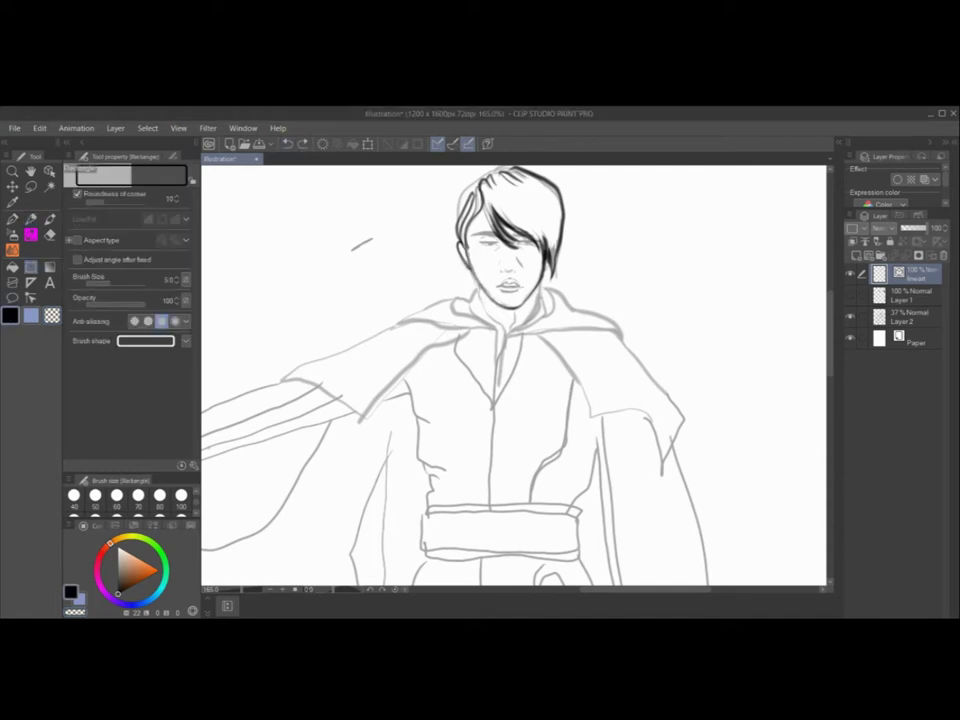
key(p)
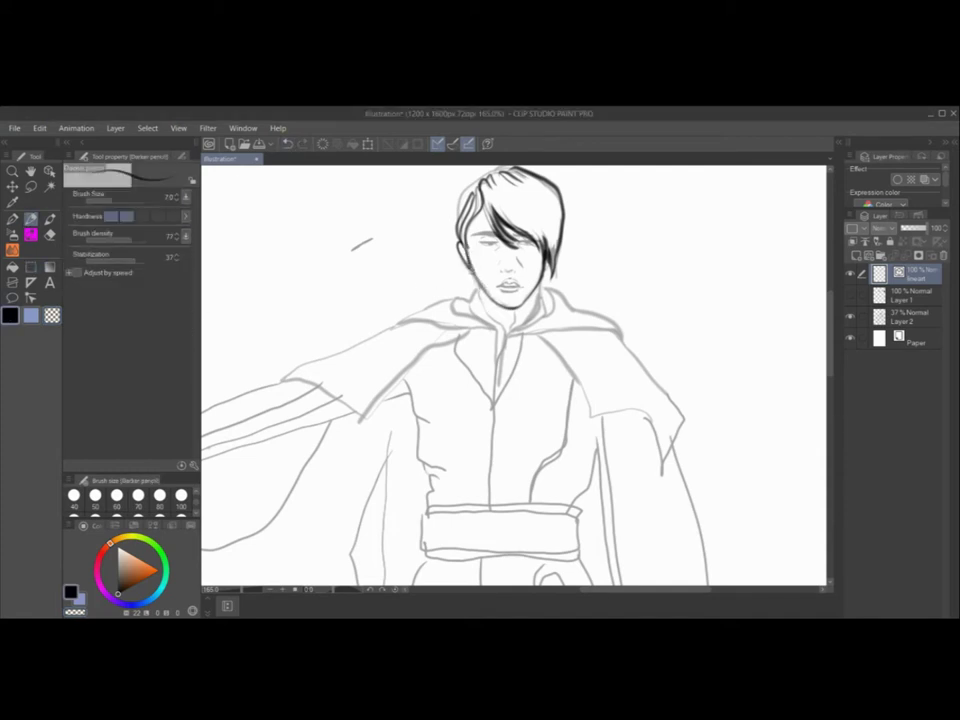
drag(472, 260, 511, 309)
key(c)
mouse_move(467, 275)
mouse_down()
mouse_move(487, 304)
mouse_move(510, 304)
mouse_up()
key(c)
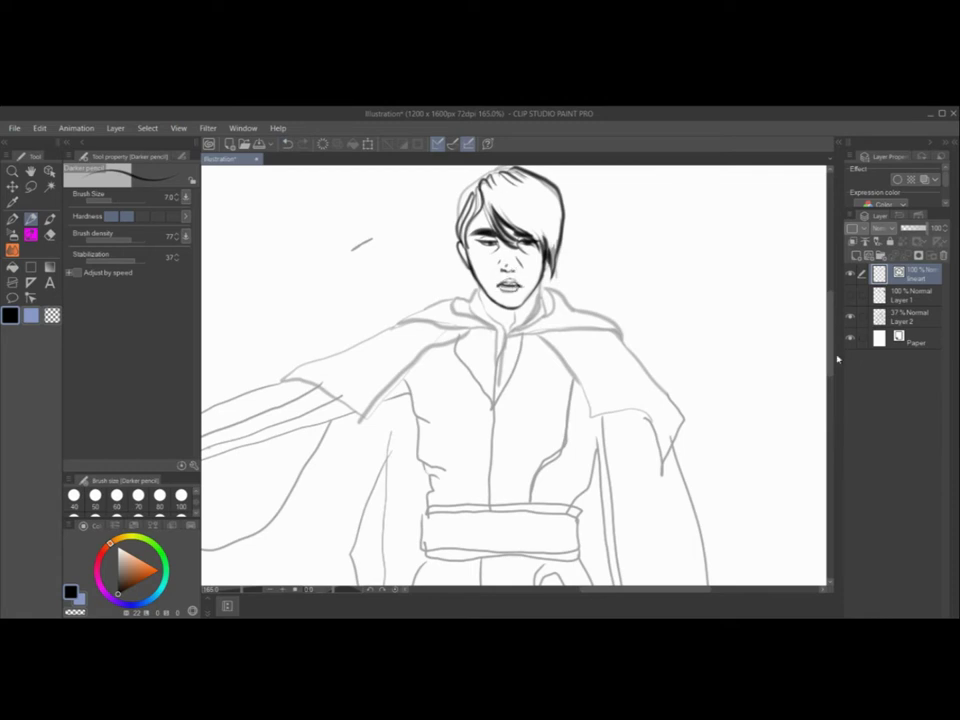
click(851, 317)
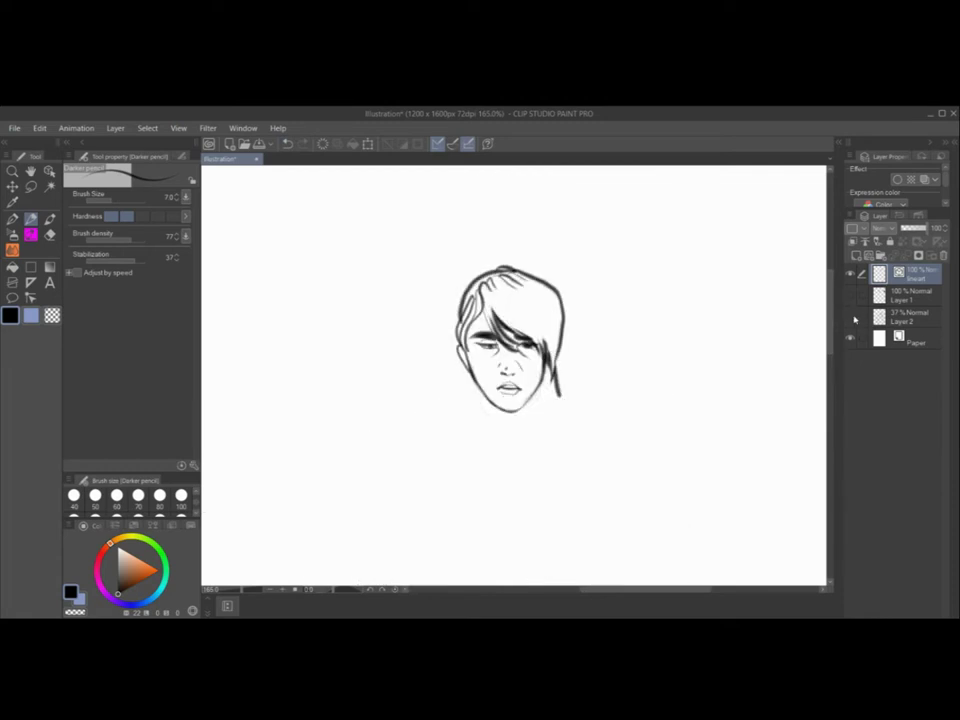
click(851, 317)
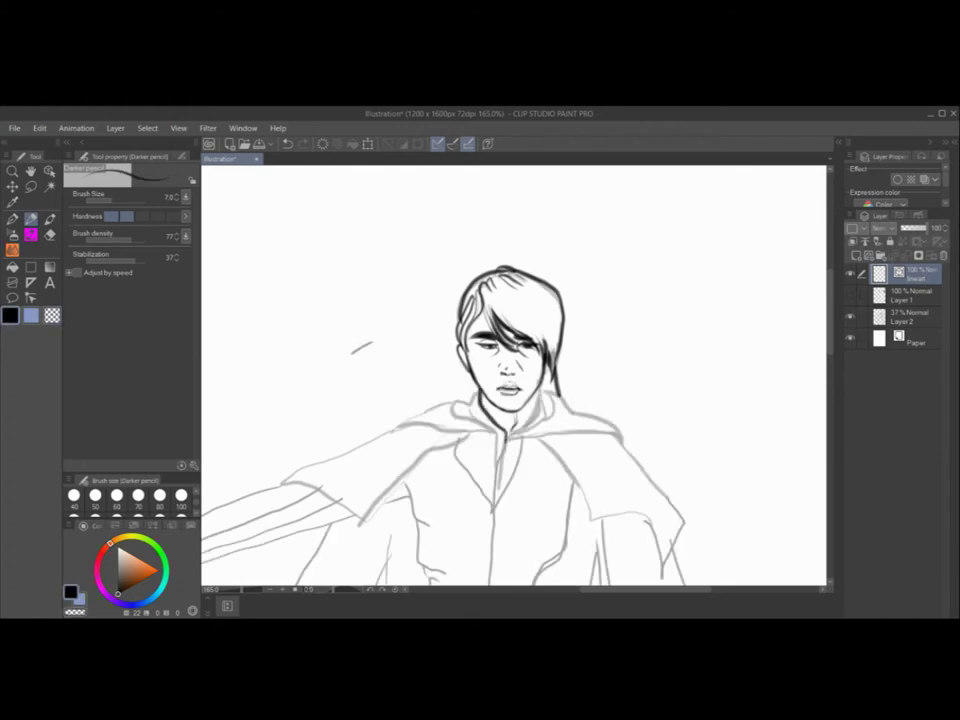
Ink the standing figure's neck and the hood folds around it, filling the shadow inside the collar with black
drag(542, 385, 511, 437)
mouse_move(512, 436)
mouse_down()
mouse_move(547, 396)
mouse_move(551, 416)
mouse_move(515, 434)
mouse_up()
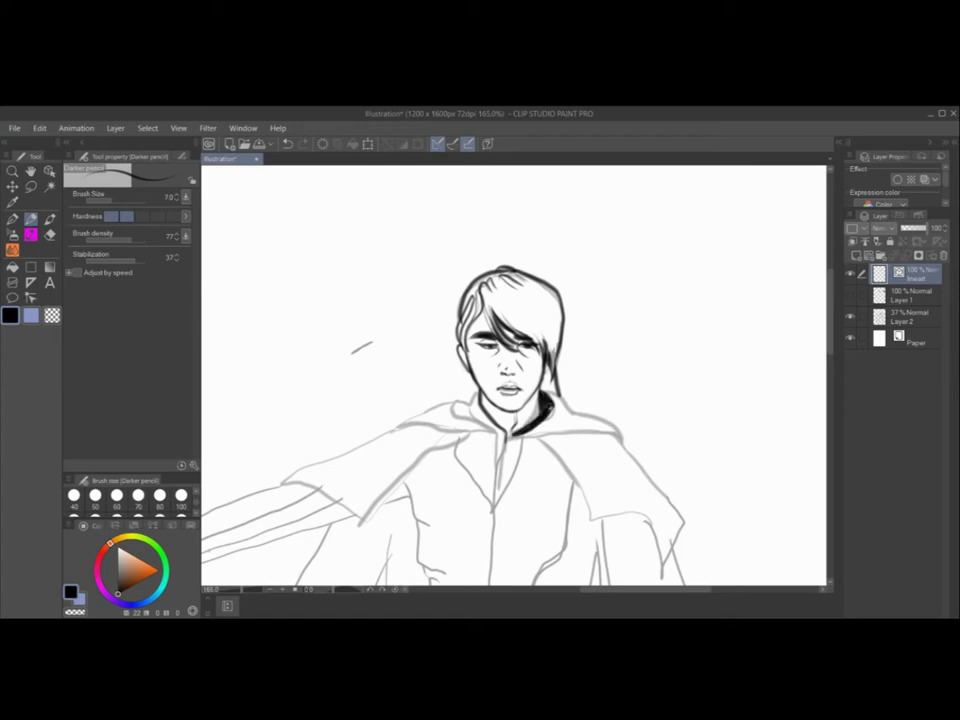
drag(545, 390, 574, 414)
drag(477, 389, 467, 404)
mouse_move(468, 400)
mouse_down()
mouse_move(396, 429)
mouse_move(448, 432)
mouse_up()
mouse_move(456, 414)
mouse_down()
mouse_move(497, 432)
mouse_move(497, 467)
mouse_move(496, 437)
mouse_move(548, 436)
mouse_up()
Ink the cape panel over the lowered arm's shoulder, toggling the sketch layer to check the lines
mouse_move(541, 442)
mouse_down()
mouse_move(614, 433)
mouse_move(622, 442)
mouse_up()
mouse_move(616, 434)
mouse_down()
mouse_move(675, 504)
mouse_move(662, 570)
mouse_up()
mouse_move(661, 568)
mouse_down()
mouse_move(587, 526)
mouse_move(540, 440)
mouse_up()
click(851, 317)
scroll(840, 316, down, 3)
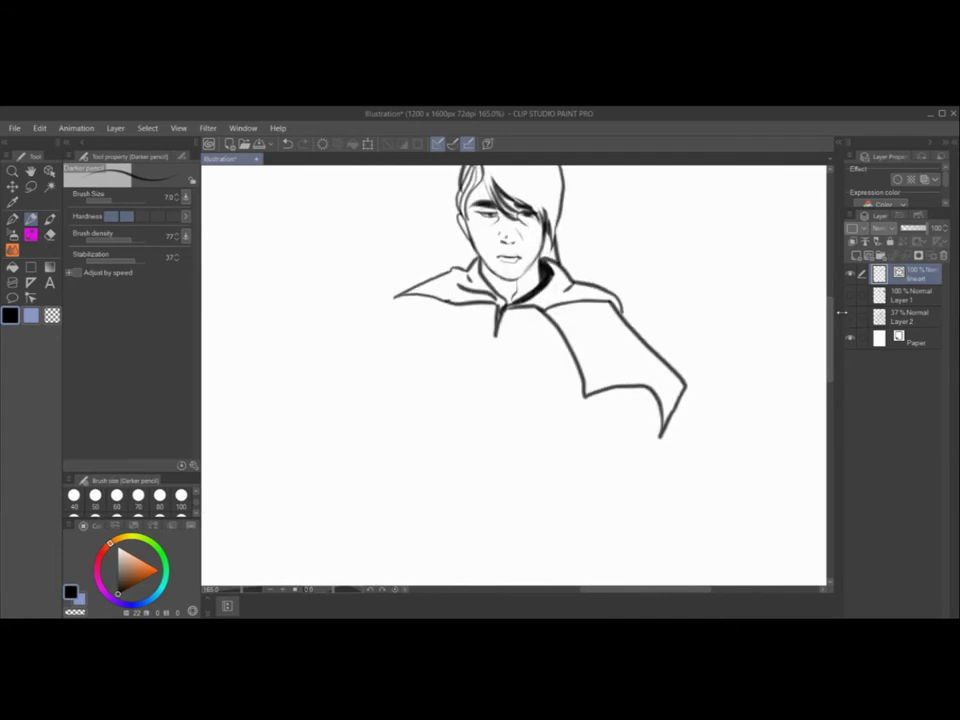
click(850, 317)
Ink the cape over the outstretched arm's shoulder and the standing figure's tunic outline down to the waist
drag(397, 298, 280, 348)
mouse_move(280, 347)
mouse_down()
mouse_move(362, 386)
mouse_move(473, 306)
mouse_move(493, 476)
mouse_up()
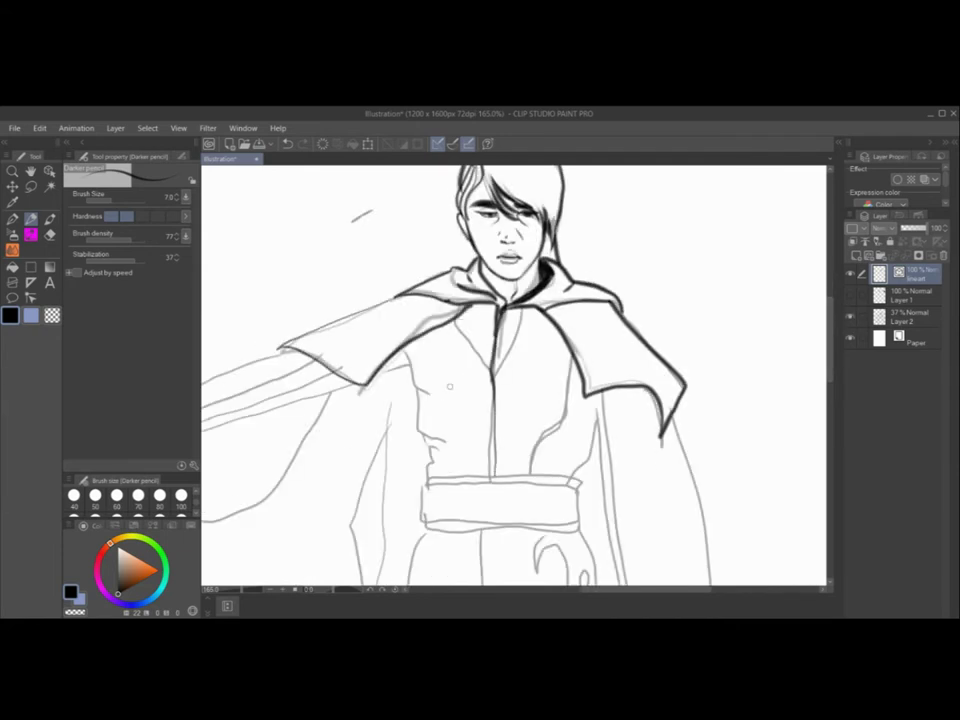
drag(405, 351, 428, 393)
mouse_move(417, 388)
mouse_down()
mouse_move(420, 436)
mouse_move(445, 448)
mouse_up()
mouse_move(424, 438)
mouse_down()
mouse_move(428, 451)
mouse_move(584, 476)
mouse_up()
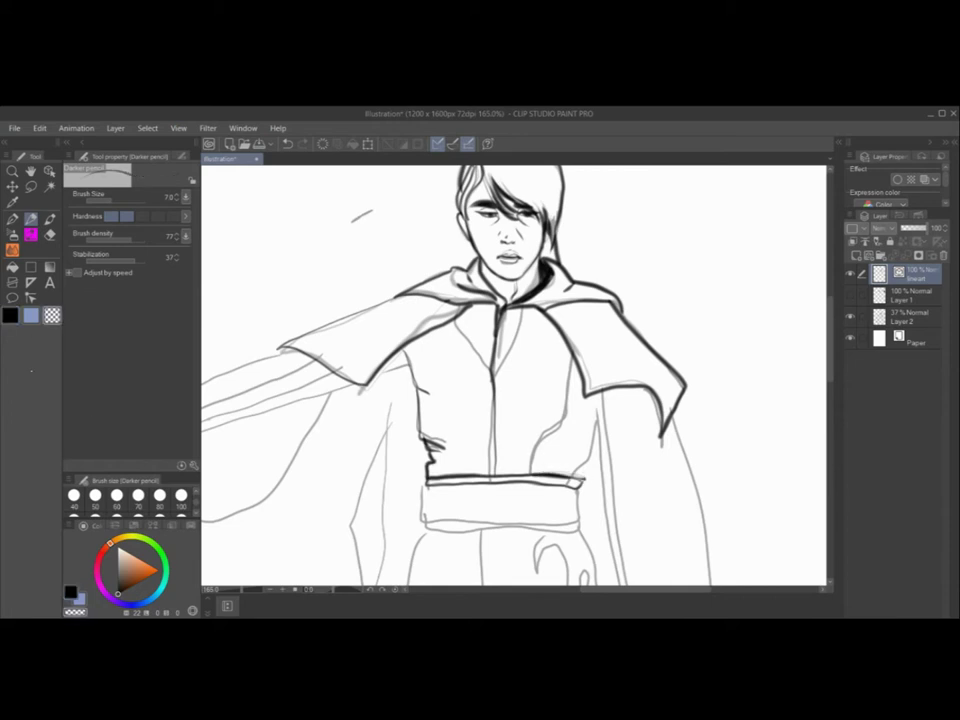
Ink the outline of the standing figure's wide belt, cleaning up and thickening its lower edge
drag(427, 486, 579, 519)
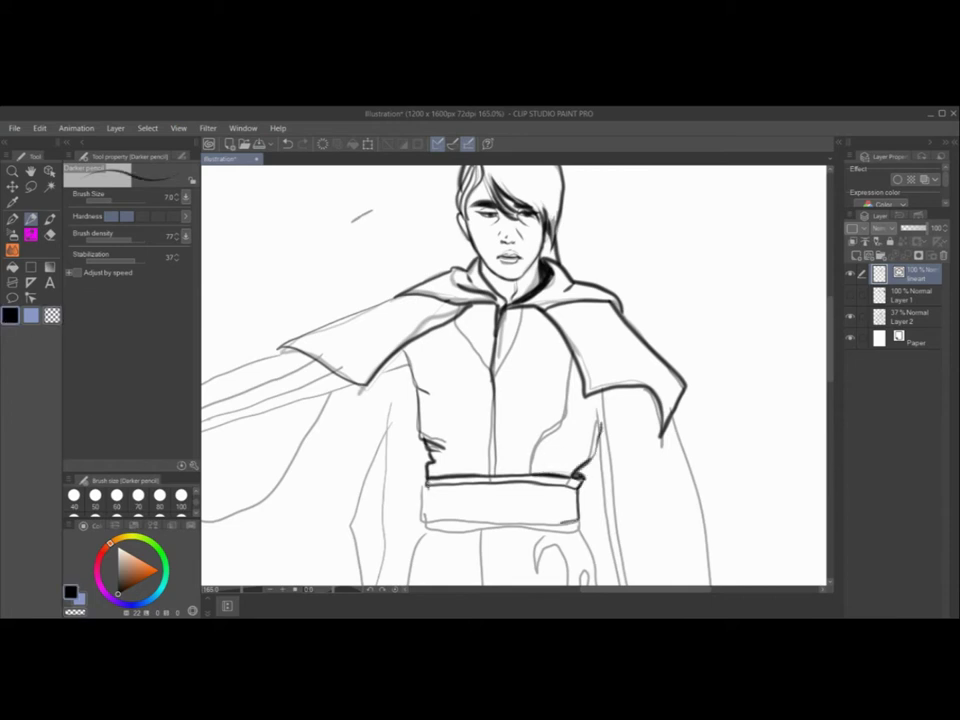
mouse_move(426, 487)
mouse_down()
mouse_move(578, 521)
mouse_move(497, 521)
mouse_up()
click(31, 298)
click(52, 315)
click(31, 219)
drag(424, 487, 424, 527)
drag(428, 514, 549, 517)
drag(490, 518, 431, 517)
mouse_move(540, 519)
mouse_down()
mouse_move(572, 519)
mouse_move(489, 517)
mouse_up()
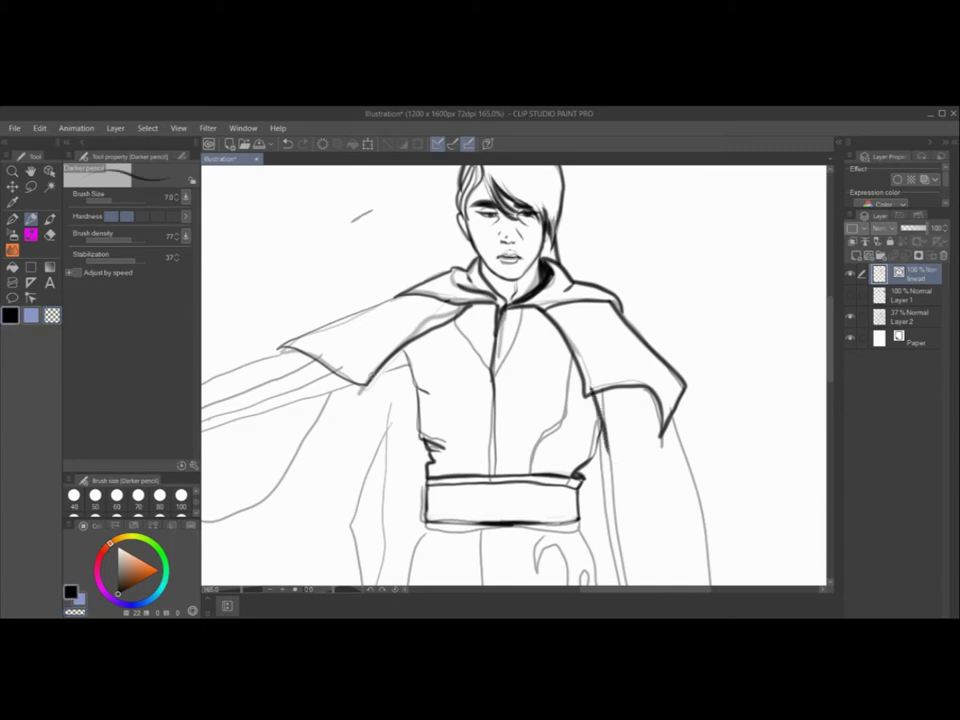
Lower the Layer 2 sketch opacity to 19% and ink the standing figure's outstretched sleeve on the lineart layer
scroll(300, 285, down, 2)
drag(725, 593, 688, 593)
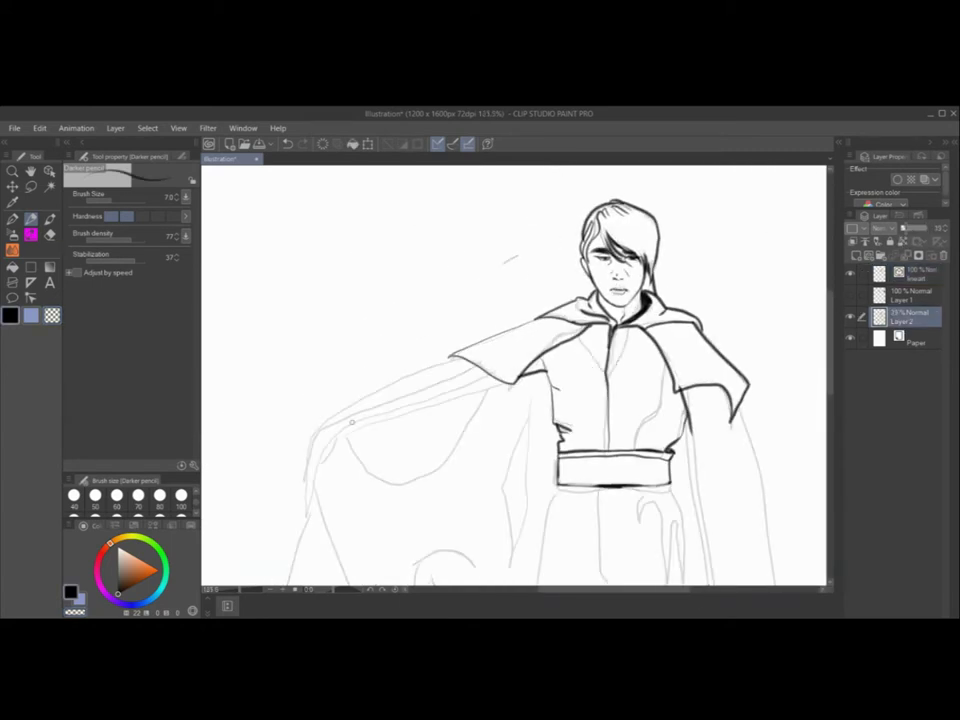
mouse_move(455, 357)
mouse_down()
mouse_move(352, 400)
mouse_move(307, 523)
mouse_up()
mouse_move(307, 523)
mouse_down()
mouse_move(332, 442)
mouse_move(500, 375)
mouse_up()
drag(345, 434, 509, 381)
Ink the hanging cloak below the outstretched arm and the kneeling figure's hair and face outline
drag(830, 372, 830, 405)
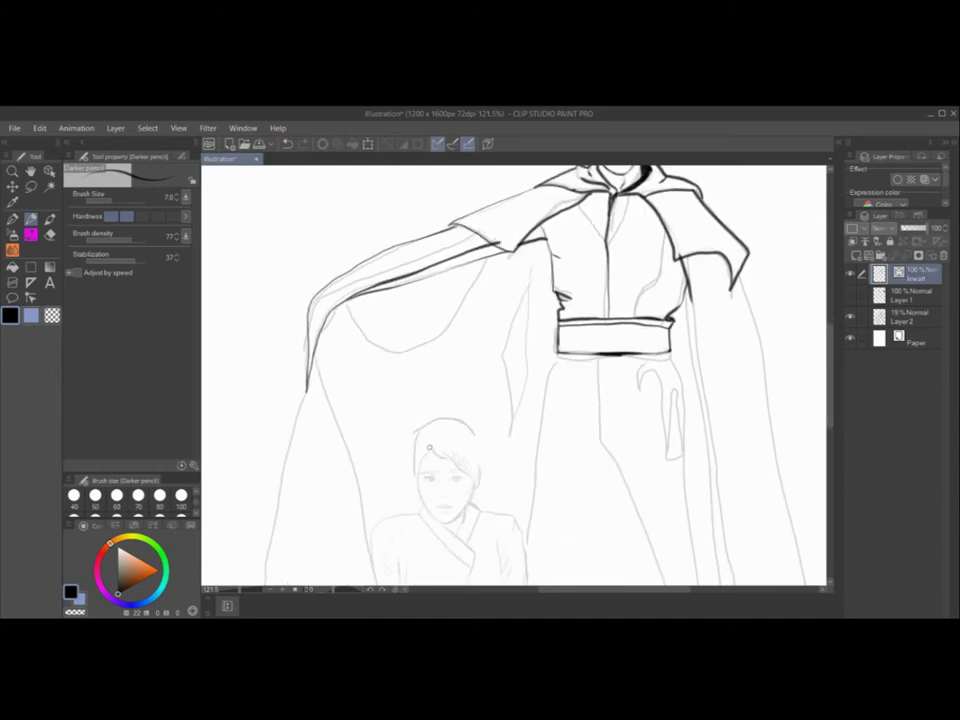
drag(431, 449, 446, 520)
key(ctrl+0)
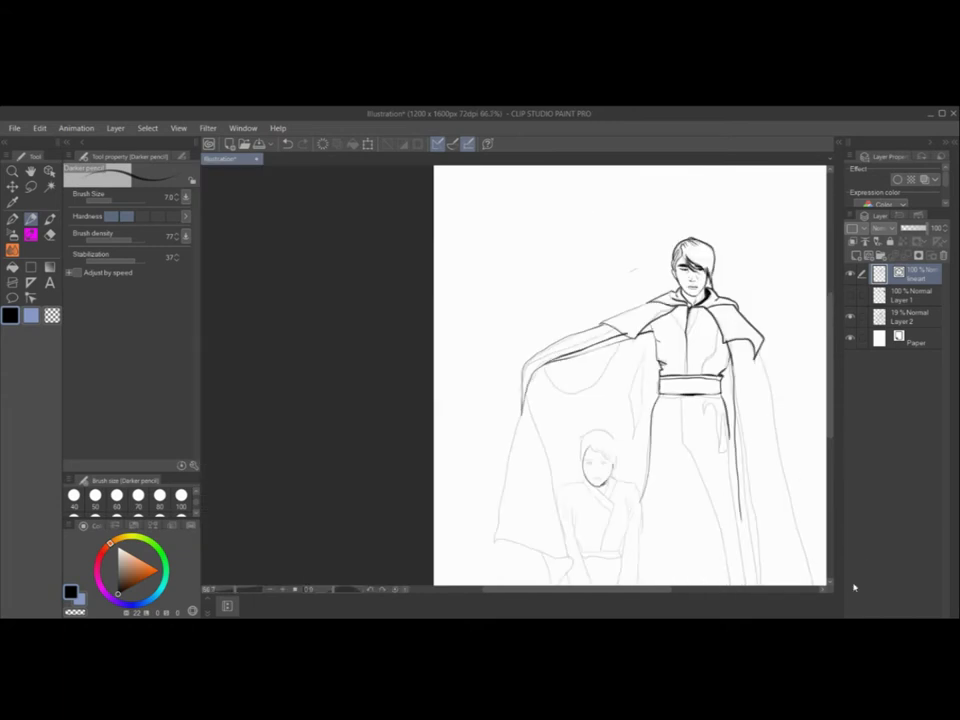
mouse_move(780, 589)
mouse_down()
mouse_move(573, 589)
mouse_move(607, 589)
mouse_up()
drag(830, 352, 833, 405)
mouse_move(428, 251)
mouse_down()
mouse_move(447, 300)
mouse_move(462, 448)
mouse_up()
mouse_move(445, 409)
mouse_down()
mouse_move(398, 395)
mouse_move(413, 288)
mouse_move(437, 236)
mouse_up()
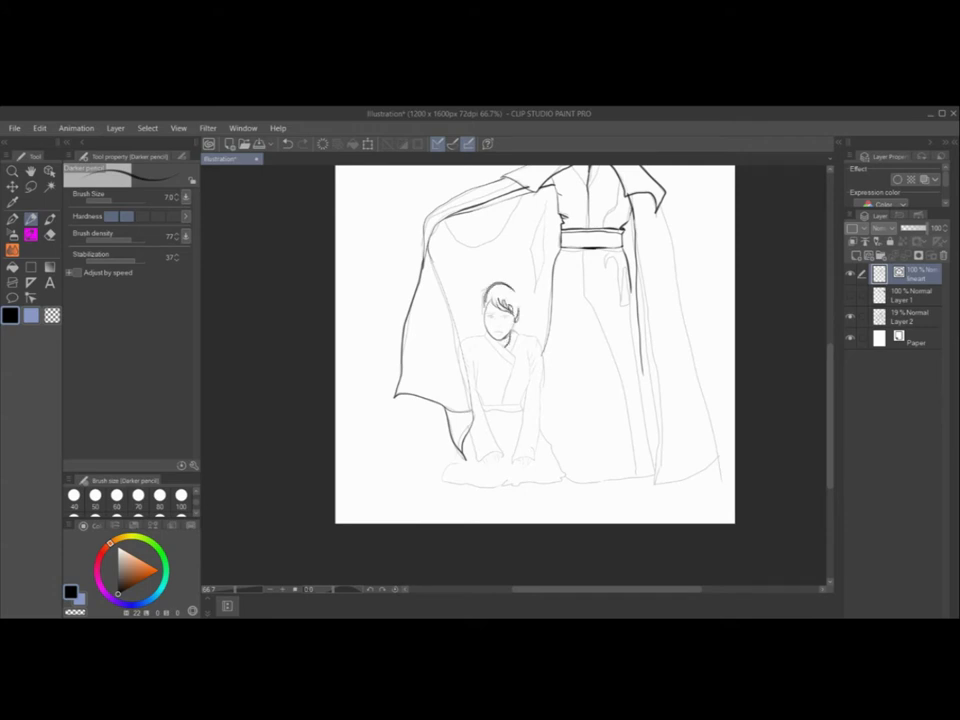
Erase the kneeling figure's inked head and redraw its eyebrows, eyes and nose at a closer zoom
click(50, 236)
mouse_move(487, 300)
mouse_down()
mouse_move(489, 286)
mouse_move(534, 360)
mouse_up()
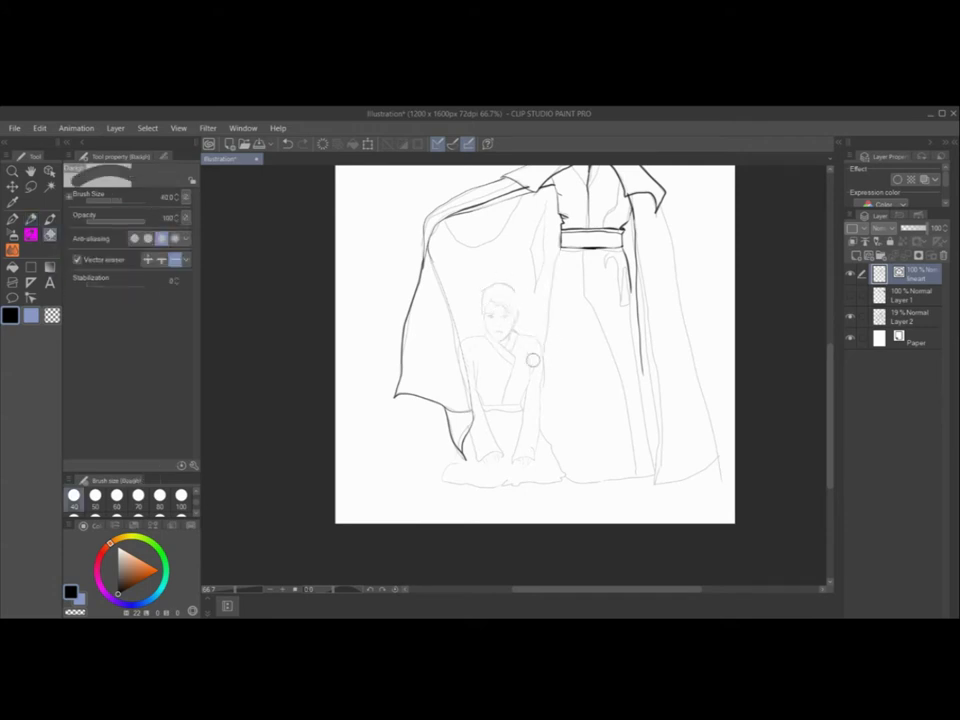
scroll(585, 405, up, 3)
drag(832, 417, 832, 377)
key(p)
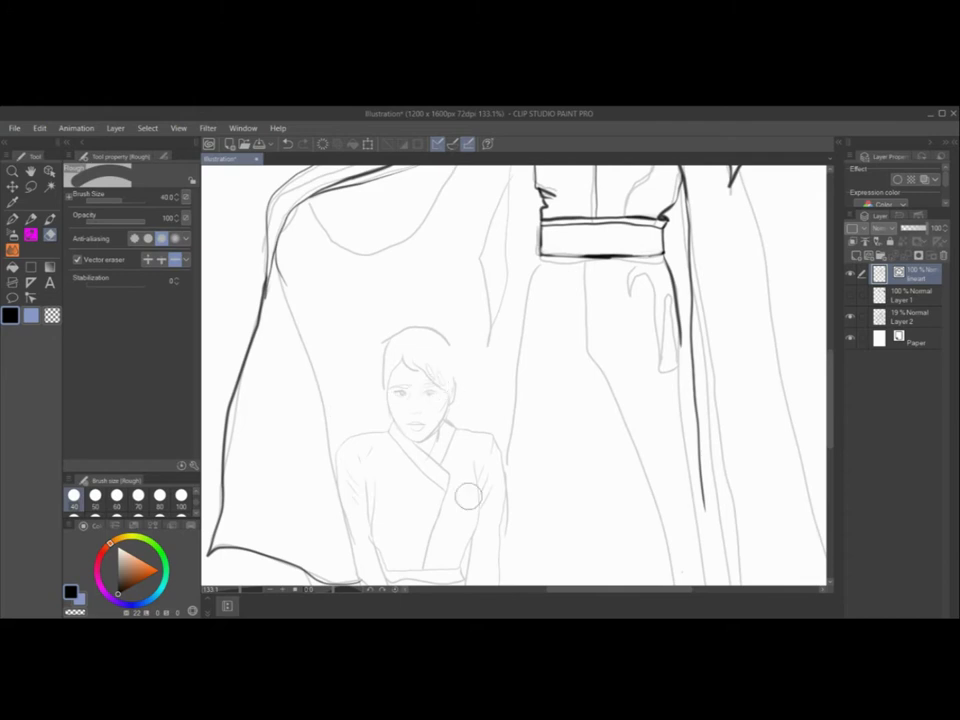
scroll(523, 421, up, 3)
mouse_move(321, 338)
mouse_down()
mouse_move(304, 336)
mouse_move(379, 337)
mouse_move(302, 341)
mouse_move(380, 337)
mouse_move(330, 338)
mouse_move(340, 326)
mouse_move(382, 326)
mouse_up()
click(48, 236)
key(p)
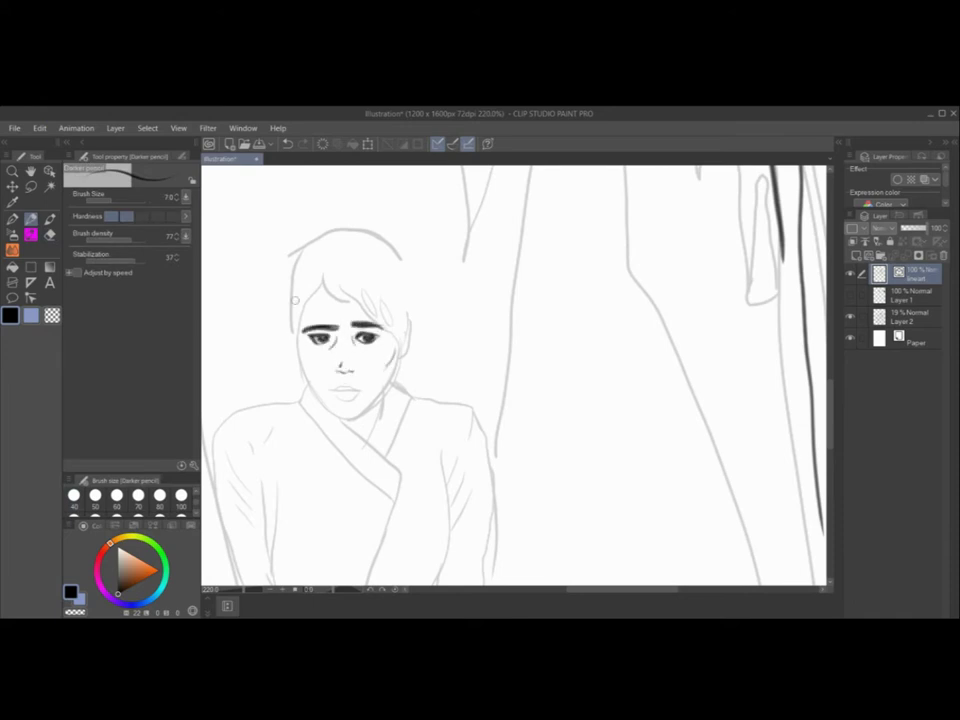
Ink the kneeling figure's fringe, crown of the head and face outline with the Darker pencil
mouse_move(322, 276)
mouse_down()
mouse_move(296, 338)
mouse_move(348, 304)
mouse_move(398, 328)
mouse_move(401, 358)
mouse_up()
drag(400, 258, 282, 296)
drag(386, 236, 286, 302)
mouse_move(297, 330)
mouse_down()
mouse_move(314, 395)
mouse_move(344, 418)
mouse_move(378, 380)
mouse_up()
Ink the kneeling figure's lips, shape them with transparent strokes and undo the last unwanted corrections
mouse_move(330, 388)
mouse_down()
mouse_move(360, 392)
mouse_move(362, 412)
mouse_move(371, 408)
mouse_up()
key(c)
drag(362, 393, 335, 391)
key(c)
mouse_move(335, 396)
mouse_down()
mouse_move(351, 402)
mouse_move(360, 391)
mouse_up()
click(288, 145)
click(288, 145)
click(288, 145)
Ink the kneeling figure's neck and the shoulder nearest the standing figure, including its sleeve folds
drag(382, 403, 363, 438)
mouse_move(395, 386)
mouse_down()
mouse_move(398, 420)
mouse_move(383, 451)
mouse_up()
drag(411, 400, 467, 405)
drag(470, 408, 458, 452)
drag(470, 407, 489, 444)
drag(489, 445, 481, 543)
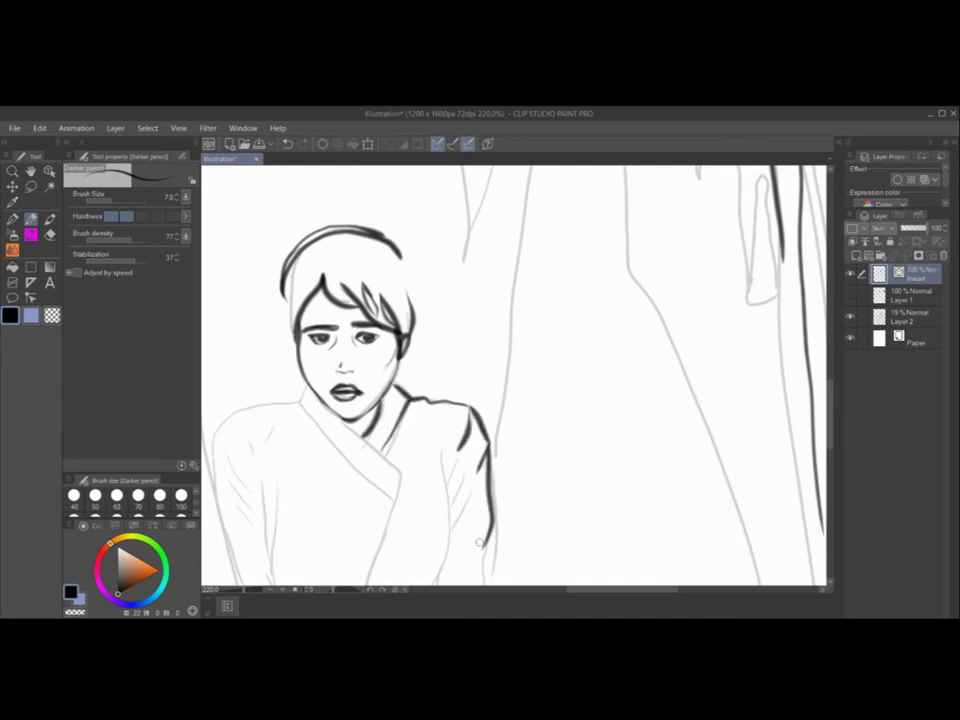
drag(442, 446, 438, 578)
mouse_move(455, 455)
mouse_down()
mouse_move(443, 488)
mouse_move(451, 509)
mouse_up()
drag(454, 523, 476, 491)
Ink the kneeling figure's crossed robe collar and the shoulder and sleeve folds on the cloak side
mouse_move(304, 385)
mouse_down()
mouse_move(320, 438)
mouse_move(394, 502)
mouse_up()
drag(348, 420, 400, 471)
drag(398, 500, 373, 570)
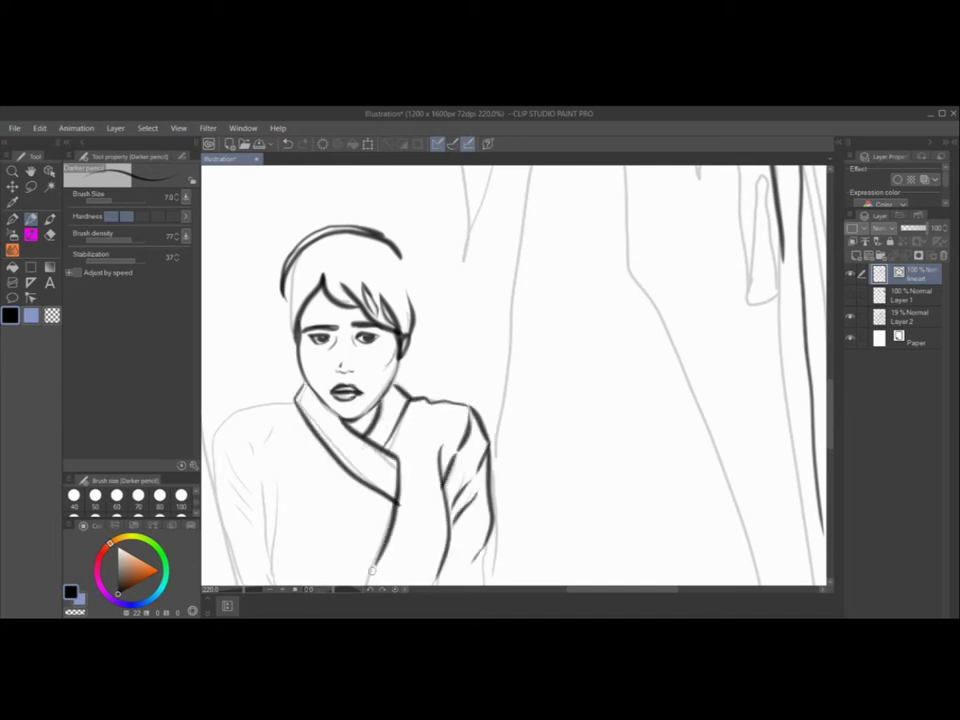
drag(292, 399, 251, 489)
drag(240, 421, 254, 455)
drag(276, 421, 263, 450)
drag(264, 472, 273, 550)
scroll(389, 431, down, 3)
scroll(388, 432, down, 3)
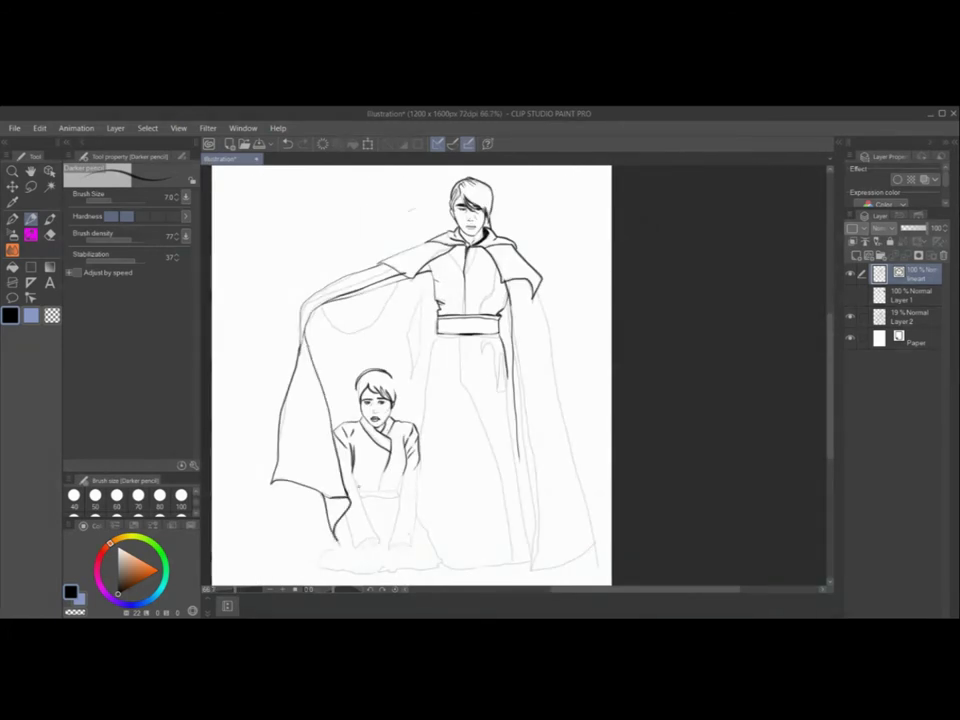
mouse_move(438, 335)
mouse_down()
mouse_move(419, 436)
mouse_move(422, 380)
mouse_move(461, 337)
mouse_up()
drag(460, 336, 479, 429)
drag(461, 342, 472, 404)
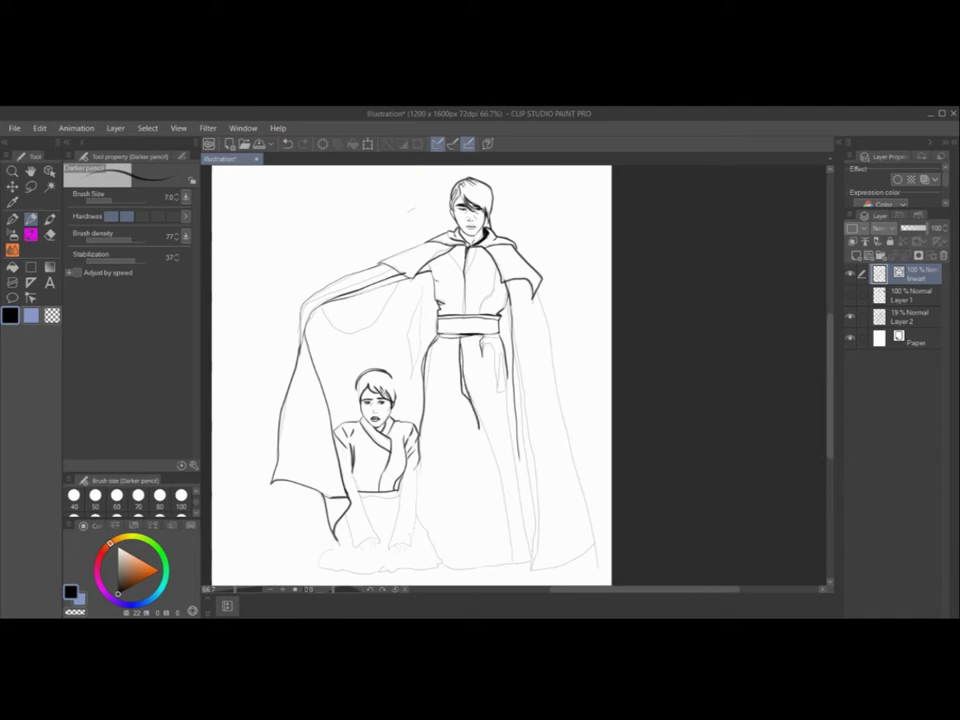
drag(485, 343, 500, 397)
drag(501, 369, 530, 567)
click(288, 145)
click(288, 145)
click(288, 145)
click(288, 145)
Ink the kneeling figure's spread skirt, long sleeves and hands resting on the lap
scroll(467, 456, up, 2)
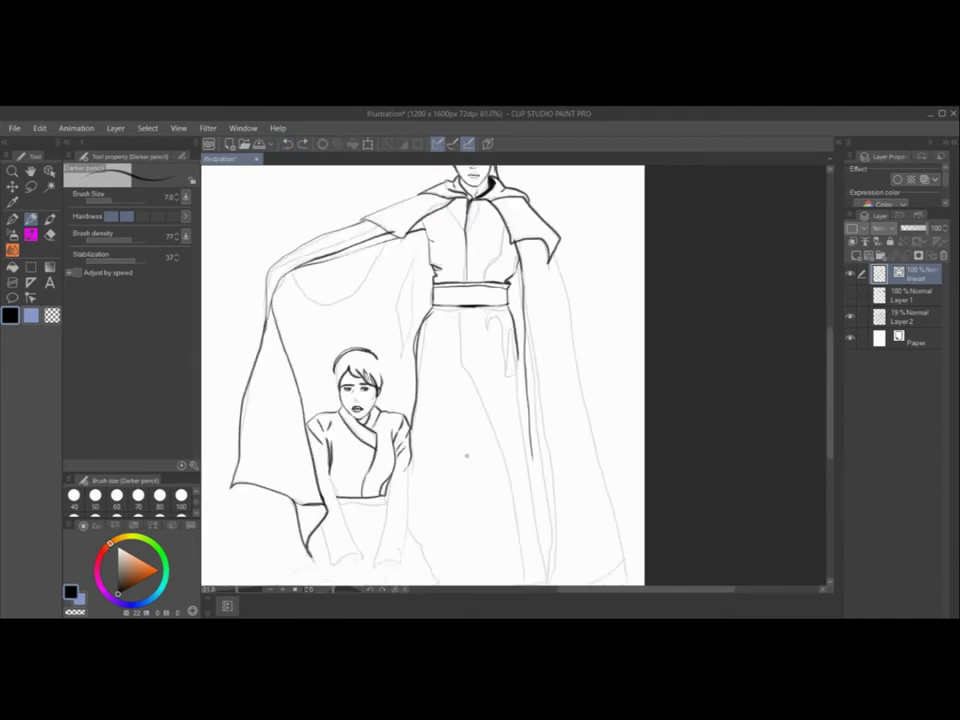
scroll(466, 456, down, 1)
scroll(286, 479, down, 1)
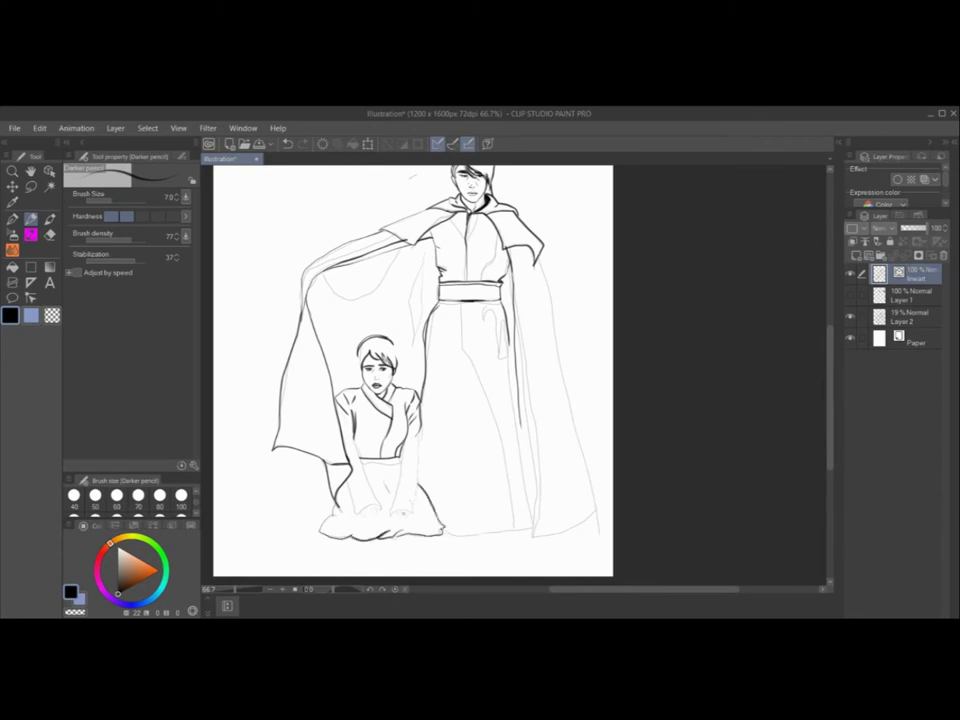
drag(353, 436, 371, 487)
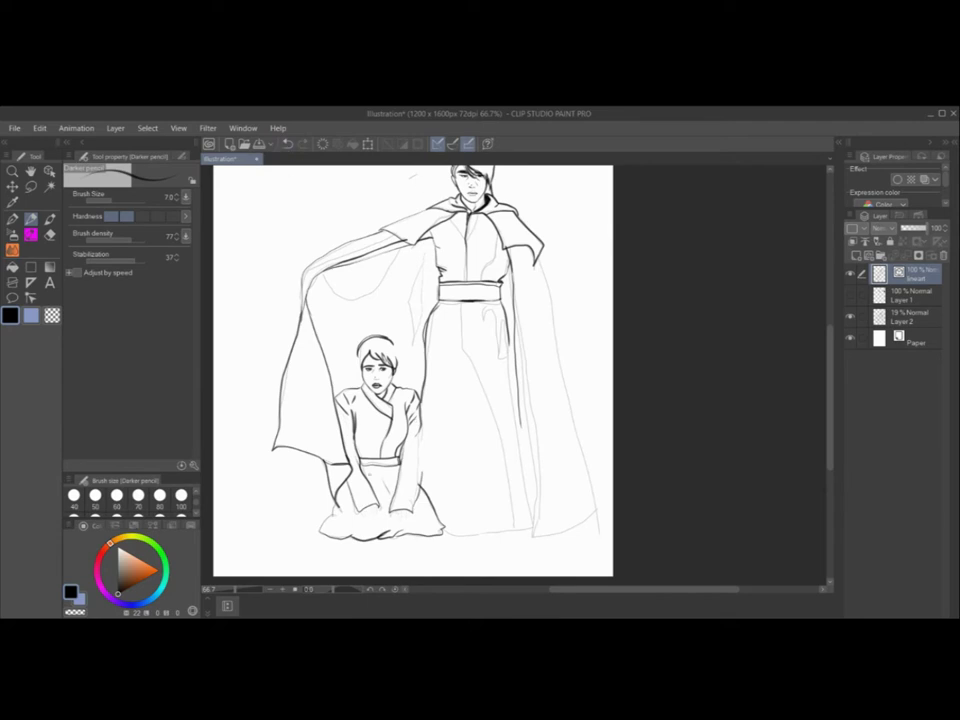
click(287, 144)
drag(421, 428, 416, 489)
scroll(366, 560, up, 3)
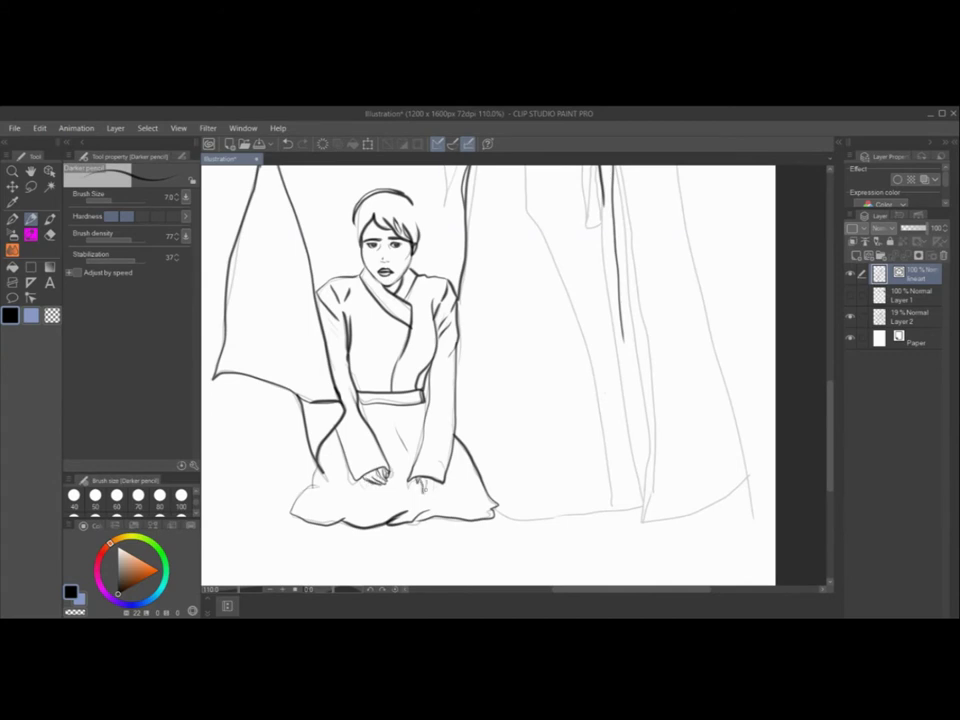
scroll(427, 450, down, 5)
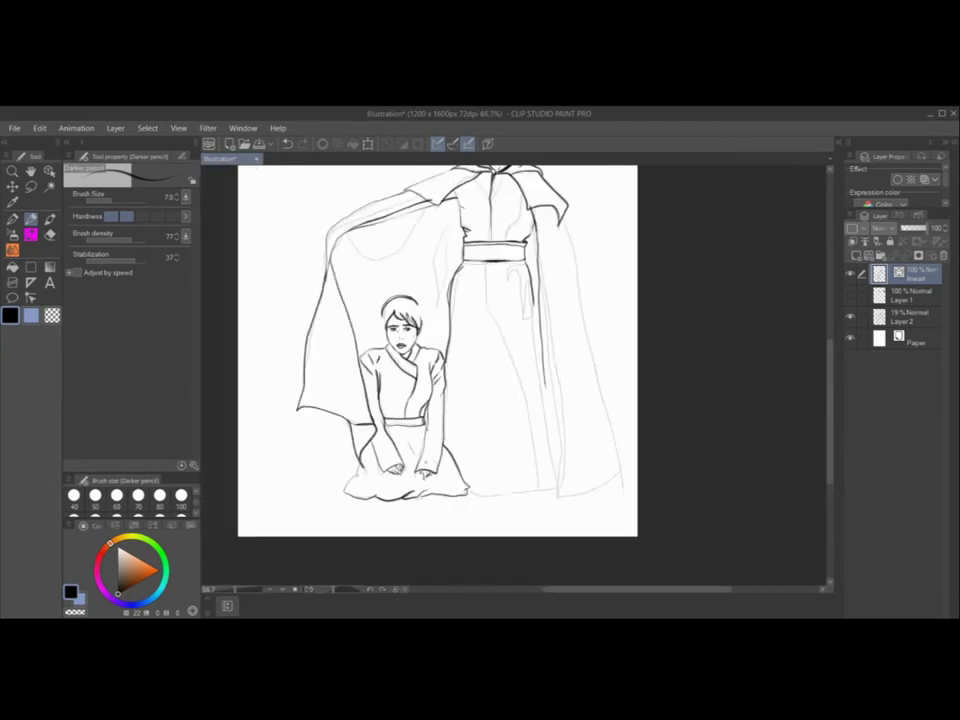
click(850, 317)
click(31, 268)
drag(309, 205, 564, 472)
click(287, 144)
Add a new raster layer and draw a rounded rectangular frame around the middle of the two figures
click(121, 130)
click(145, 146)
click(588, 347)
mouse_move(343, 272)
mouse_down()
mouse_move(519, 452)
mouse_move(549, 454)
mouse_move(534, 462)
mouse_up()
Erase the frame lines that cross the standing figure's torso and the kneeling figure, and show the sketch layer
click(53, 235)
mouse_move(477, 272)
mouse_down()
mouse_move(434, 273)
mouse_move(502, 272)
mouse_up()
drag(423, 464, 440, 463)
click(850, 337)
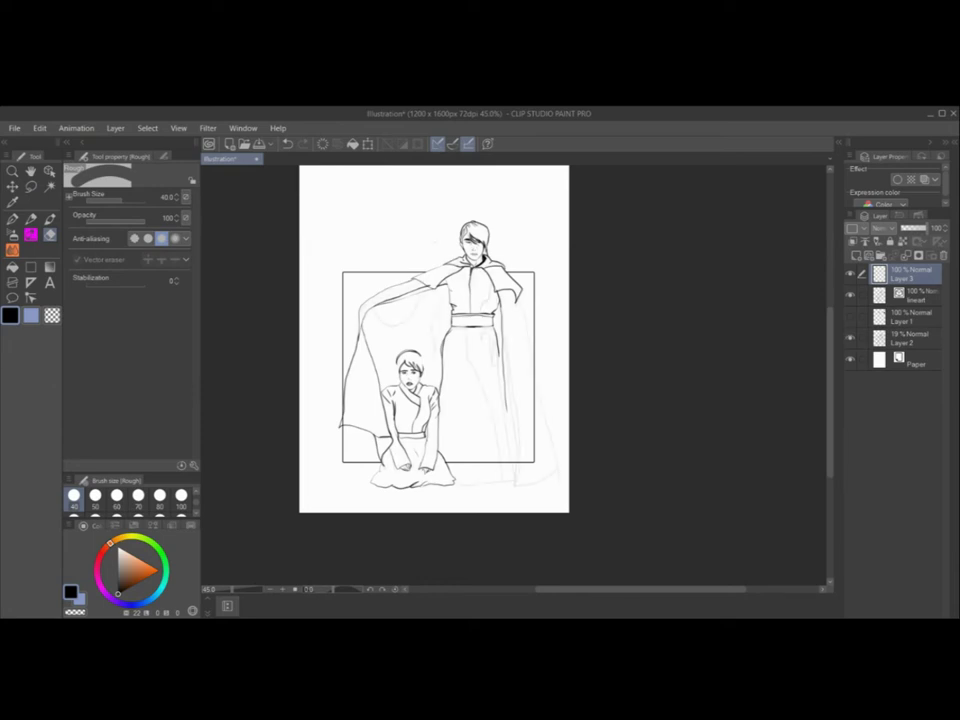
On the lineart layer, ink the standing figure's long robe edge and the outer cloak edge down to the frame
click(31, 220)
scroll(572, 466, up, 2)
click(50, 235)
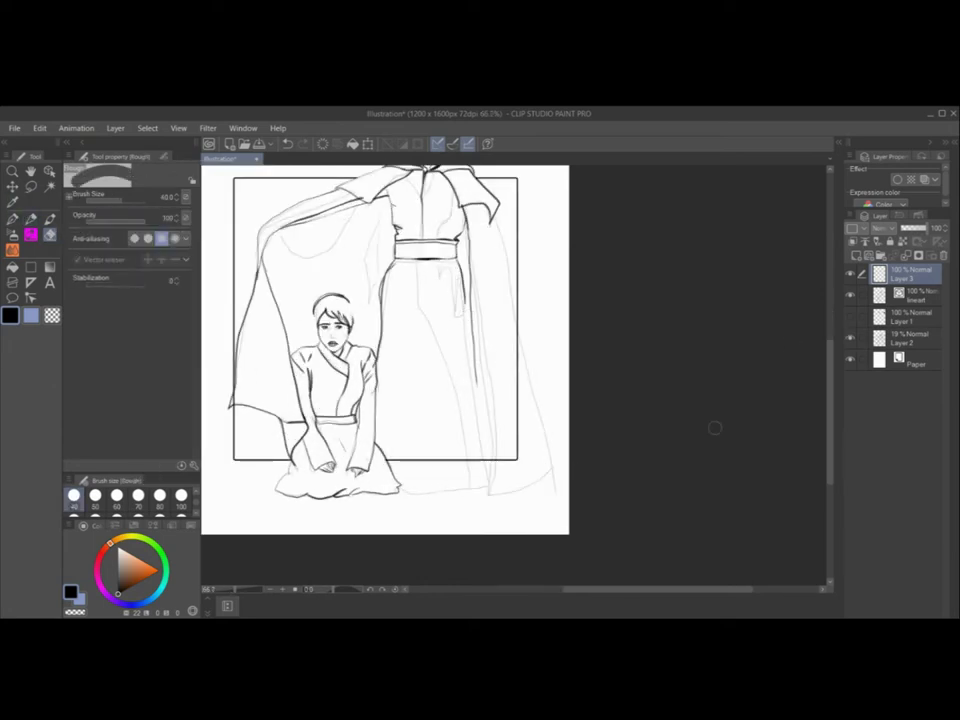
click(914, 318)
click(914, 338)
click(908, 294)
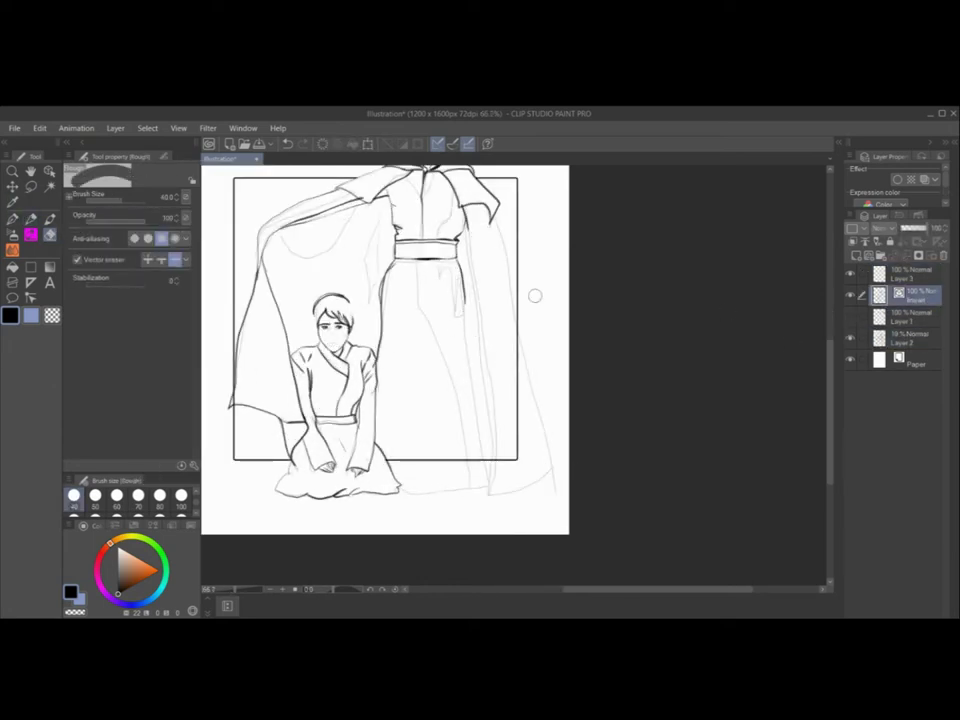
key(p)
drag(463, 299, 484, 460)
mouse_move(468, 226)
mouse_down()
mouse_move(497, 460)
mouse_move(518, 327)
mouse_up()
Ink the kneeling figure's nose and mouth on the lineart layer with the fine pen at size 3.6
scroll(404, 380, up, 3)
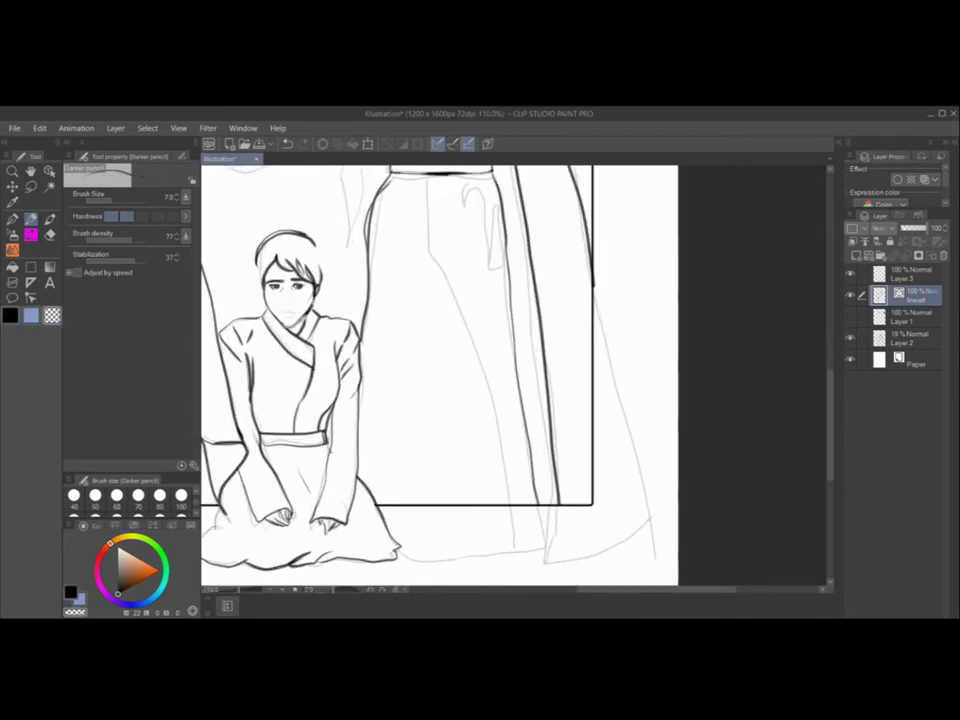
click(50, 235)
drag(268, 303, 310, 315)
click(287, 144)
scroll(353, 332, up, 1)
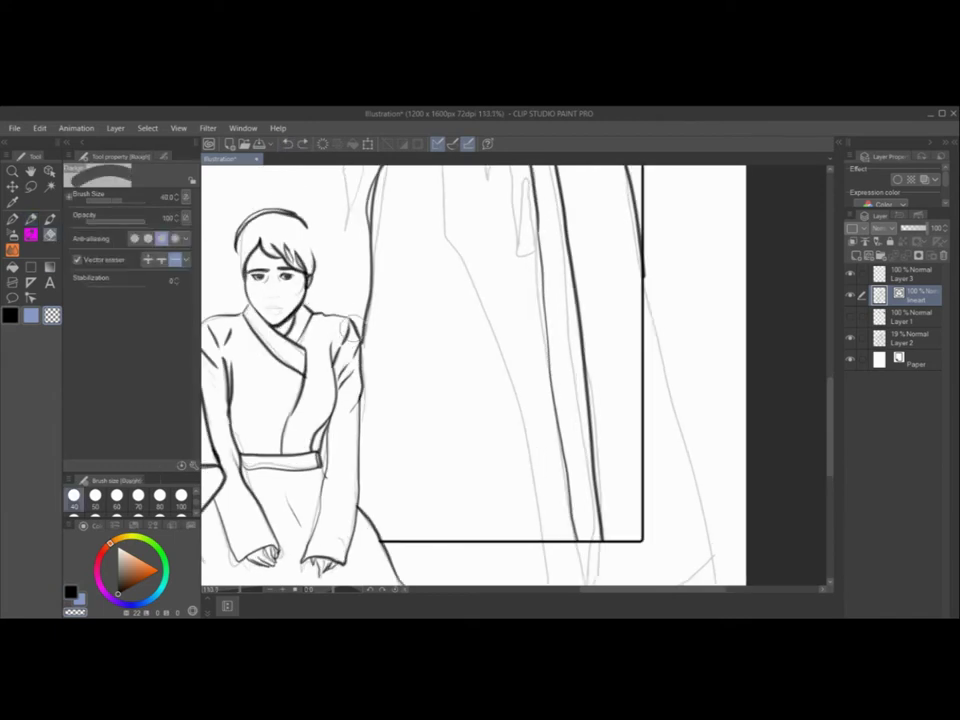
key(p)
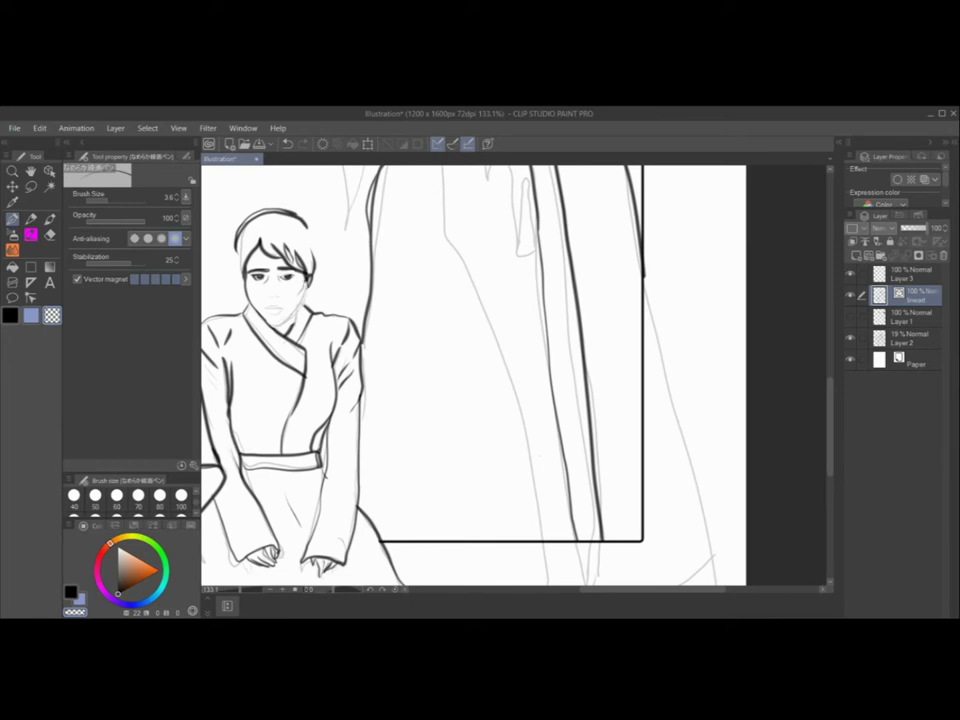
key(x)
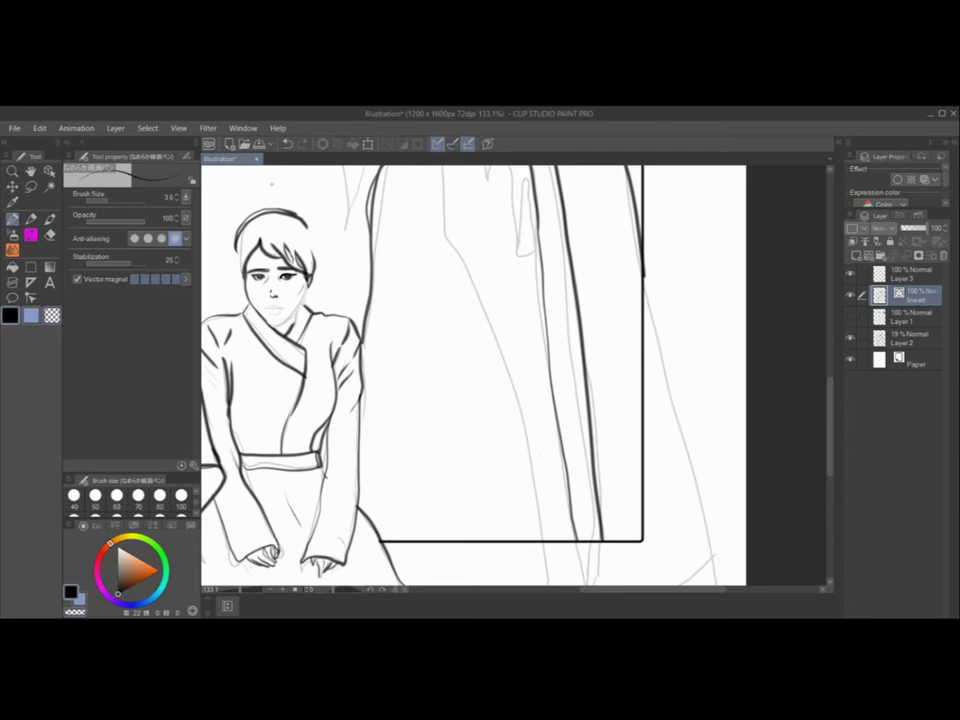
key(p)
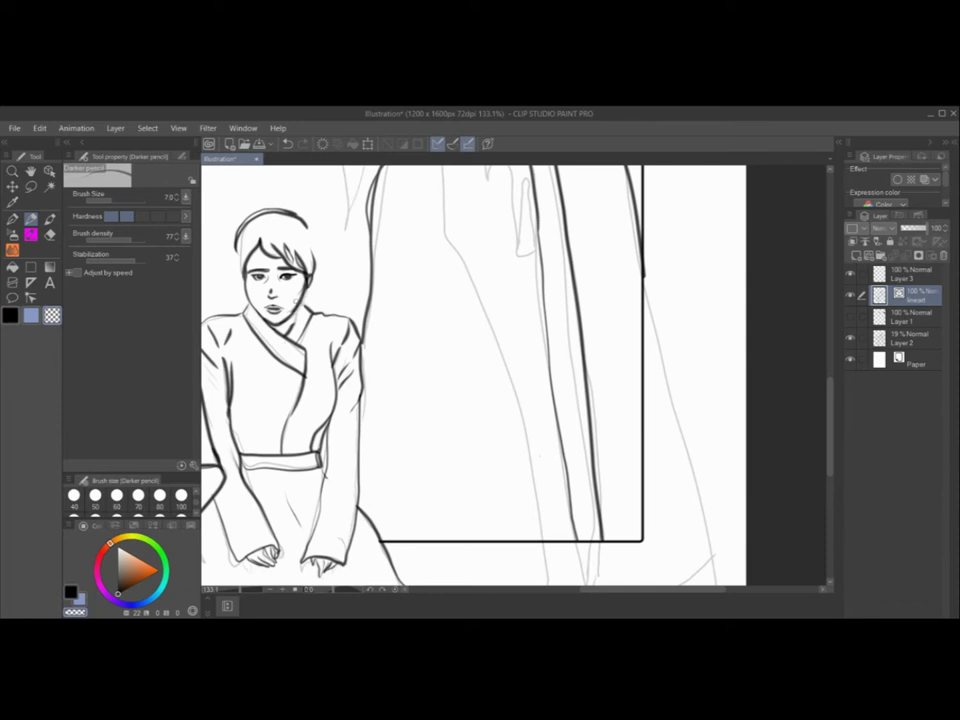
Ink both sides of the kneeling figure's short hair with the Darker pencil at size 7
drag(237, 248, 246, 290)
drag(303, 222, 315, 275)
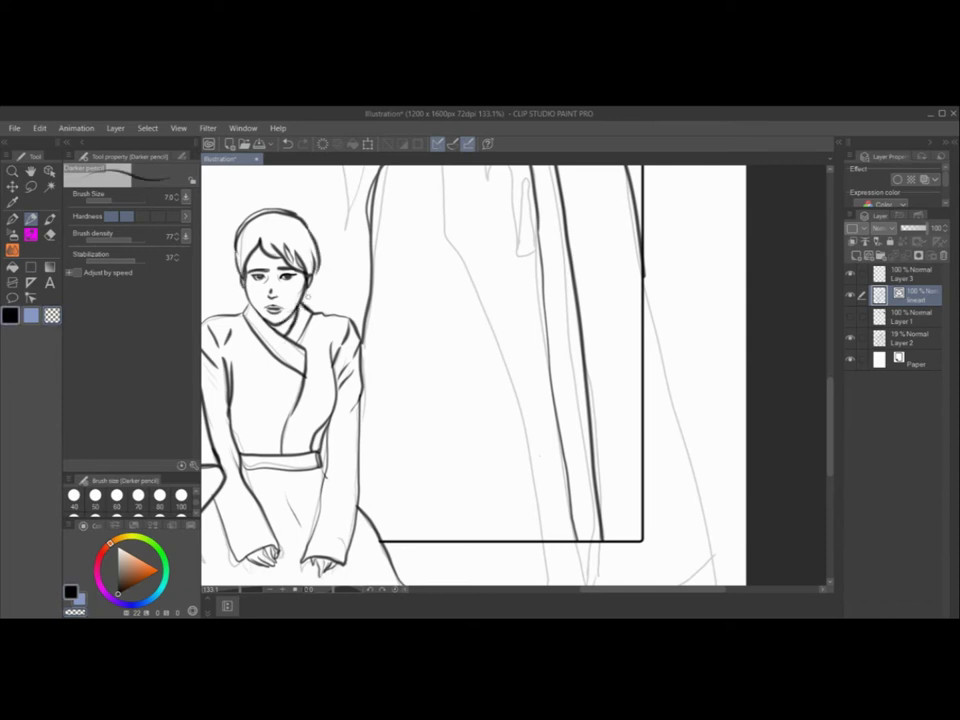
scroll(315, 214, down, 4)
scroll(437, 273, up, 6)
Add a new raster layer directly above the lineart layer
click(946, 143)
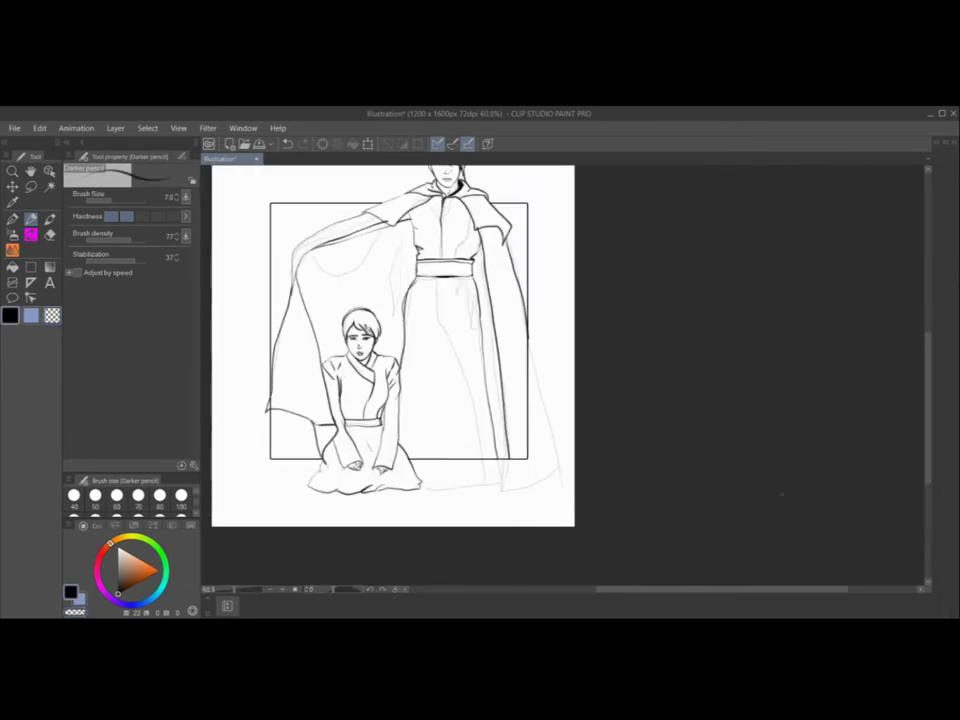
click(950, 143)
click(850, 338)
drag(772, 238, 772, 360)
click(115, 128)
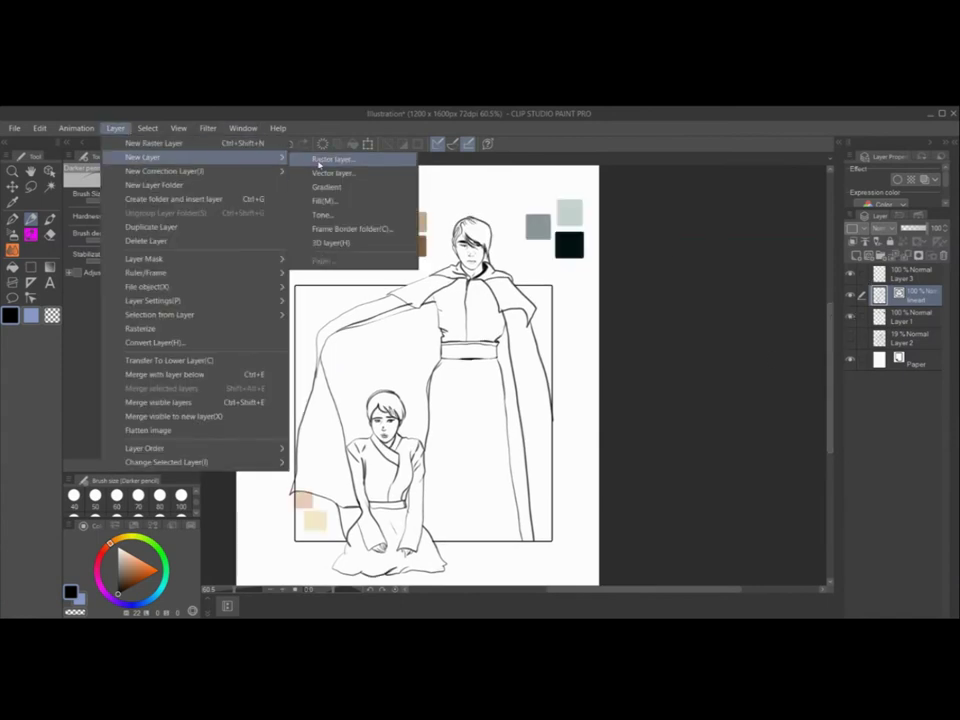
click(321, 156)
key(Return)
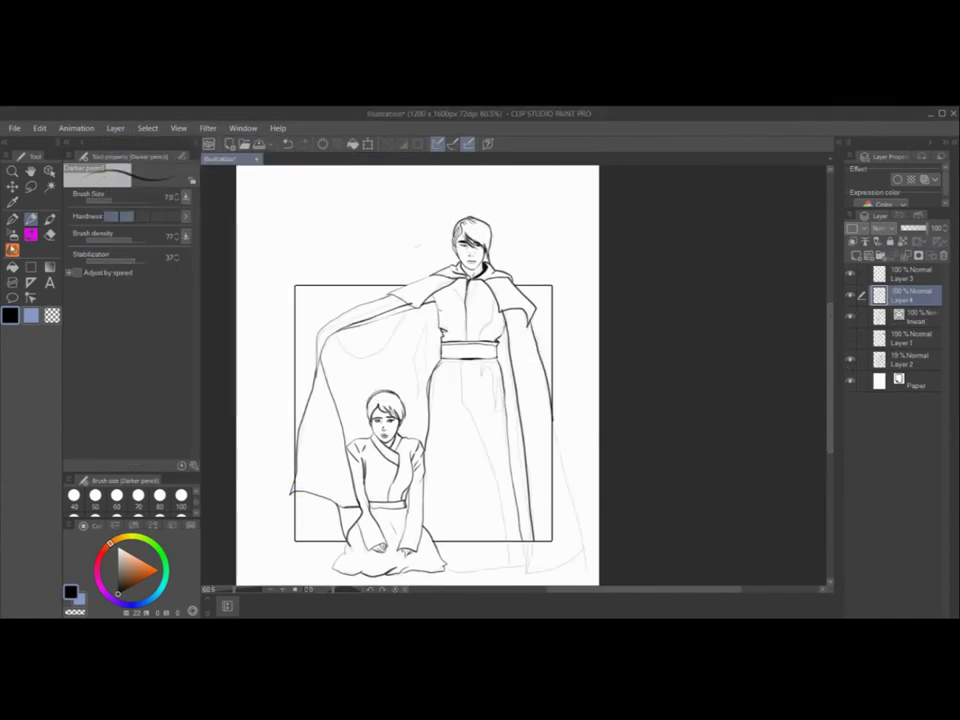
On the new layer, outline shadow shapes inside the raised cape and on the standing figure's chest with the Darker pencil
click(12, 219)
click(31, 219)
mouse_move(336, 336)
mouse_down()
mouse_move(406, 308)
mouse_move(415, 428)
mouse_move(431, 311)
mouse_up()
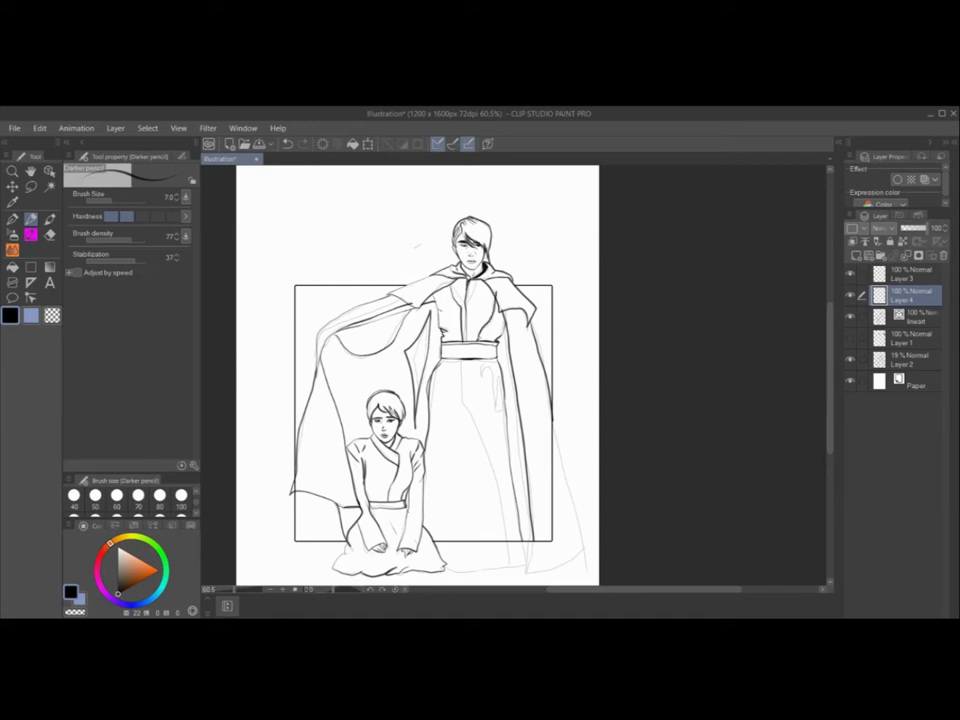
key(c)
key(e)
key(c)
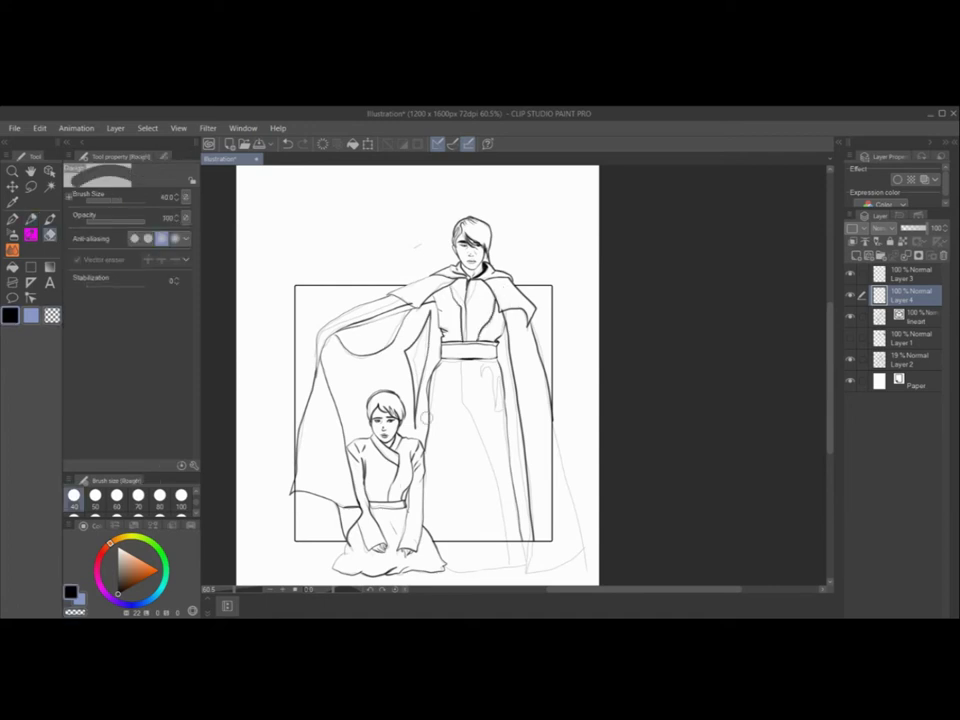
Draw jagged hanging shadow shapes below the standing figure's belt with the Darker pencil in black
click(31, 219)
double_click(11, 316)
click(644, 256)
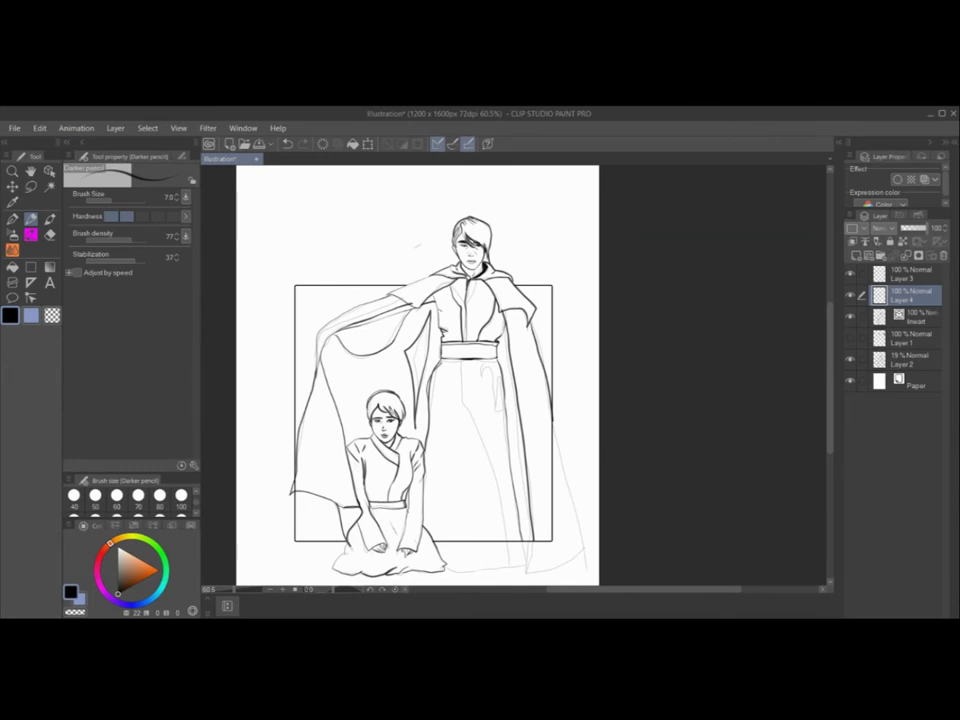
drag(437, 364, 464, 364)
drag(466, 364, 478, 433)
drag(465, 390, 483, 447)
mouse_move(466, 362)
mouse_down()
mouse_move(485, 363)
mouse_move(484, 386)
mouse_up()
drag(496, 384, 492, 435)
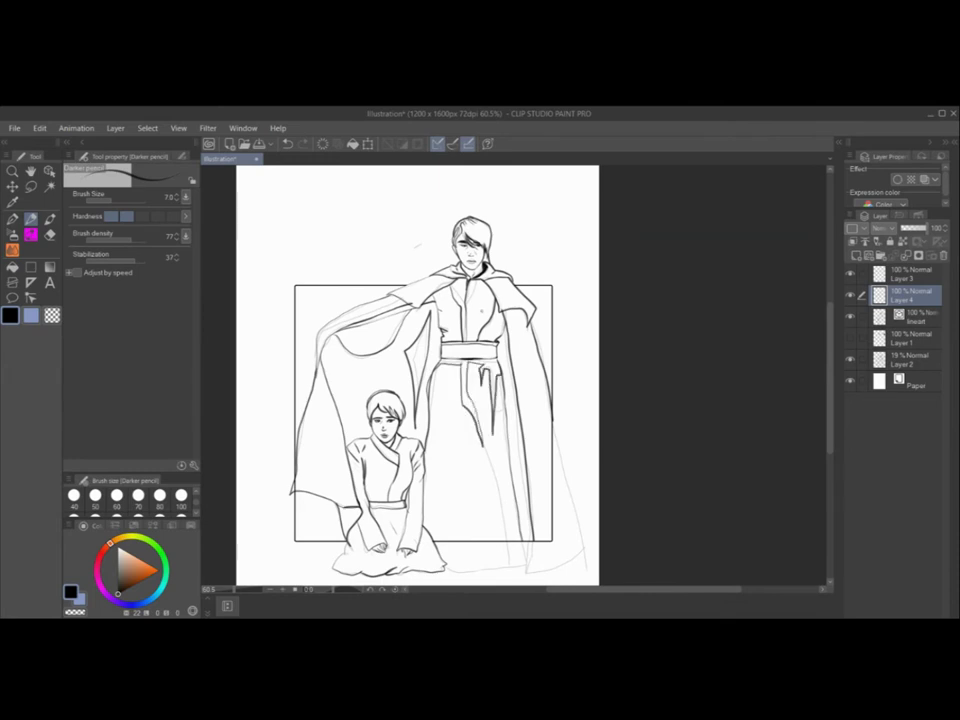
Hide the sketch layer and auto-select the shadow shapes on the chest, below the belt, inside the cape and beside the kneeling figure's waist
key(w)
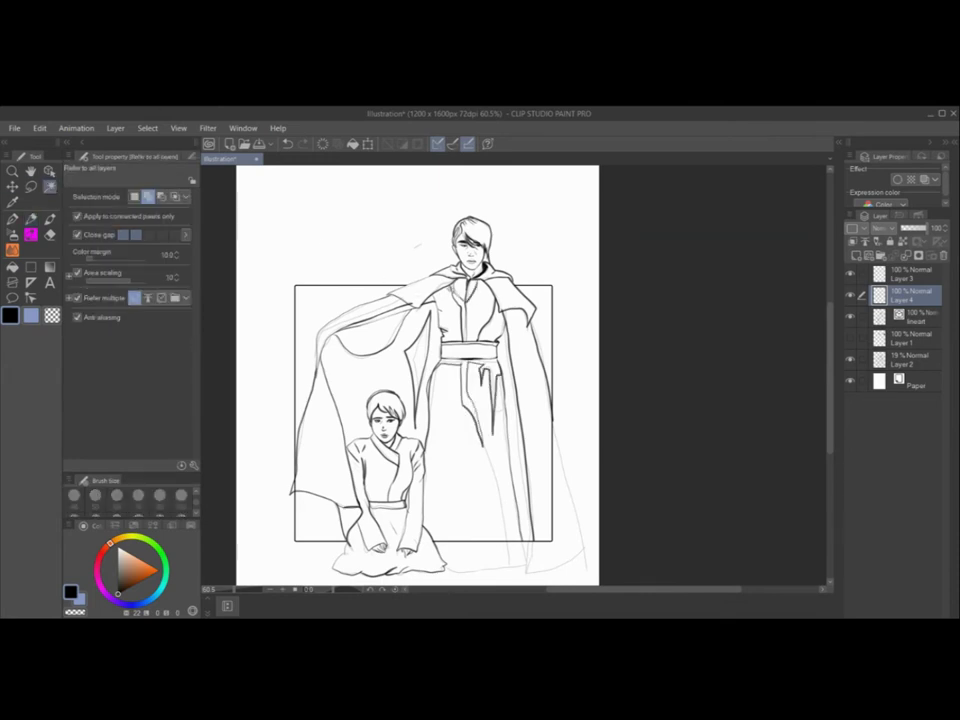
click(850, 359)
click(458, 302)
click(487, 295)
click(480, 351)
click(479, 368)
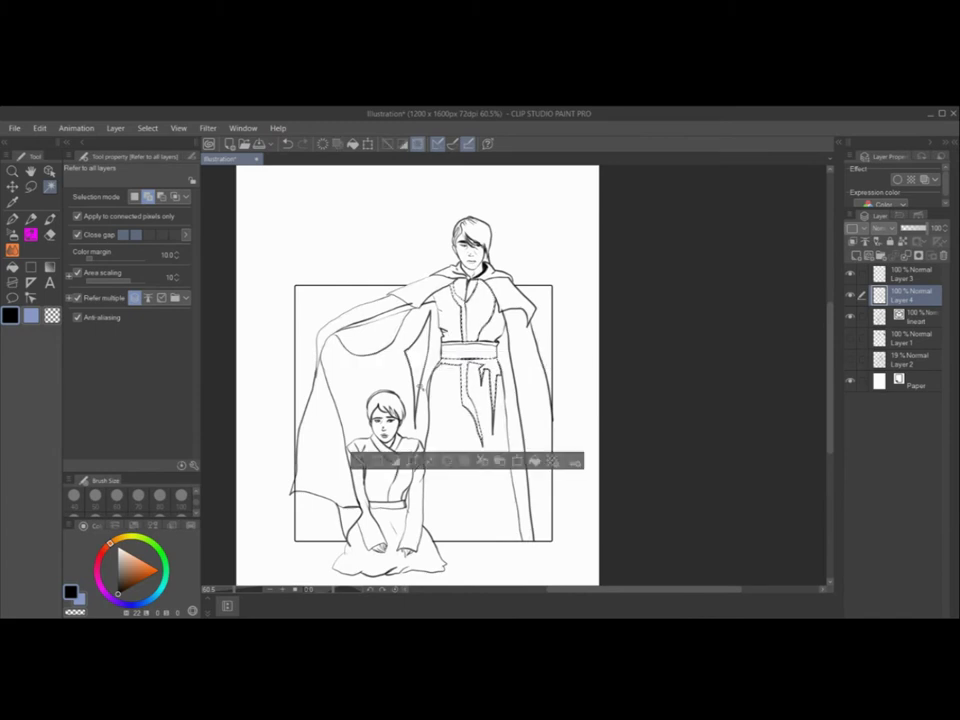
click(431, 388)
click(416, 346)
click(416, 496)
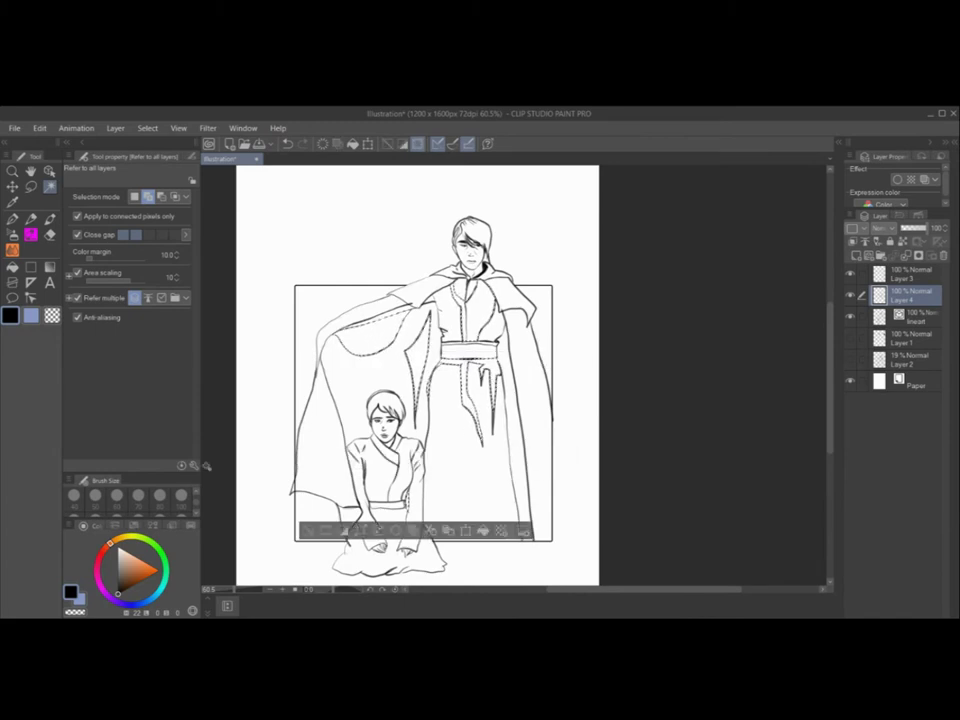
Shade the selected shadow shapes in black with the Gauze cloud hatching brush, and clear the selection
click(32, 236)
click(191, 156)
click(131, 252)
mouse_move(362, 352)
mouse_down()
mouse_move(368, 410)
mouse_move(529, 443)
mouse_up()
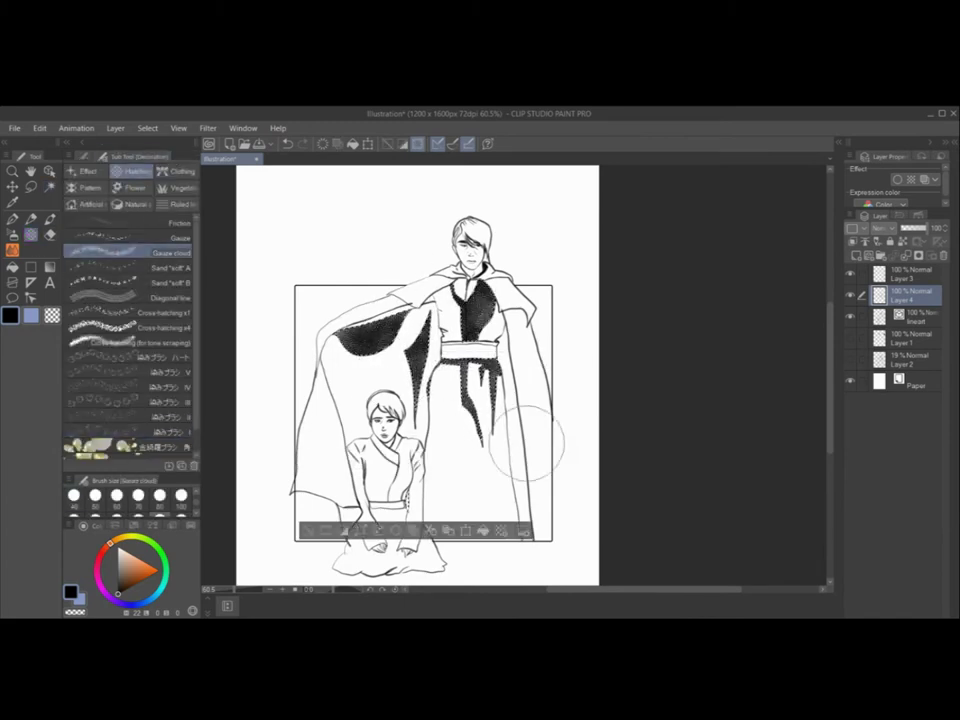
drag(412, 492, 396, 528)
click(309, 531)
Auto-select the standing figure's belt, shade it lightly with the Gauze cloud hatching brush, and deselect it
click(52, 190)
click(470, 351)
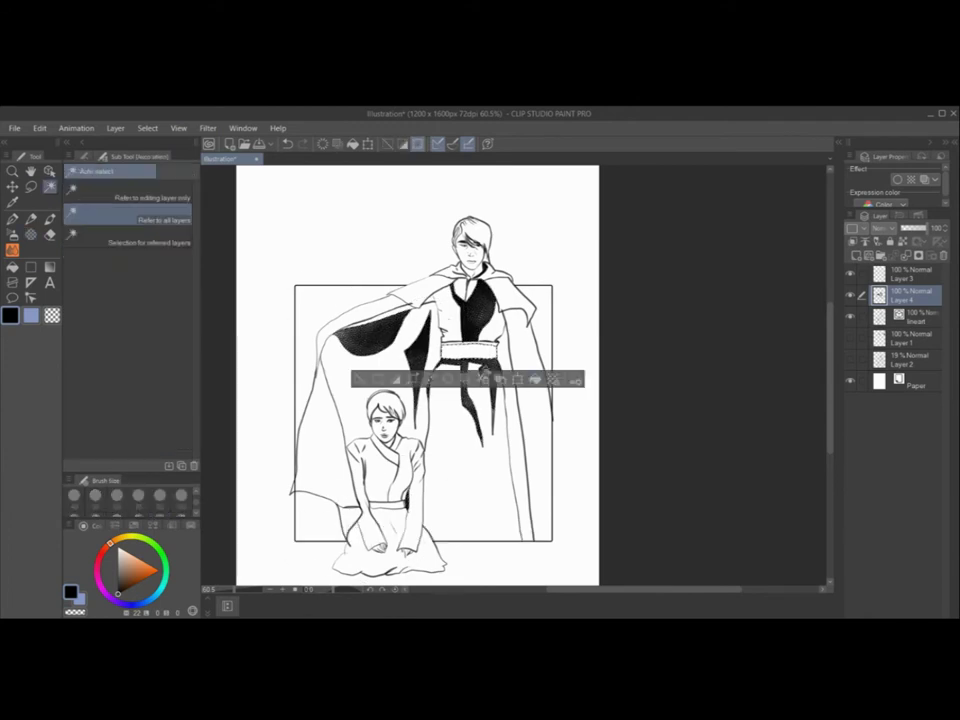
click(32, 236)
drag(448, 351, 492, 352)
click(118, 547)
click(360, 379)
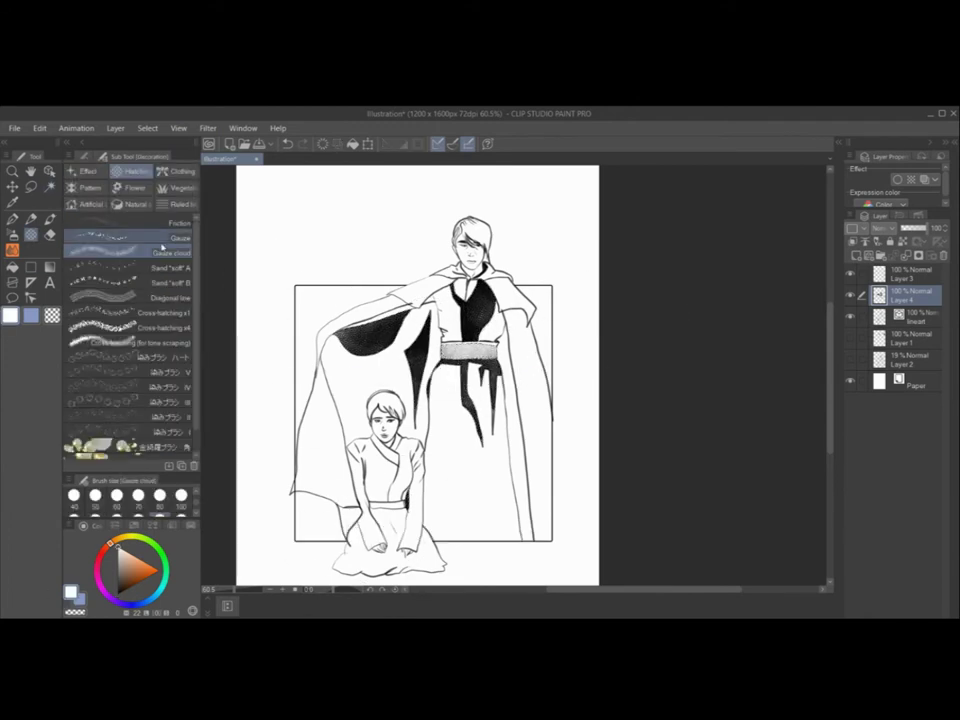
Auto-select the thin strip along the belt's upper edge and fill it with black
click(50, 187)
scroll(475, 391, up, 3)
click(452, 331)
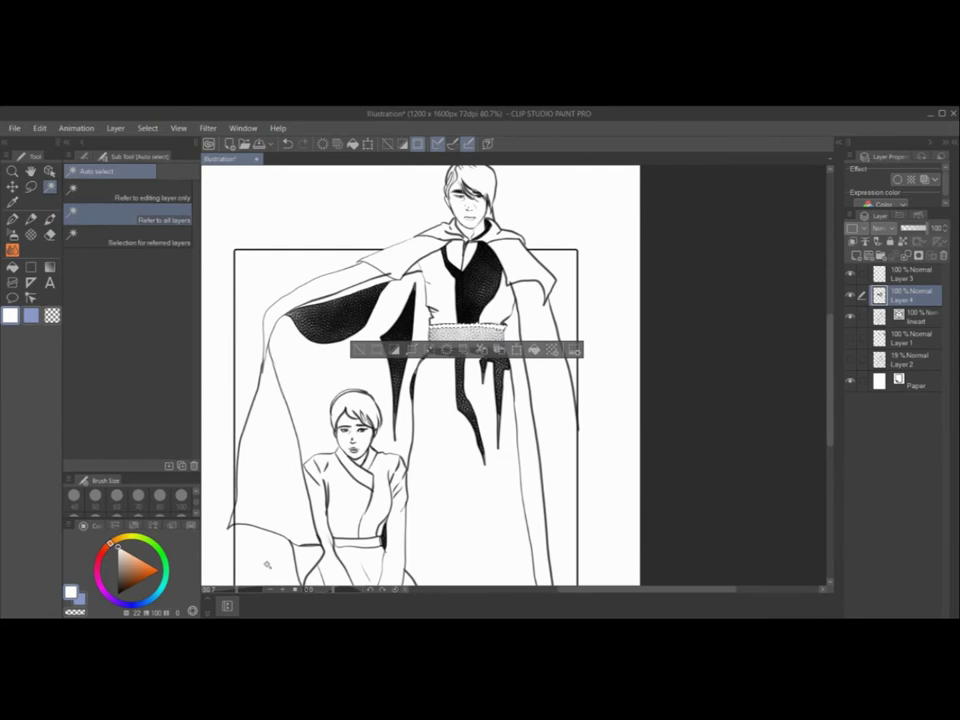
click(119, 595)
click(534, 350)
Select the remaining white areas of the torso and the strip under the raised sleeve, hatch them black with the Diagonal line brush, and deselect
click(414, 275)
click(355, 288)
click(510, 305)
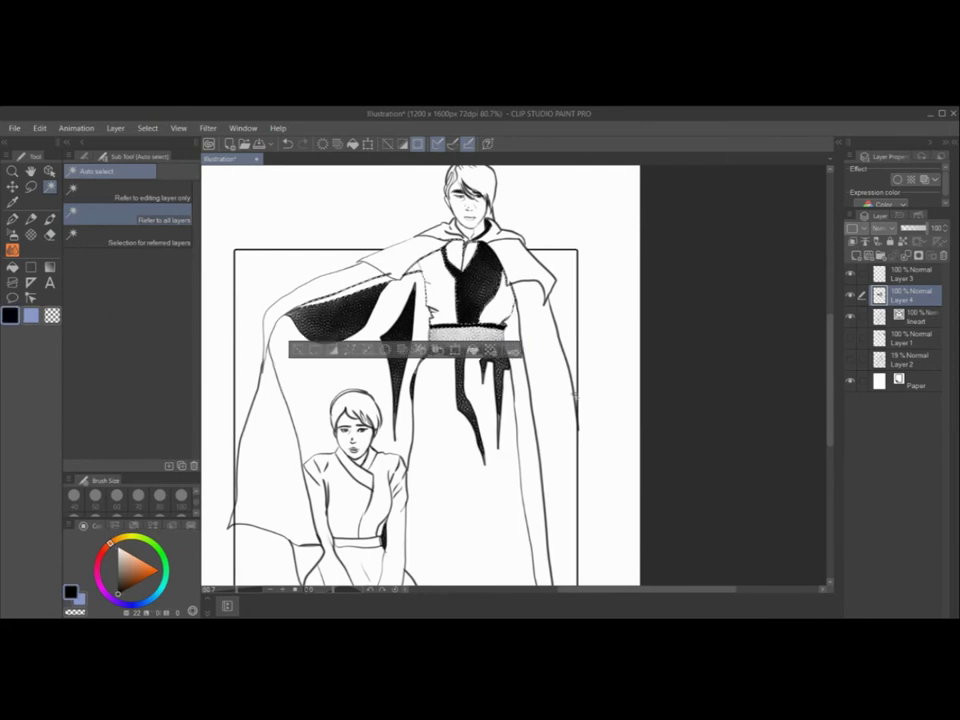
key(b)
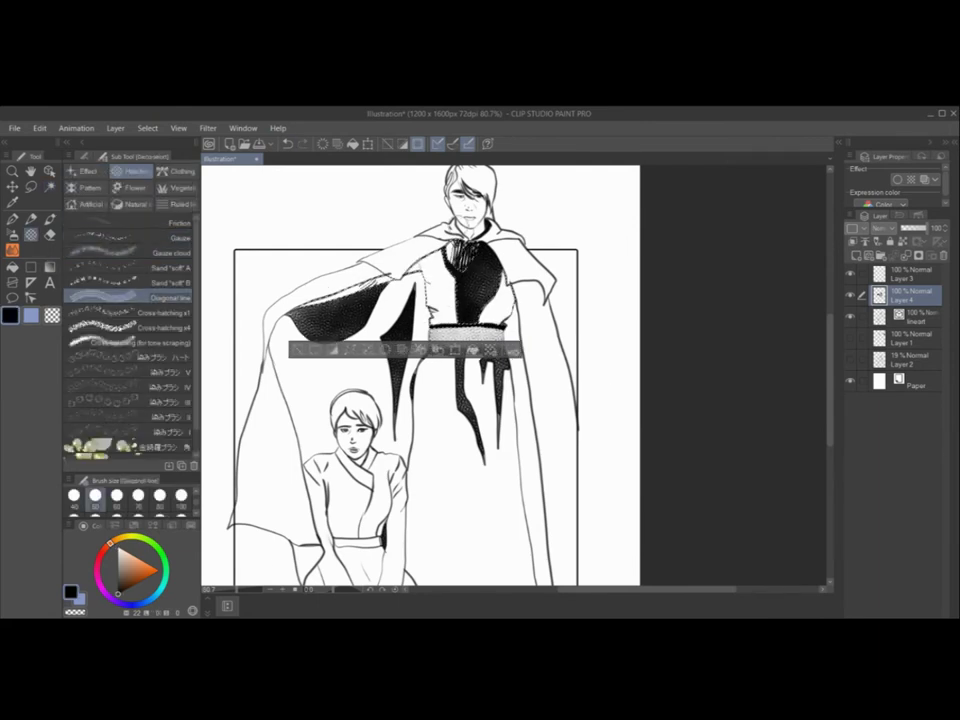
drag(463, 298, 432, 262)
click(297, 350)
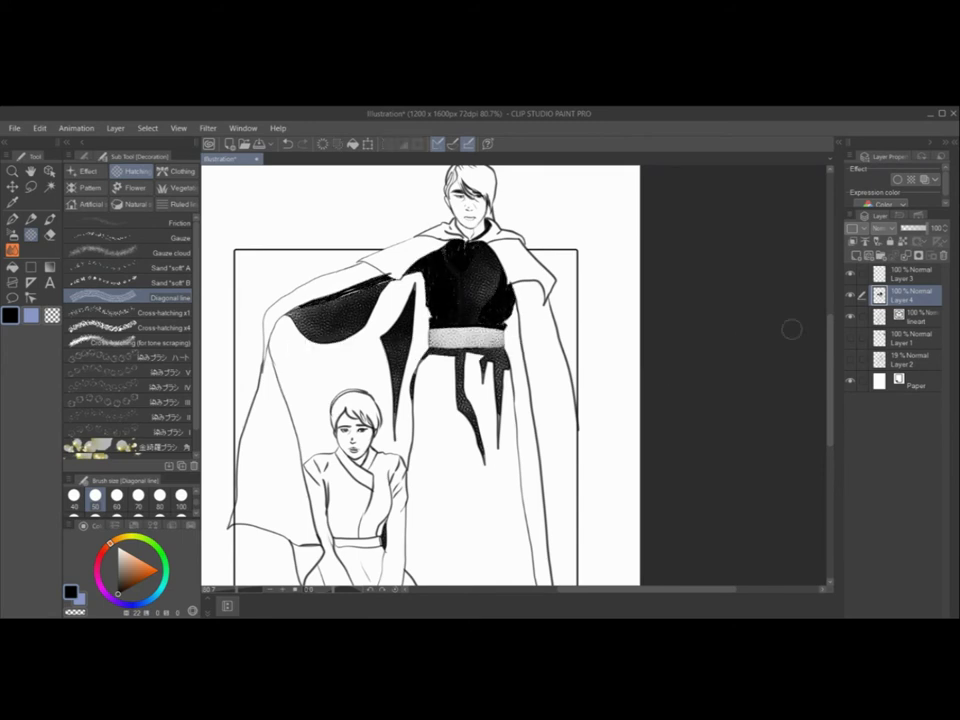
Try to fill the whole cape interior and the long cape strip beside the robe with solid black, and undo the fill
key(ctrl+minus)
click(50, 187)
click(372, 361)
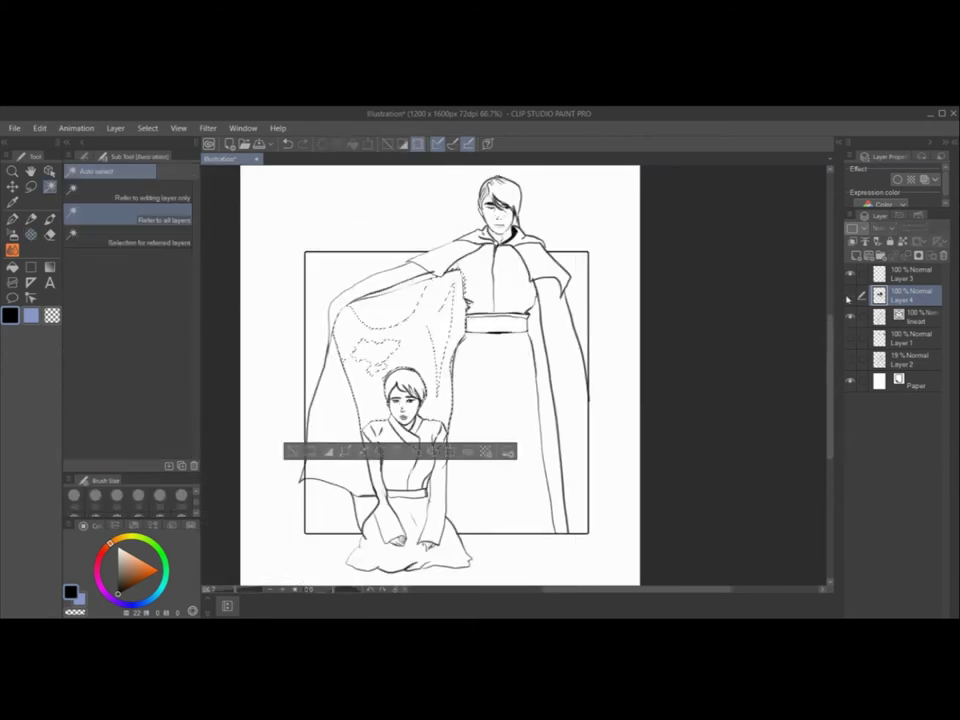
key(ctrl+d)
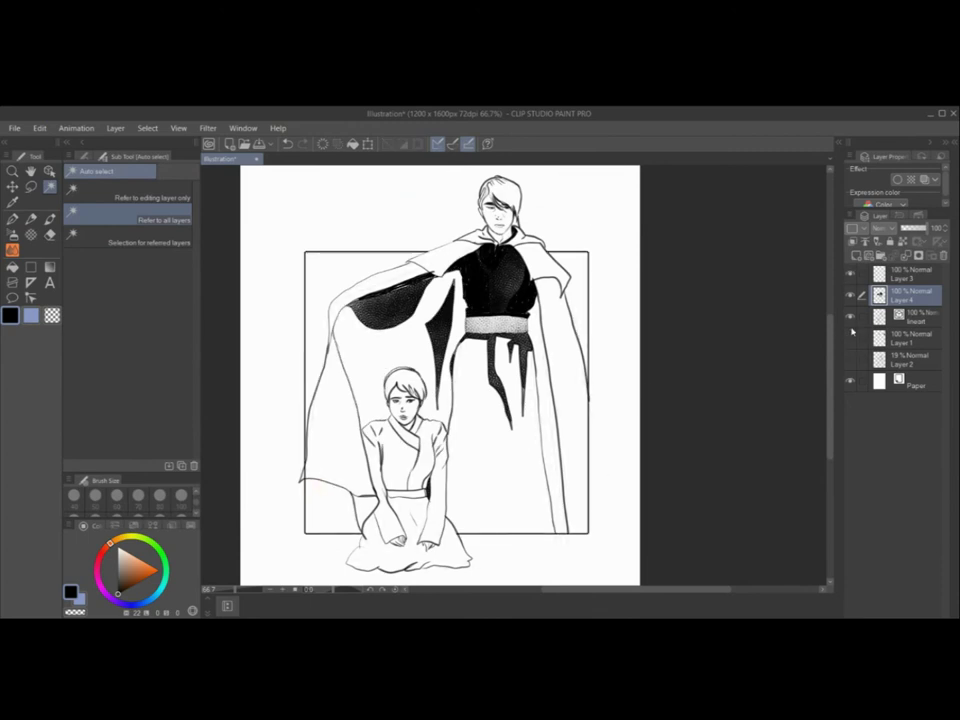
click(850, 295)
click(400, 335)
shift+click(538, 350)
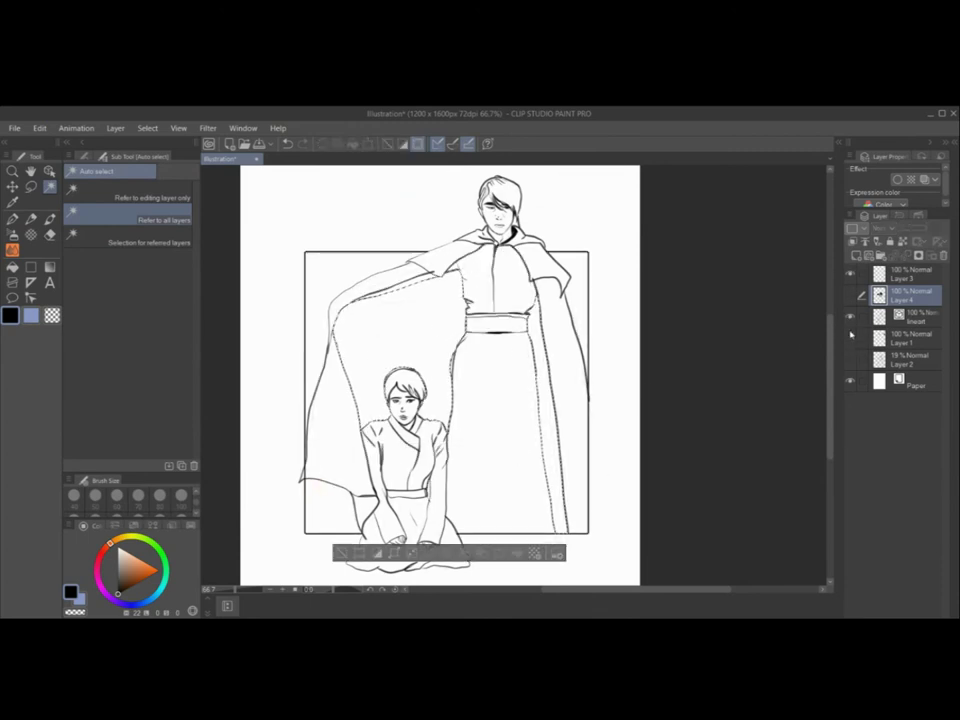
click(851, 337)
click(851, 337)
click(850, 295)
click(517, 553)
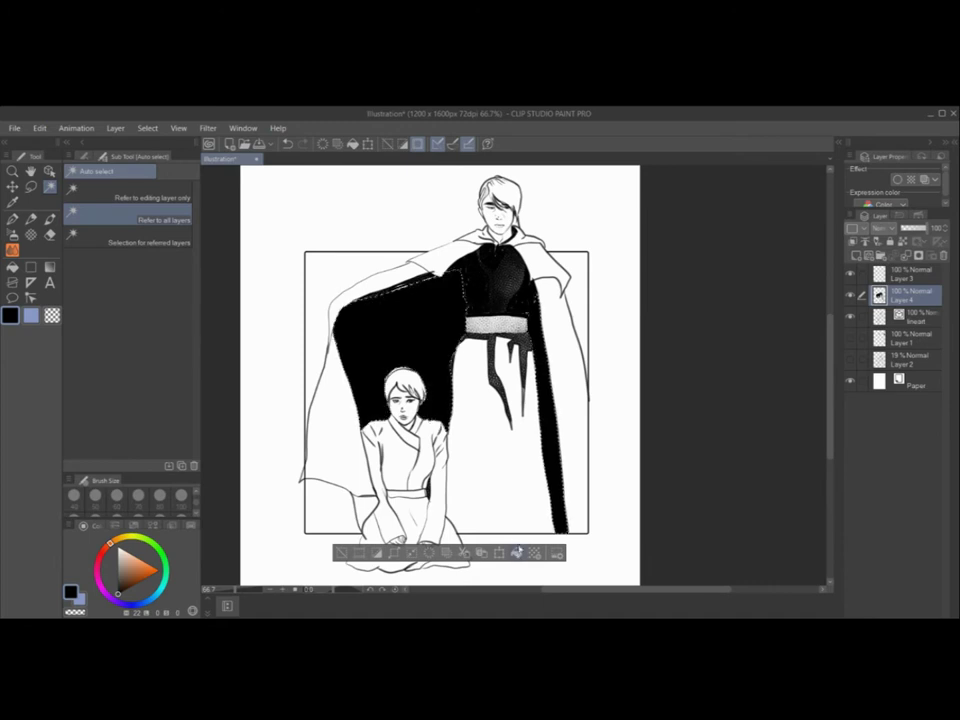
click(288, 144)
With the shading layer visible, auto-select the cape interior around the hatched folds and the long cape strip, and fill them with black
click(359, 332)
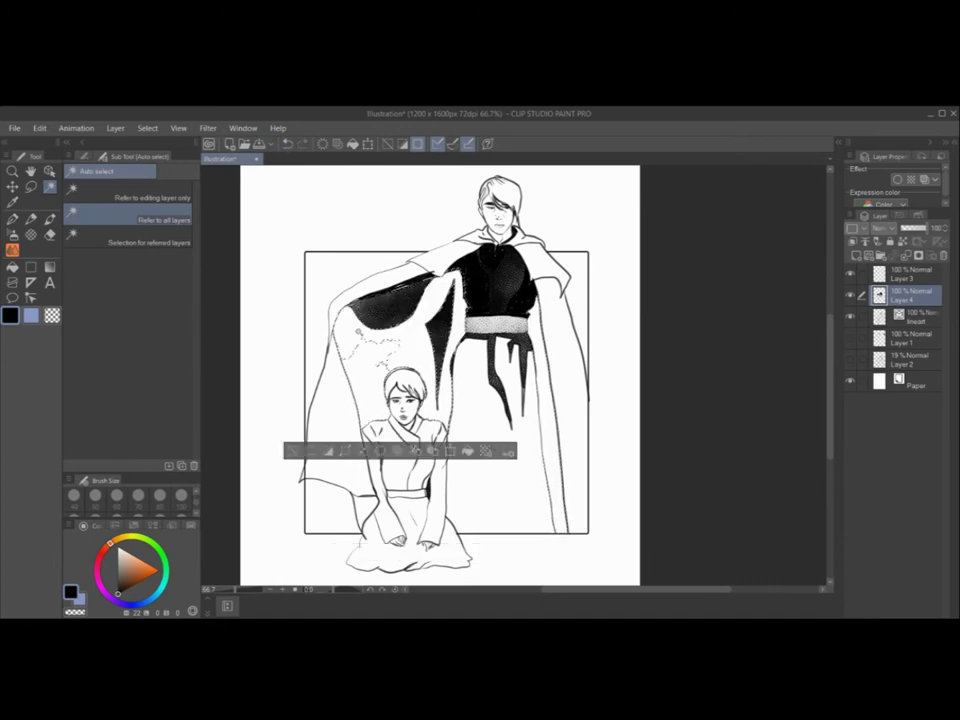
key(ctrl+y)
key(ctrl+y)
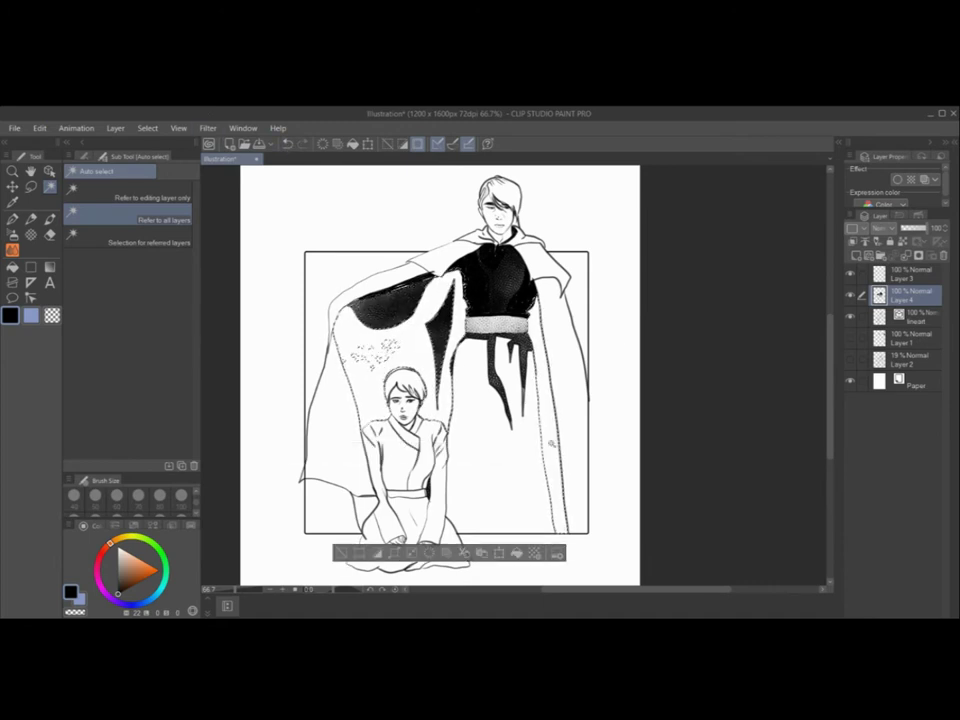
click(341, 553)
Paint over the white specks left in the black cape interior with the Darker pencil at size 40
click(386, 347)
shift+click(358, 356)
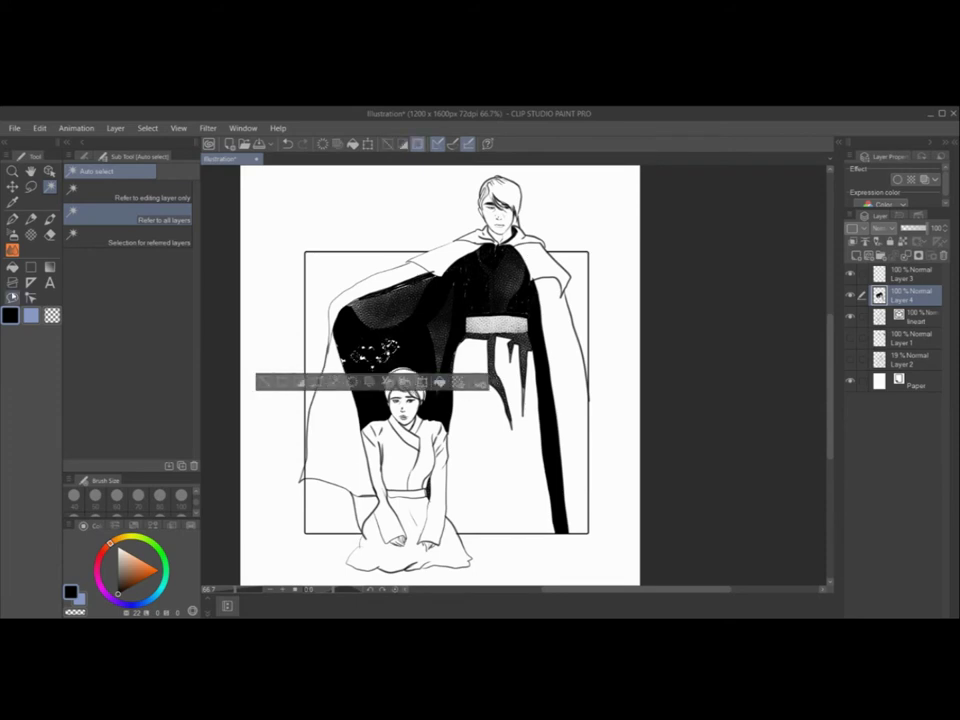
click(31, 219)
key(ctrl+d)
click(74, 496)
drag(393, 354, 372, 363)
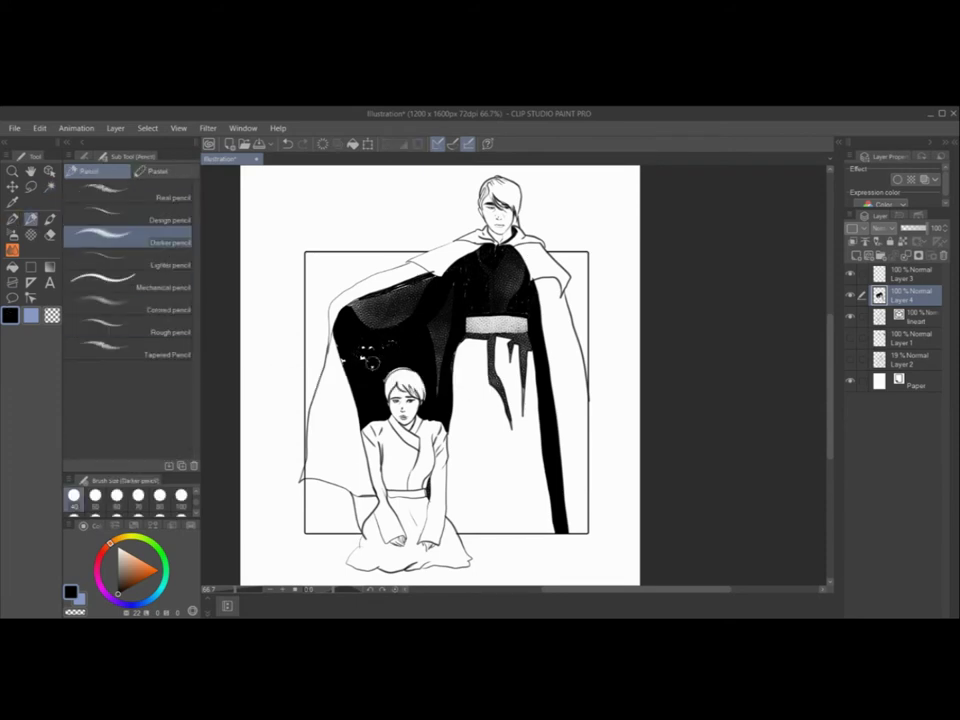
scroll(508, 215, down, 2)
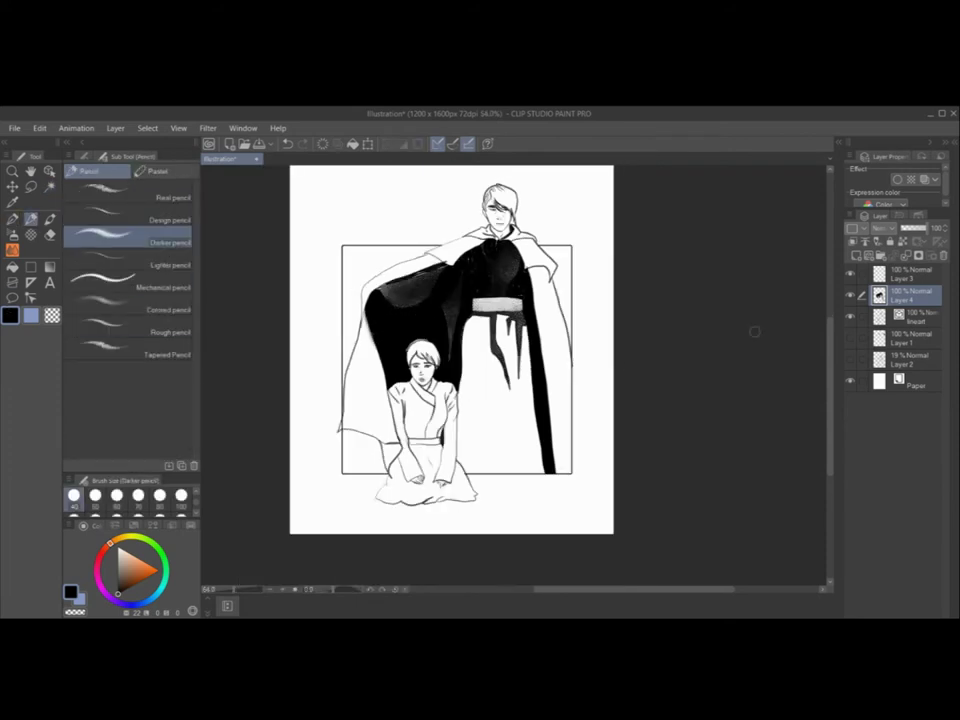
Try to auto-select the standing figure's hair and fill it with solid black
drag(830, 372, 830, 335)
click(50, 187)
scroll(519, 291, up, 4)
click(482, 293)
scroll(480, 290, up, 2)
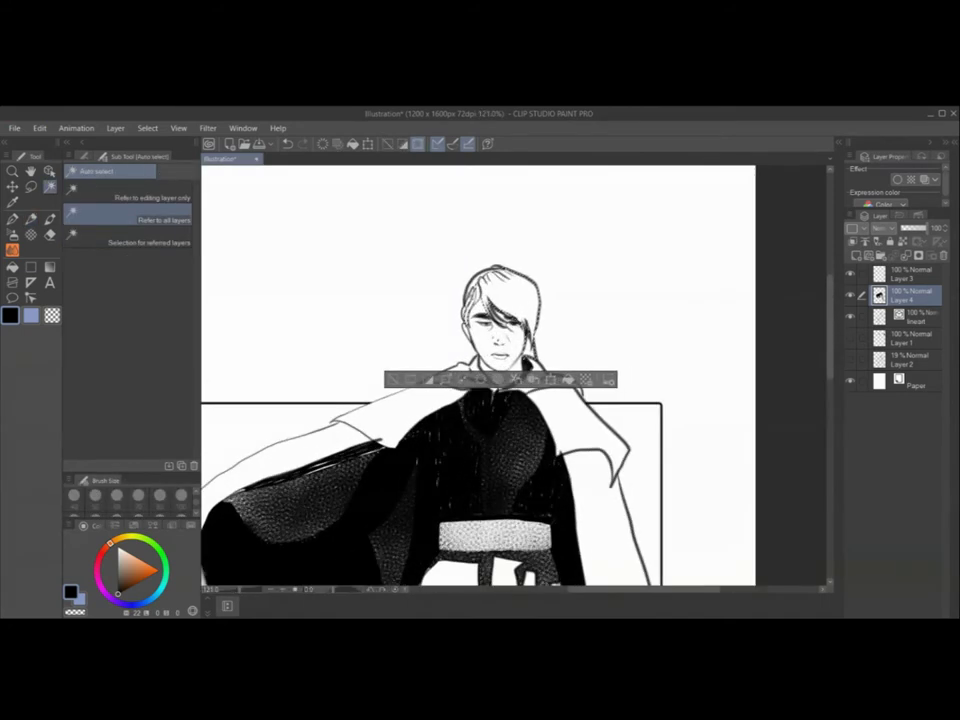
scroll(493, 270, up, 1)
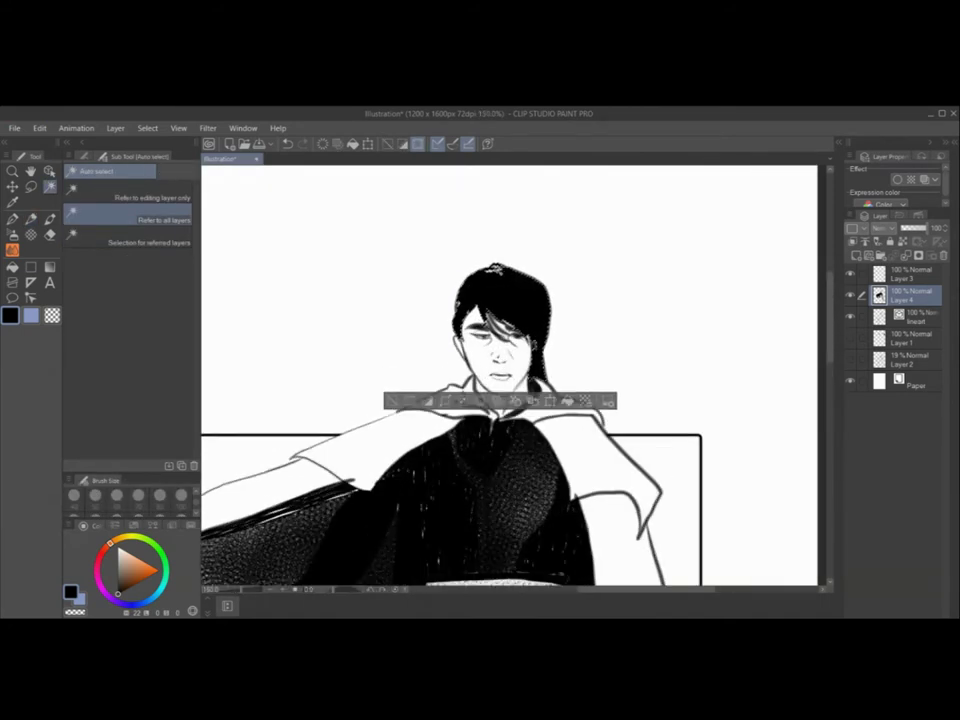
key(Delete)
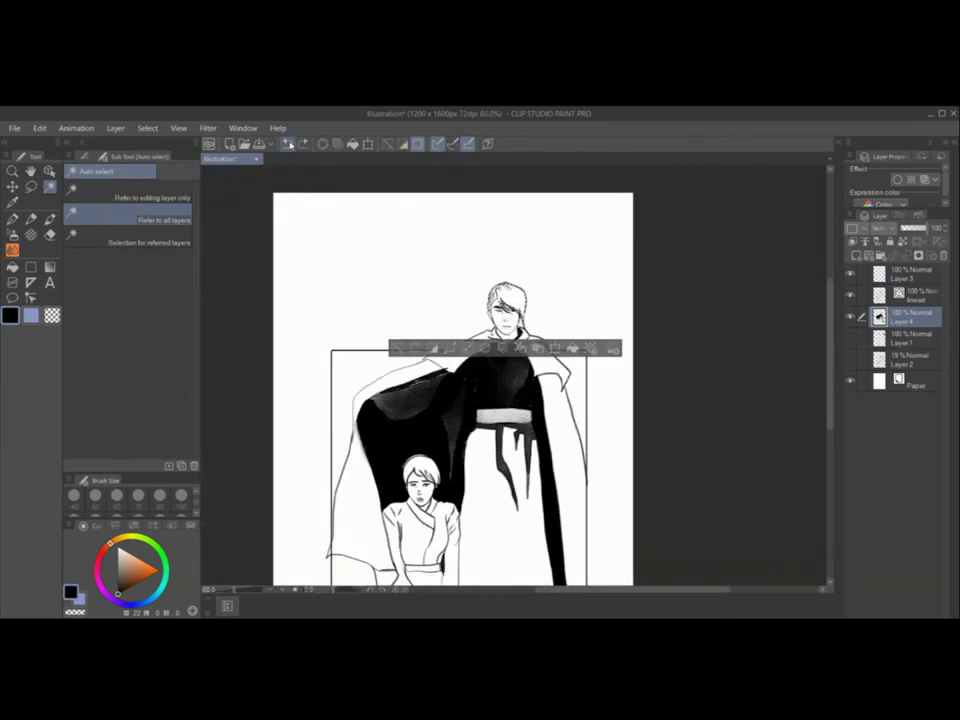
Paint the standing figure's hair solid black with the 髪4 pen inside the selection, and clear the selection
key(b)
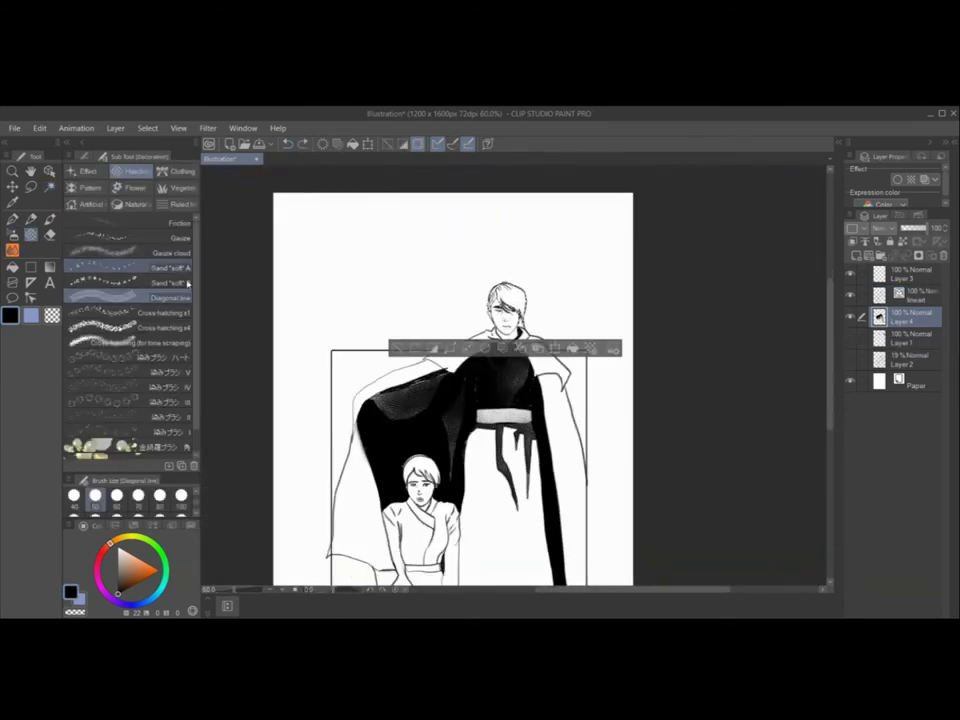
click(132, 190)
click(90, 171)
click(12, 219)
click(127, 385)
drag(494, 290, 522, 308)
drag(500, 285, 523, 314)
mouse_move(498, 289)
mouse_down()
mouse_move(490, 311)
mouse_move(523, 328)
mouse_up()
key(ctrl+d)
scroll(496, 352, down, 1)
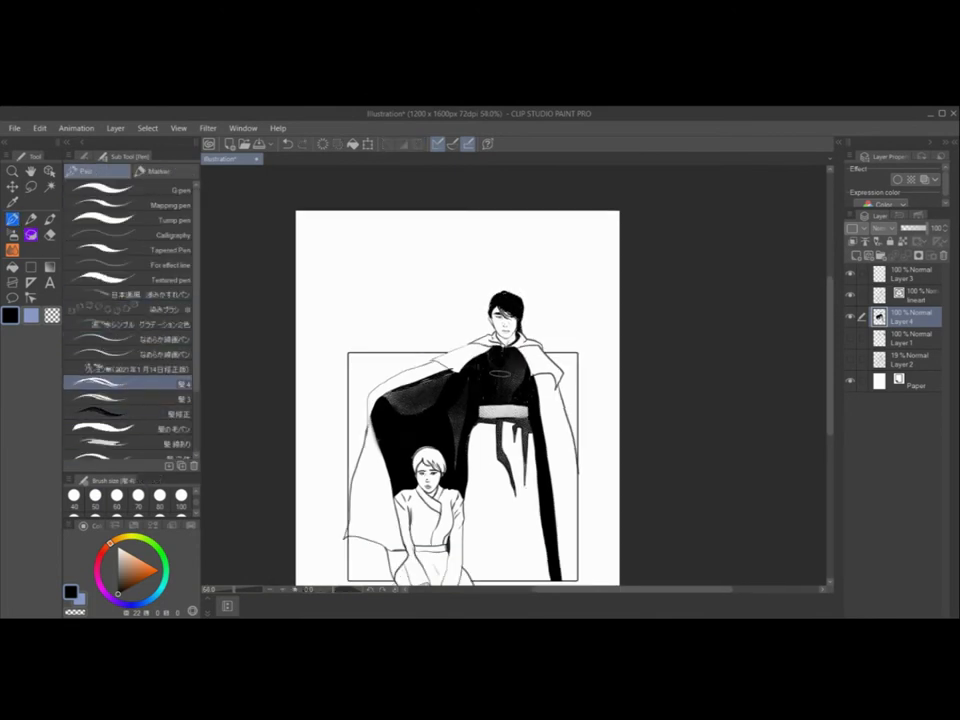
Auto-select the kneeling figure's hair, paint it black with the 髪4 pen, and clear the selection
scroll(501, 375, up, 5)
drag(830, 371, 831, 400)
click(50, 187)
click(378, 400)
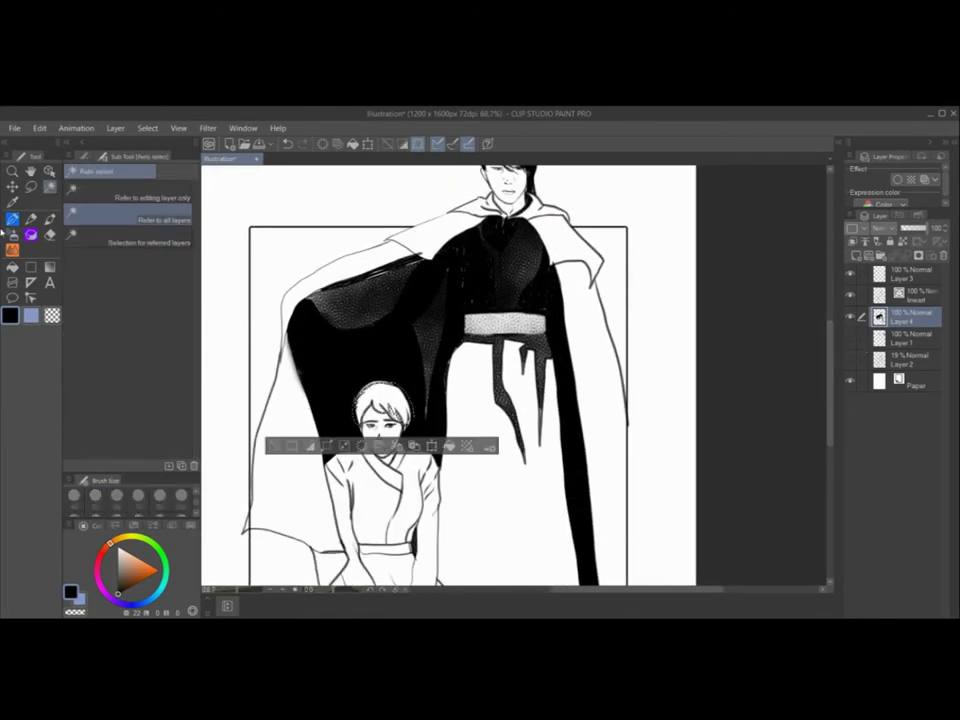
click(31, 234)
click(12, 220)
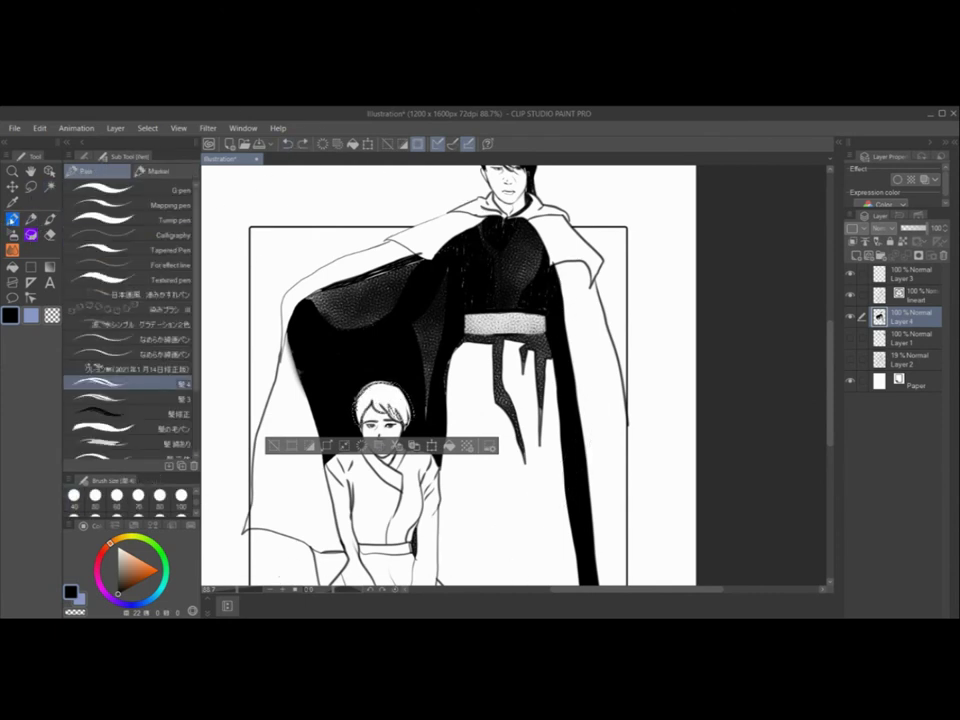
mouse_move(383, 386)
mouse_down()
mouse_move(380, 431)
mouse_move(363, 426)
mouse_up()
drag(387, 387, 399, 428)
key(ctrl+d)
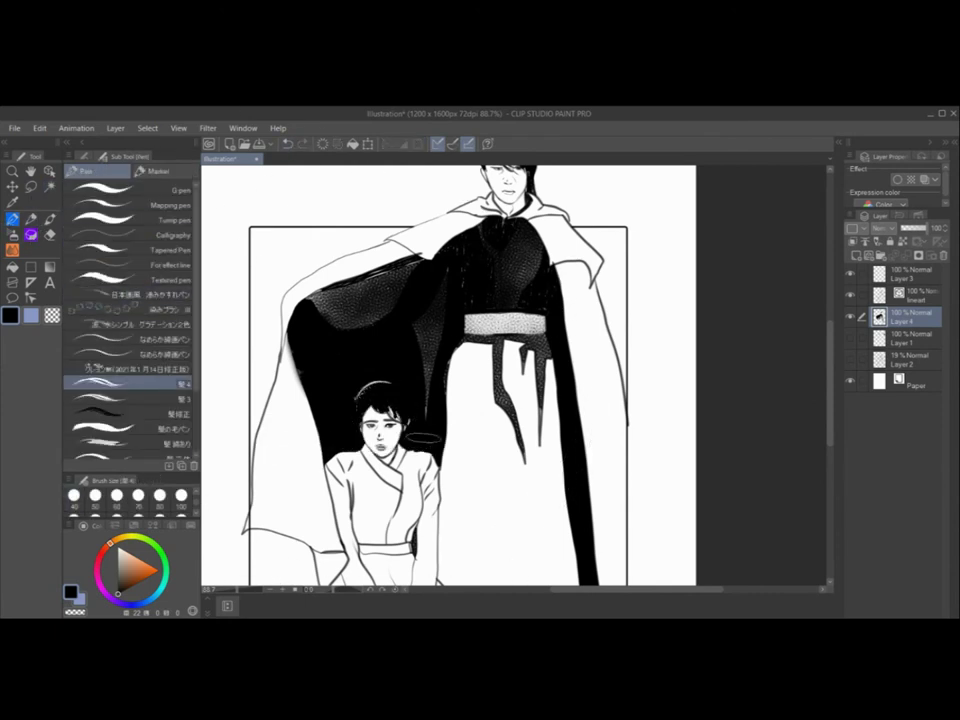
scroll(415, 395, down, 2)
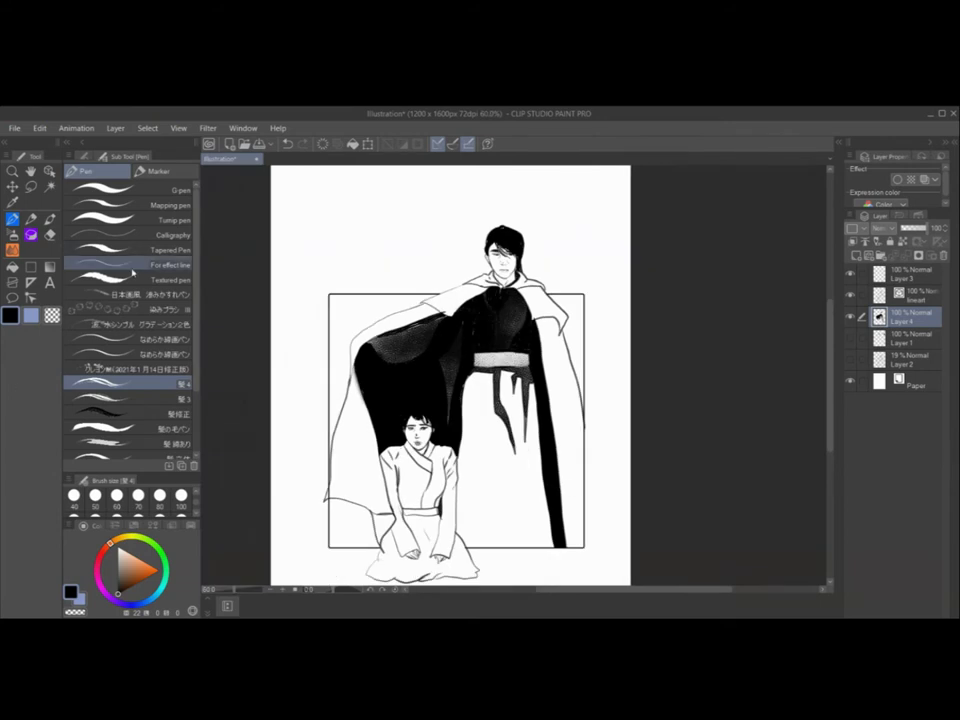
Try the 水彩マーカー/二色 marker in white on the kneeling figure's hair, and undo the changes together with the hair's black paint
scroll(132, 300, down, 3)
click(158, 171)
click(114, 358)
click(118, 545)
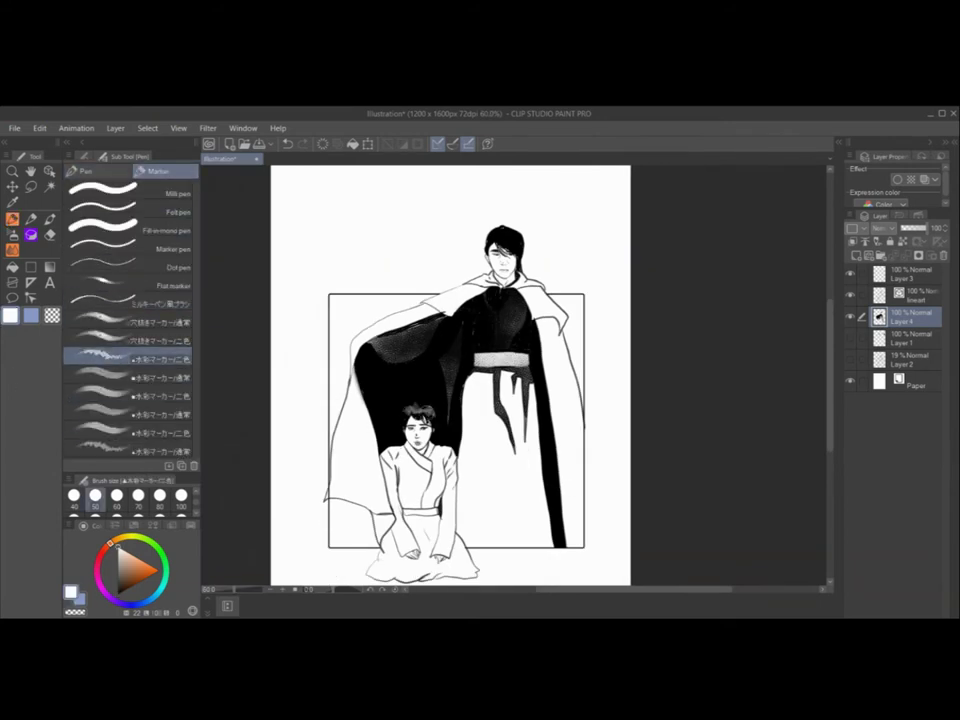
click(287, 144)
click(287, 144)
scroll(138, 497, up, 1)
click(181, 496)
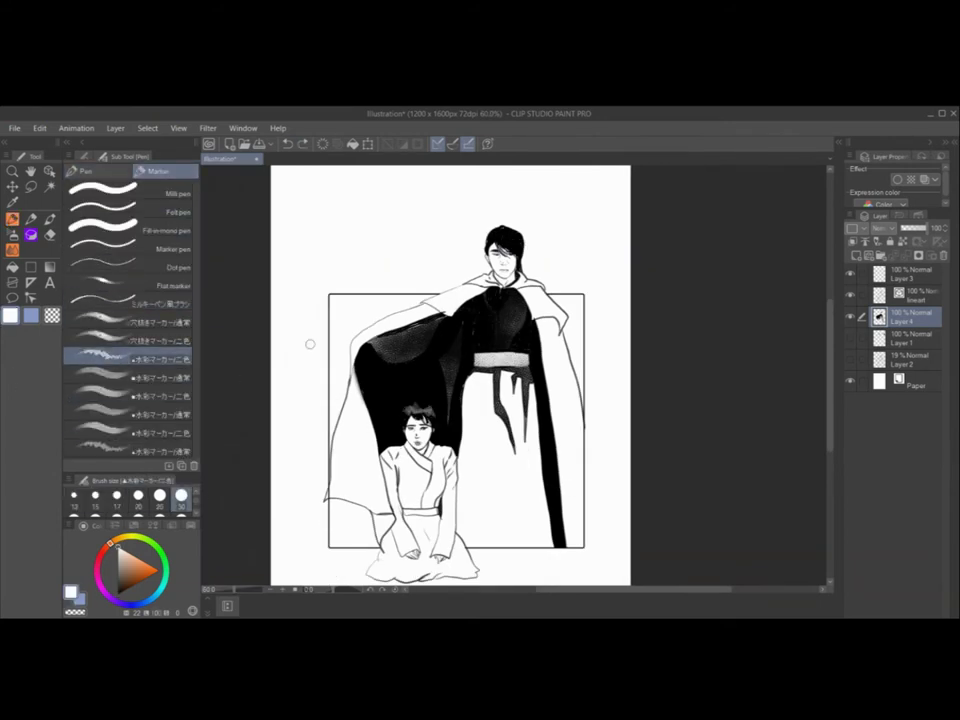
click(287, 144)
click(287, 144)
click(287, 144)
click(287, 144)
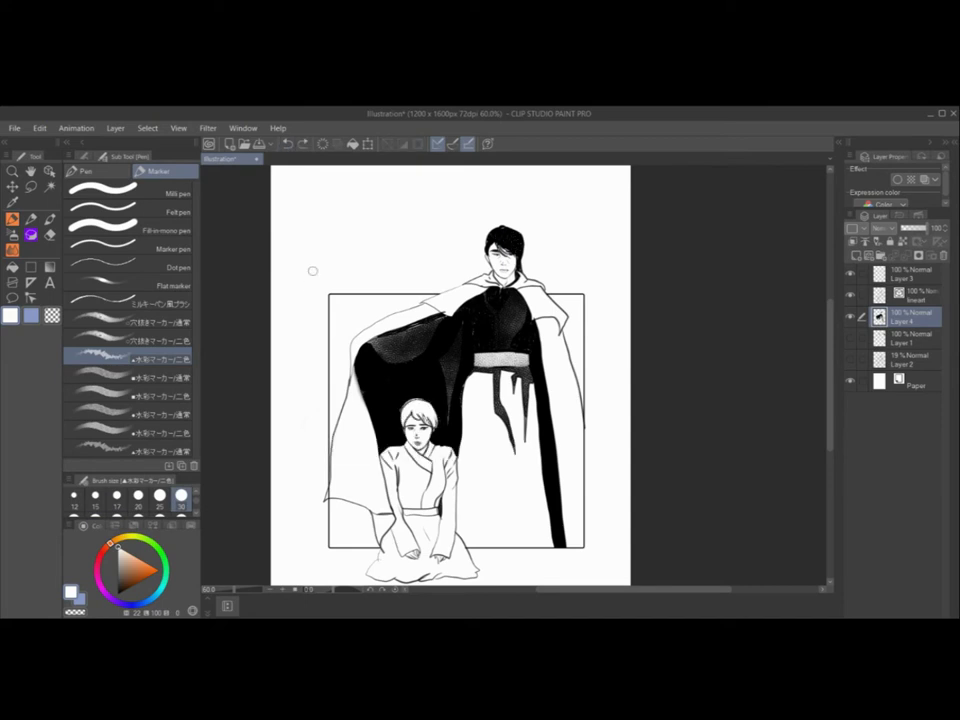
Paint the kneeling figure's hair black with the Darker pencil, and clean up around the face with the Rough eraser
click(118, 594)
key(p)
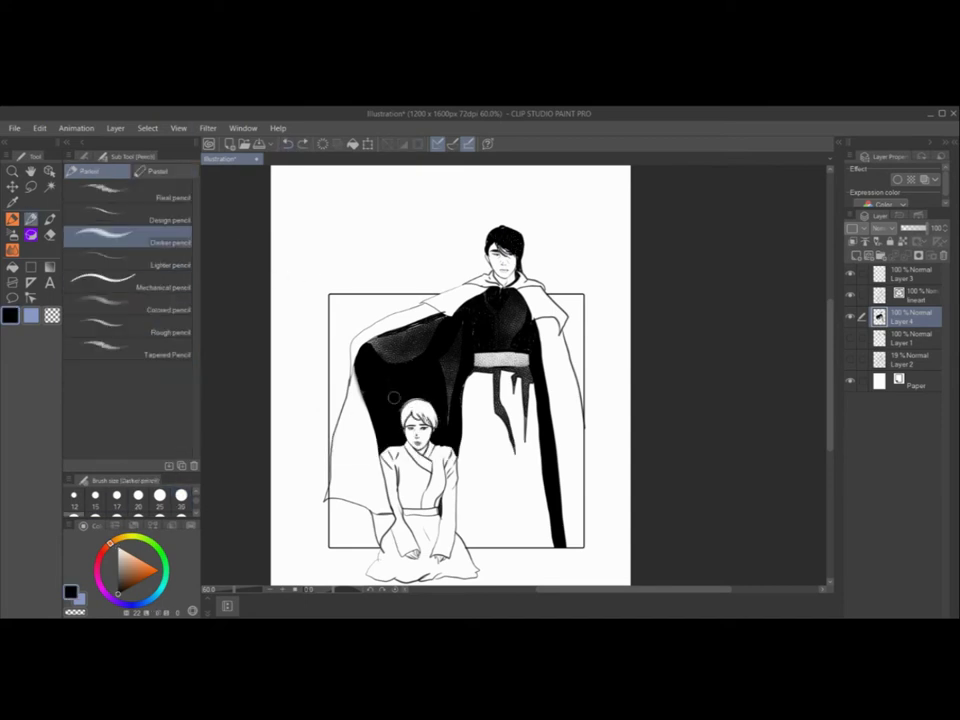
key(e)
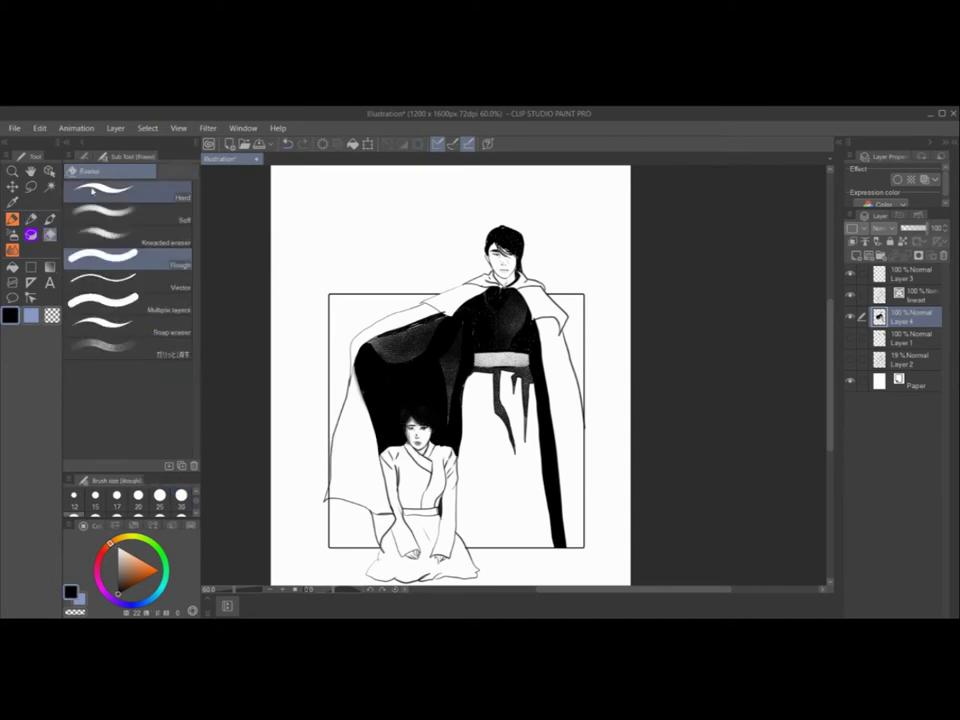
scroll(406, 371, up, 2)
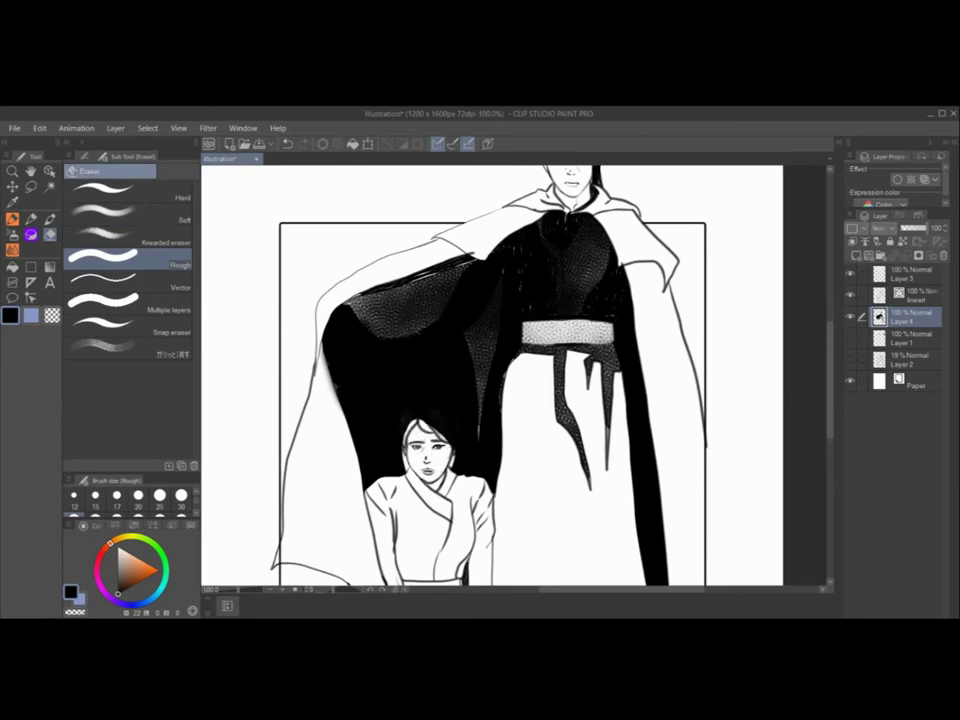
Carve thin highlight strands into both figures' black hair with the Mapping pen in transparent colour
key(p)
key(p)
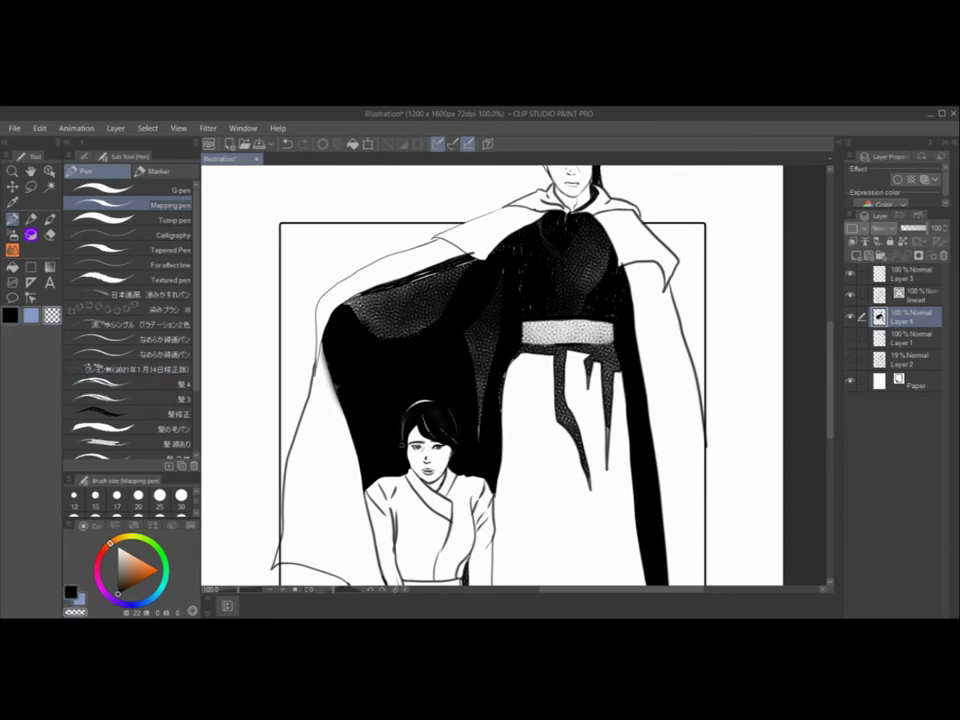
scroll(490, 375, up, 3)
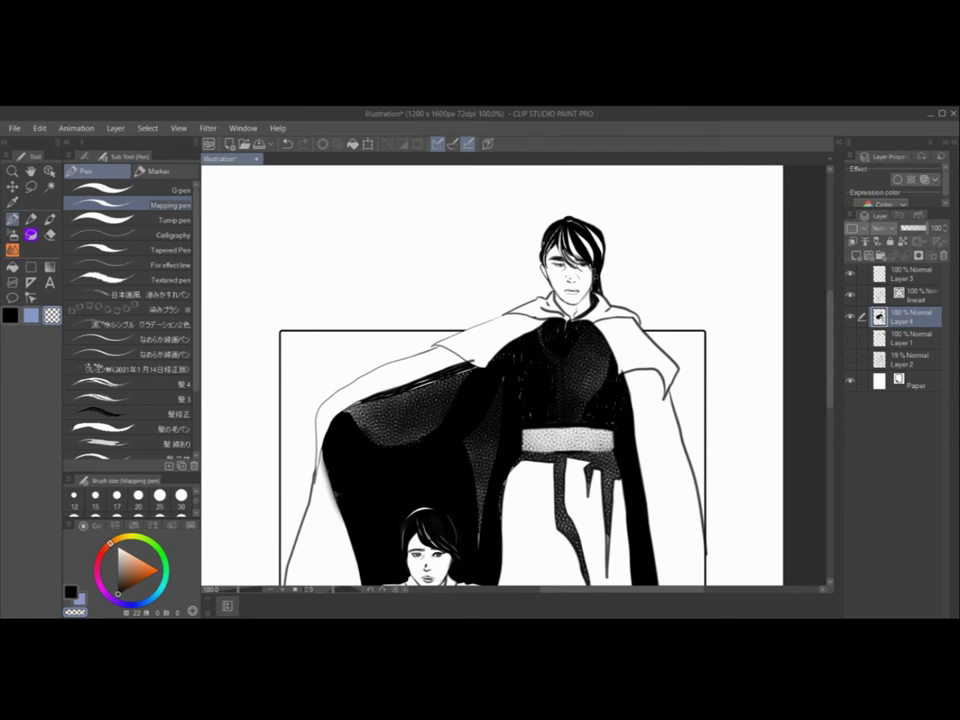
scroll(382, 410, down, 1)
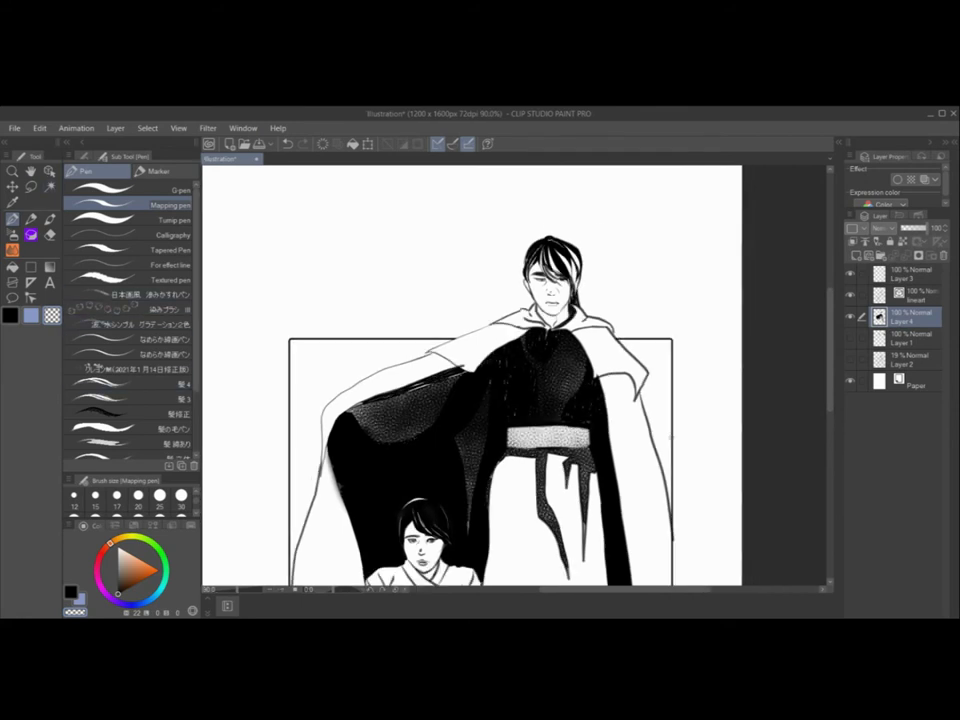
On the lineart layer, erase the cape's lower corner where it sticks out past the frame
click(115, 128)
scroll(740, 309, down, 3)
drag(832, 366, 832, 357)
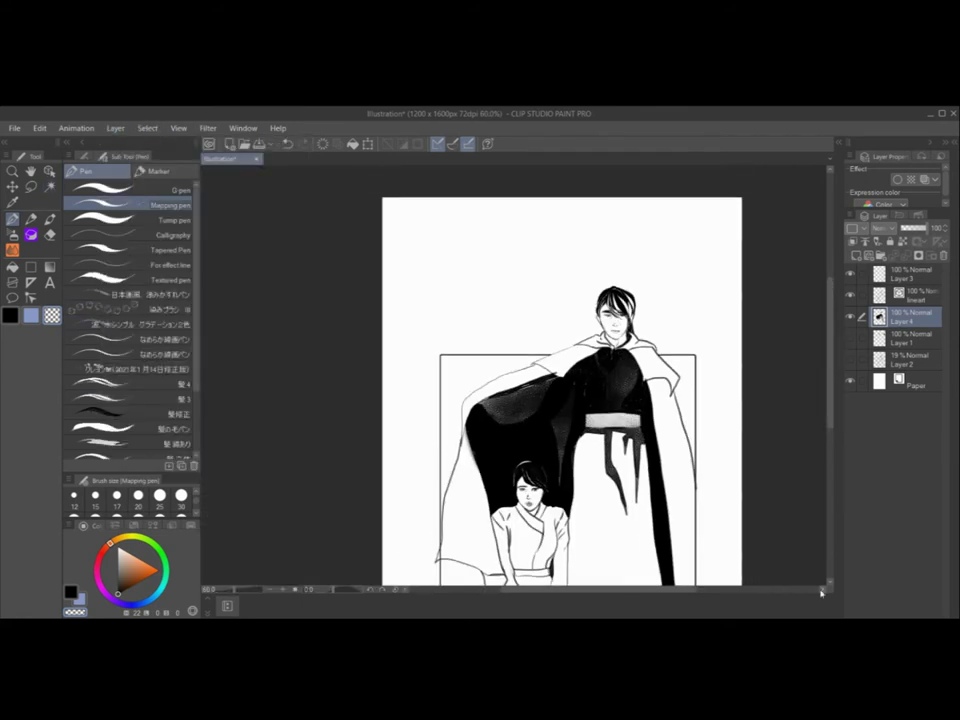
click(822, 590)
drag(832, 422, 832, 460)
click(50, 235)
click(915, 296)
click(13, 219)
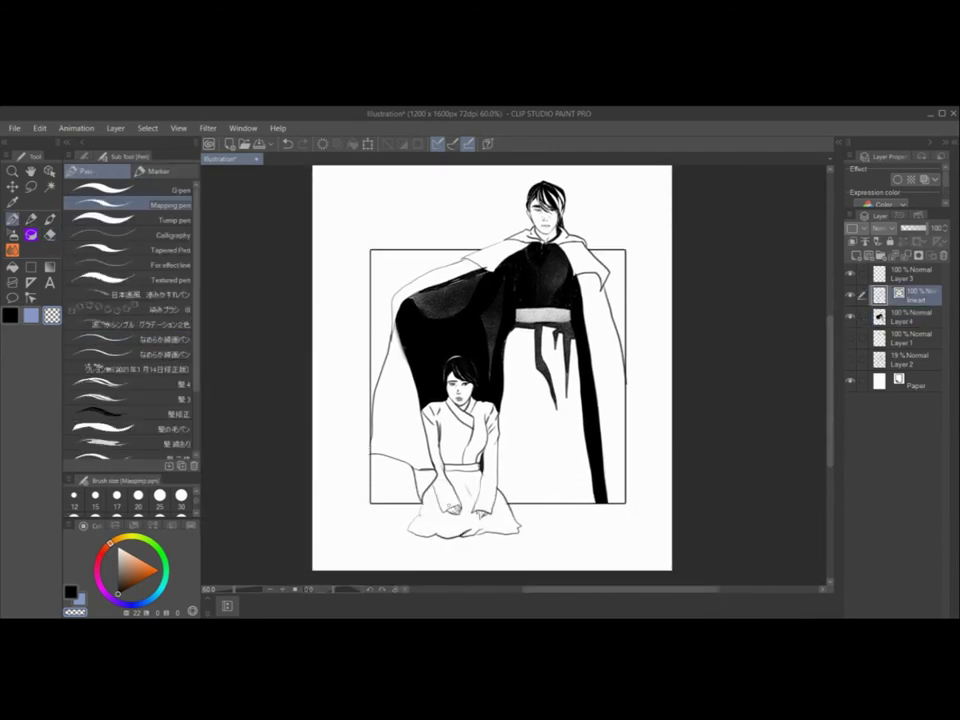
Auto-select the standing figure's lower robe around the hanging sash ends, fill it with black on Layer 4, and deselect
click(53, 187)
click(550, 440)
click(908, 315)
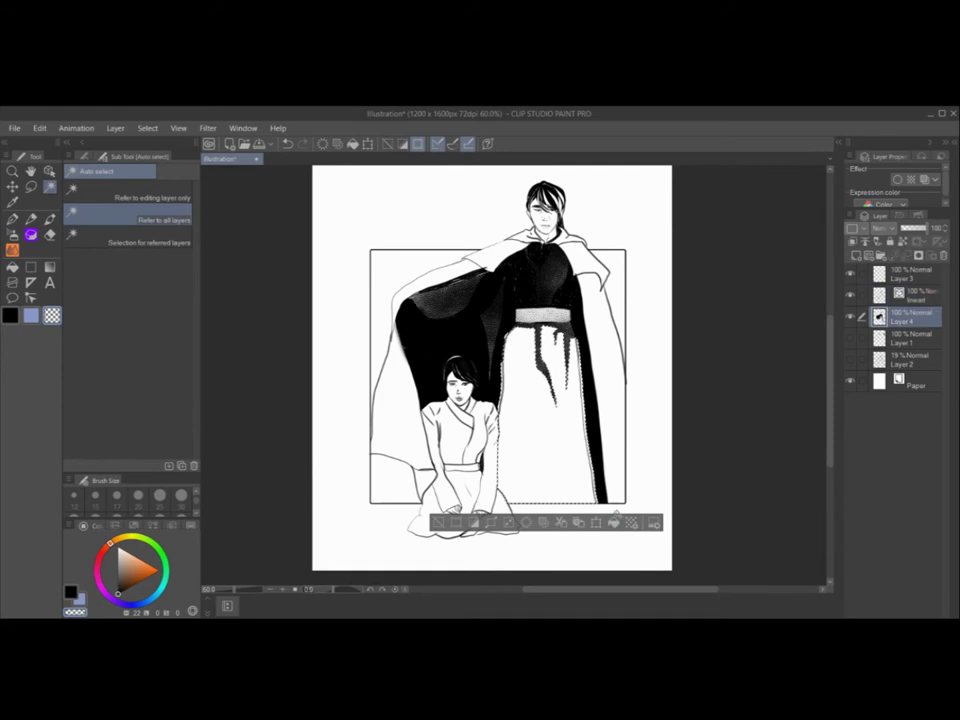
click(614, 523)
key(ctrl+d)
click(13, 219)
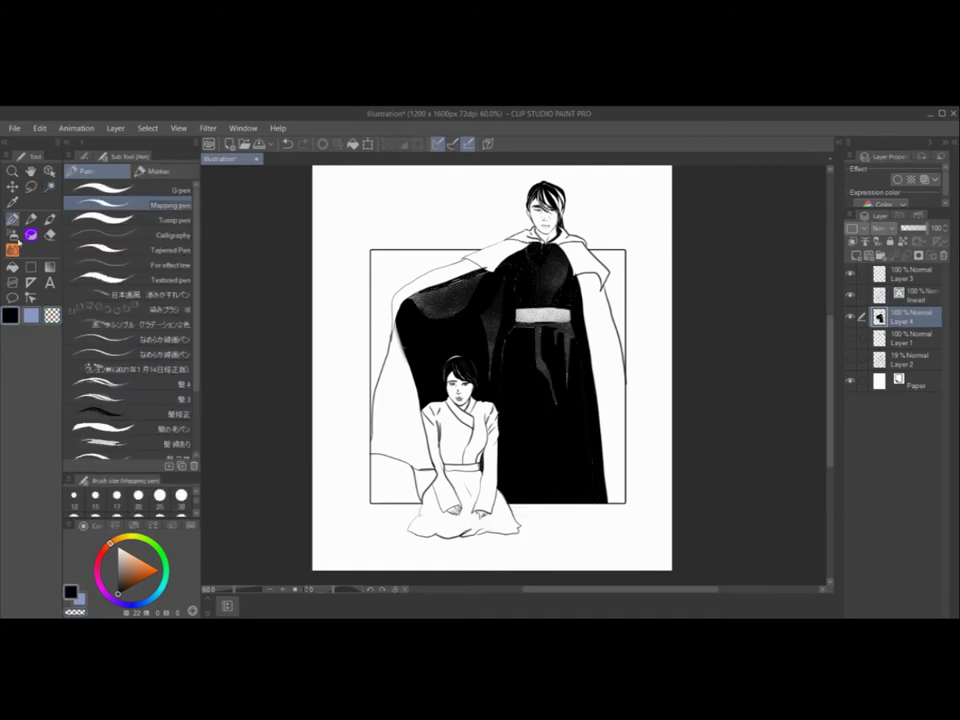
Auto-select the cape's outer panels and collar, shade them densely in black with the Cross hatching x4 brush, and deselect
click(50, 187)
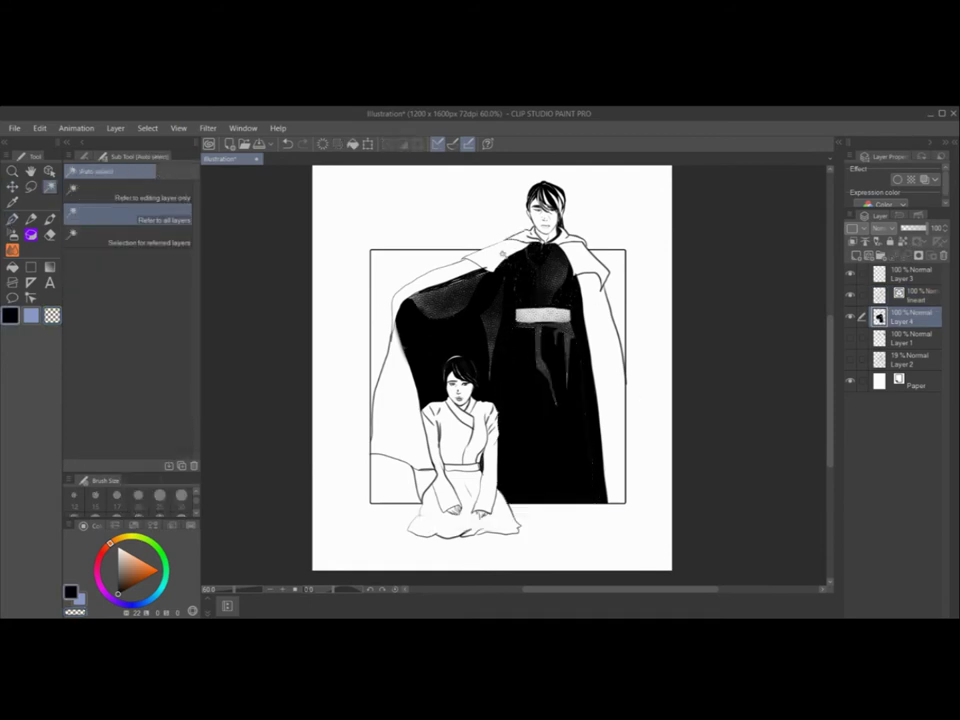
click(495, 257)
click(586, 289)
scroll(542, 250, up, 2)
click(429, 283)
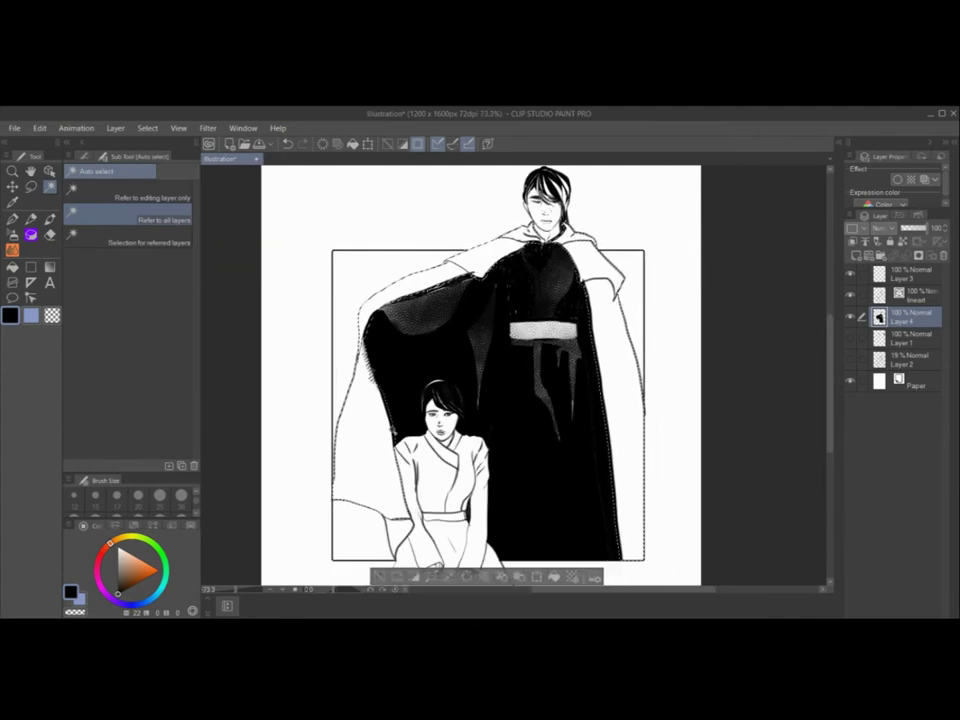
click(10, 218)
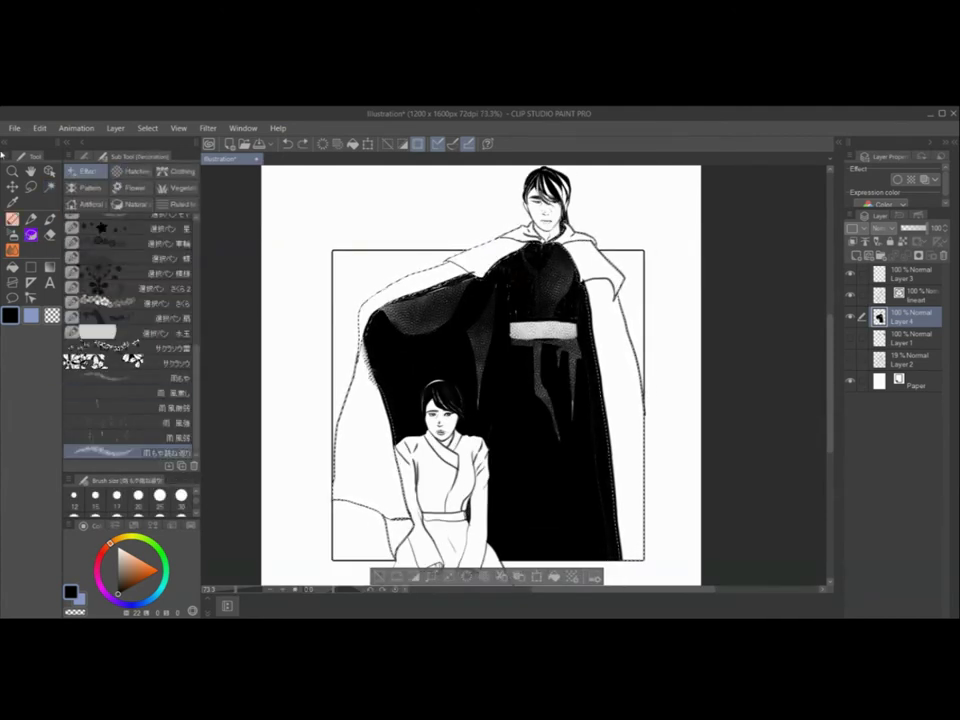
scroll(84, 288, up, 3)
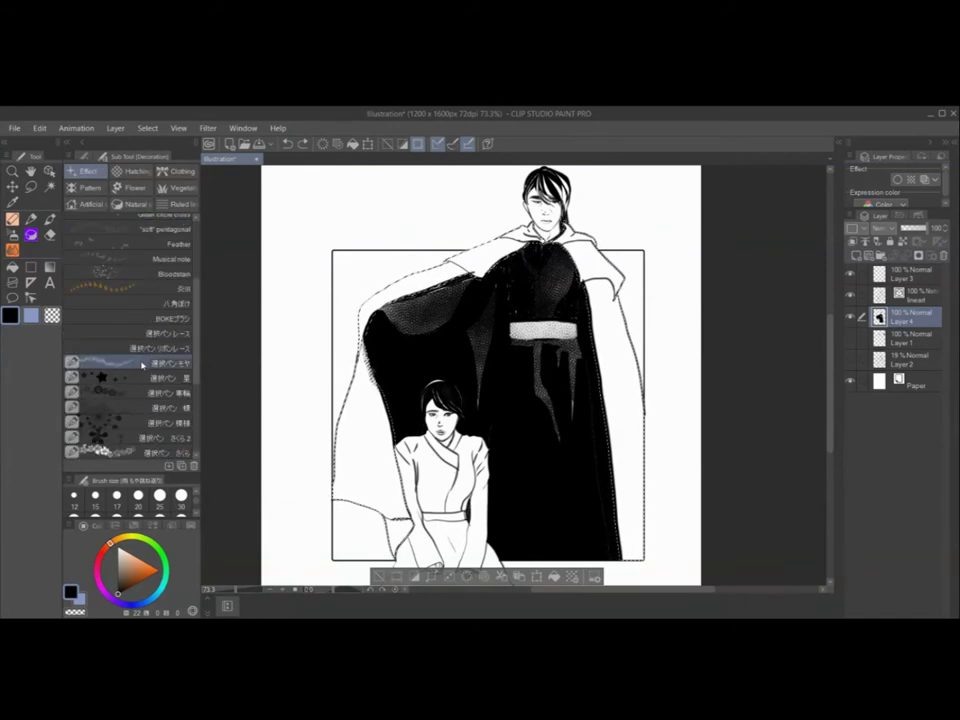
click(131, 171)
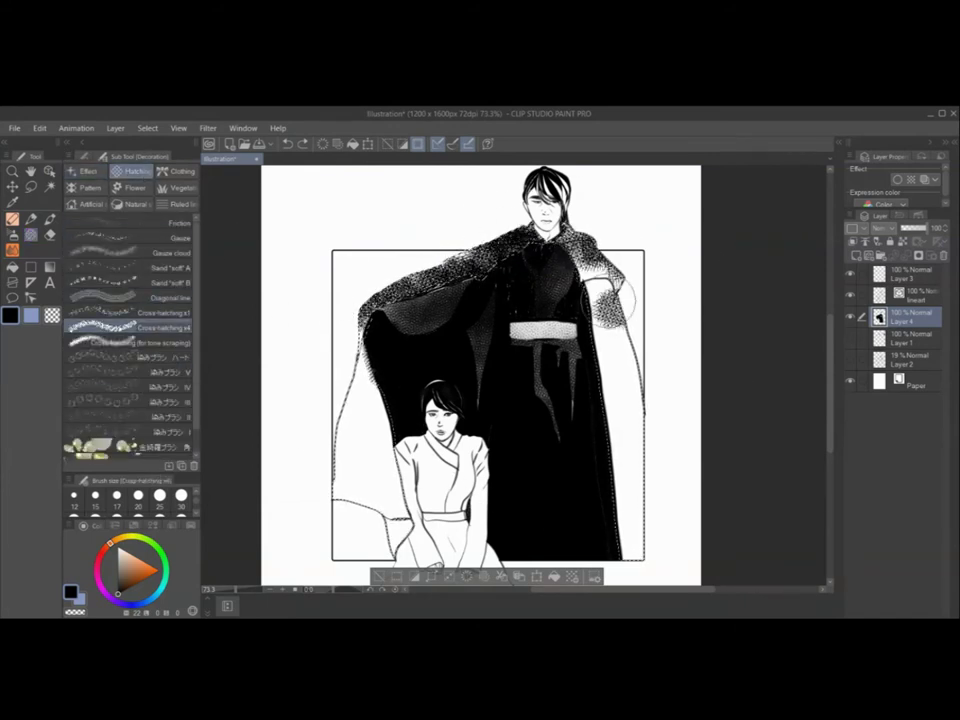
mouse_move(612, 304)
mouse_down()
mouse_move(593, 409)
mouse_move(634, 548)
mouse_up()
drag(362, 375, 393, 525)
drag(365, 450, 538, 234)
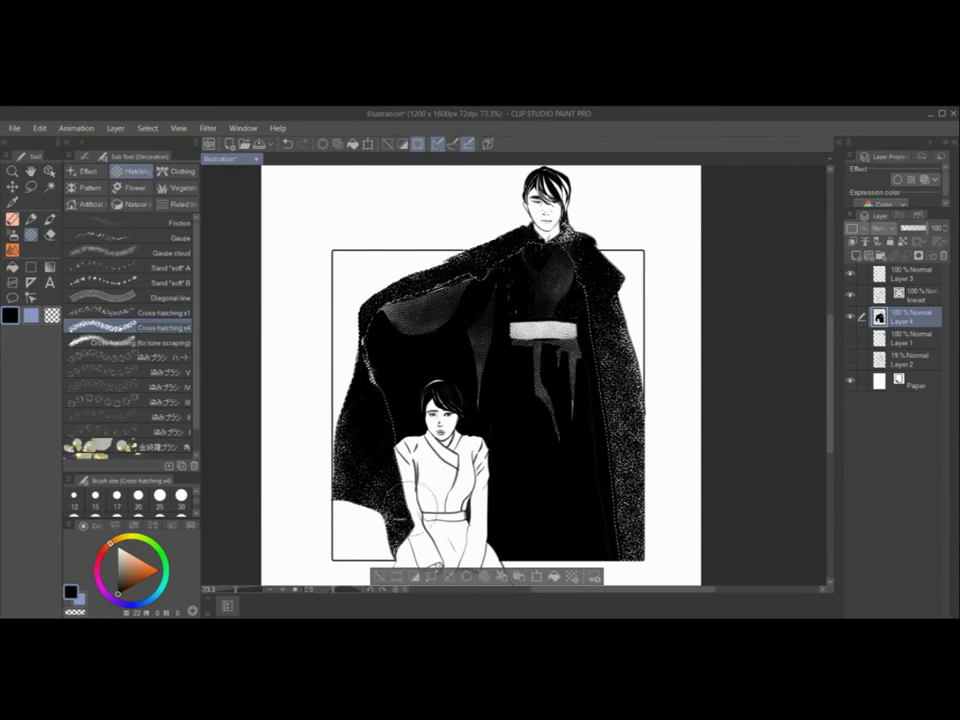
mouse_move(438, 503)
mouse_down()
mouse_move(448, 446)
mouse_move(570, 286)
mouse_up()
key(ctrl+d)
scroll(573, 284, down, 2)
Auto-select the empty background inside the frame and look through the decoration brushes, including the Natural group
key(w)
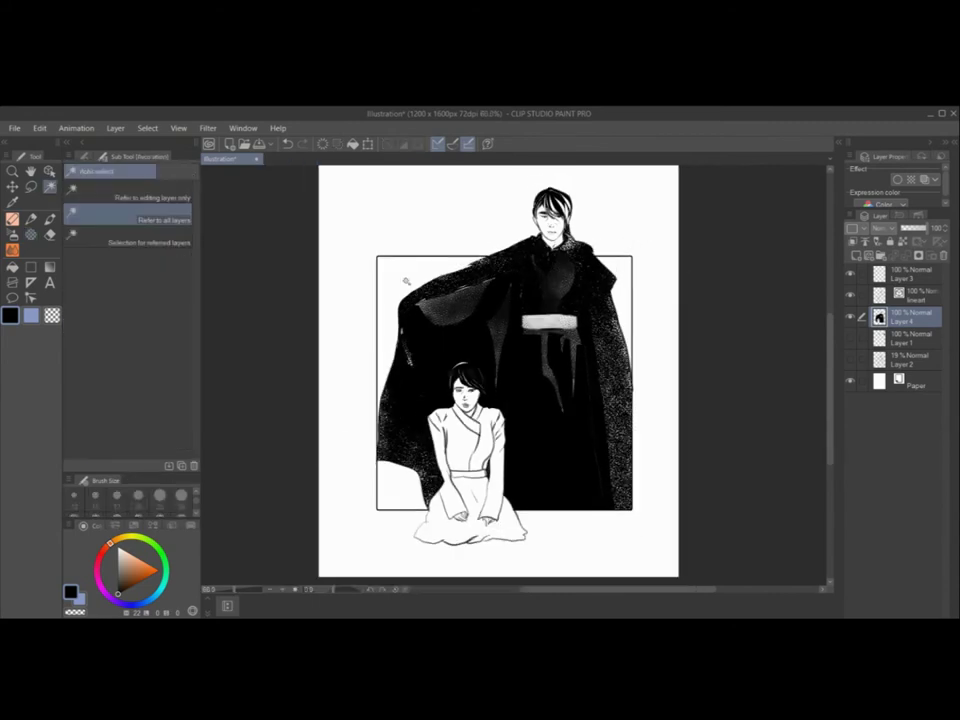
click(406, 281)
key(b)
scroll(188, 375, down, 3)
click(133, 188)
scroll(170, 333, down, 5)
click(133, 204)
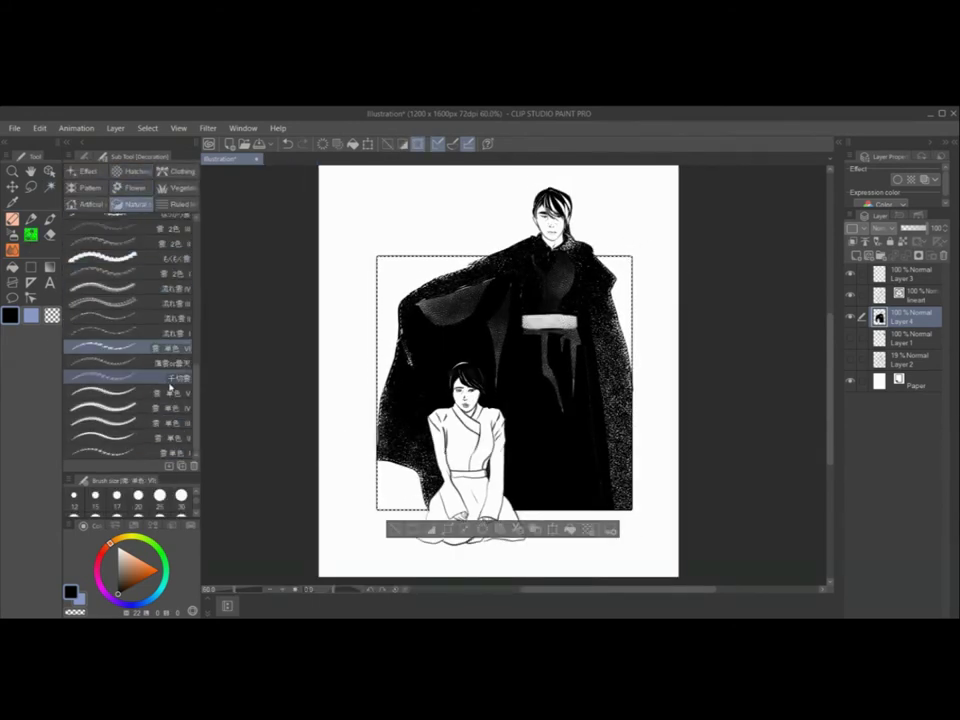
Try the 雨 風弱 and 雨 風強 rain brushes on the selected background, and undo their strokes
click(133, 171)
click(88, 171)
click(125, 440)
mouse_move(414, 288)
mouse_down()
mouse_move(411, 309)
mouse_move(350, 381)
mouse_up()
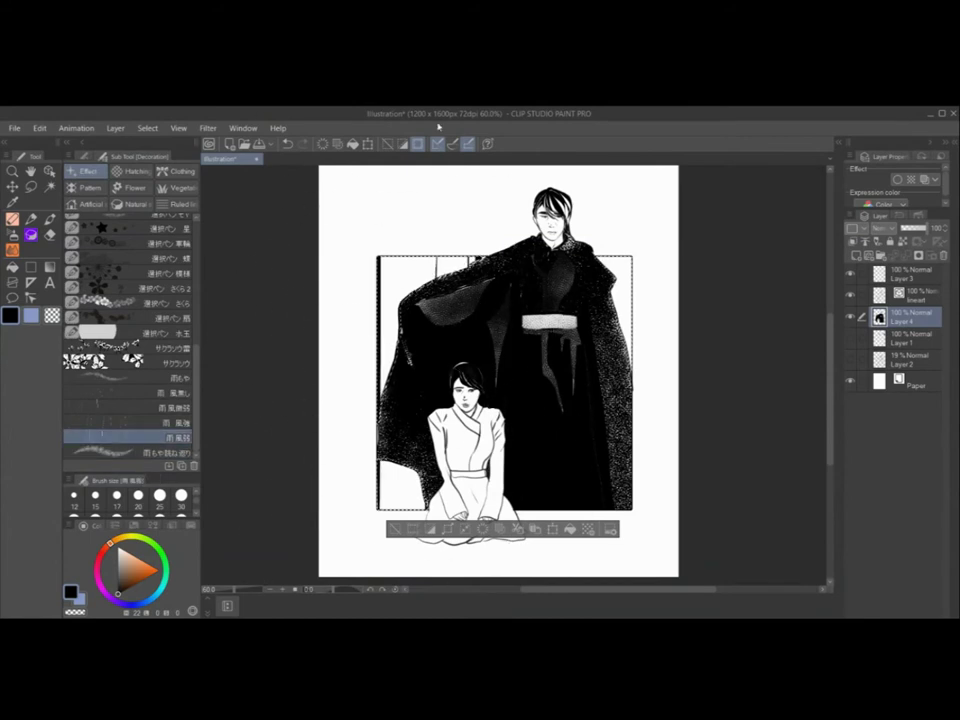
key(ctrl+z)
click(130, 423)
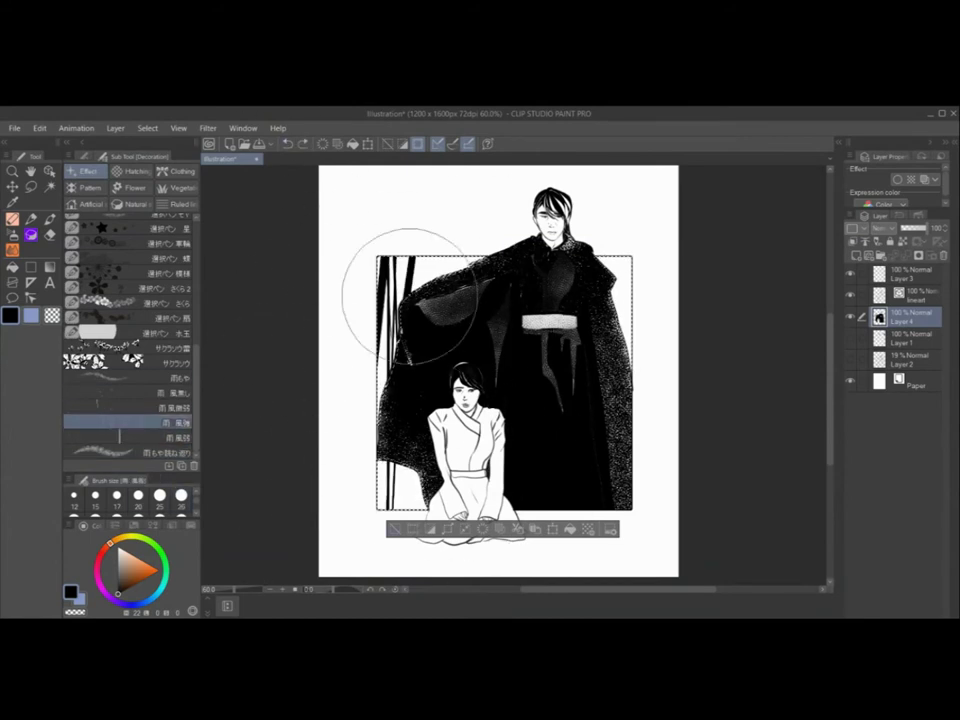
click(288, 144)
mouse_move(405, 300)
mouse_down()
mouse_move(711, 285)
mouse_move(440, 468)
mouse_up()
click(288, 144)
scroll(180, 500, down, 10)
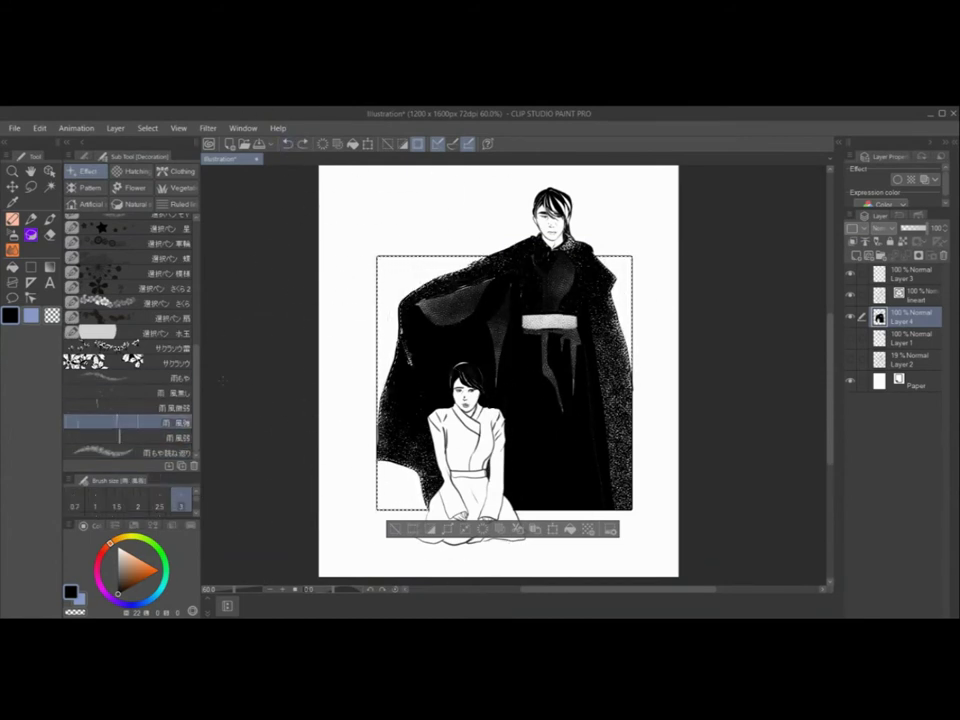
Try rain strokes on the background with 雨 風強 at size 3 and 雨 風無し up to size 800, undoing each
click(181, 497)
drag(525, 335, 407, 321)
click(287, 145)
click(130, 393)
drag(405, 400, 590, 310)
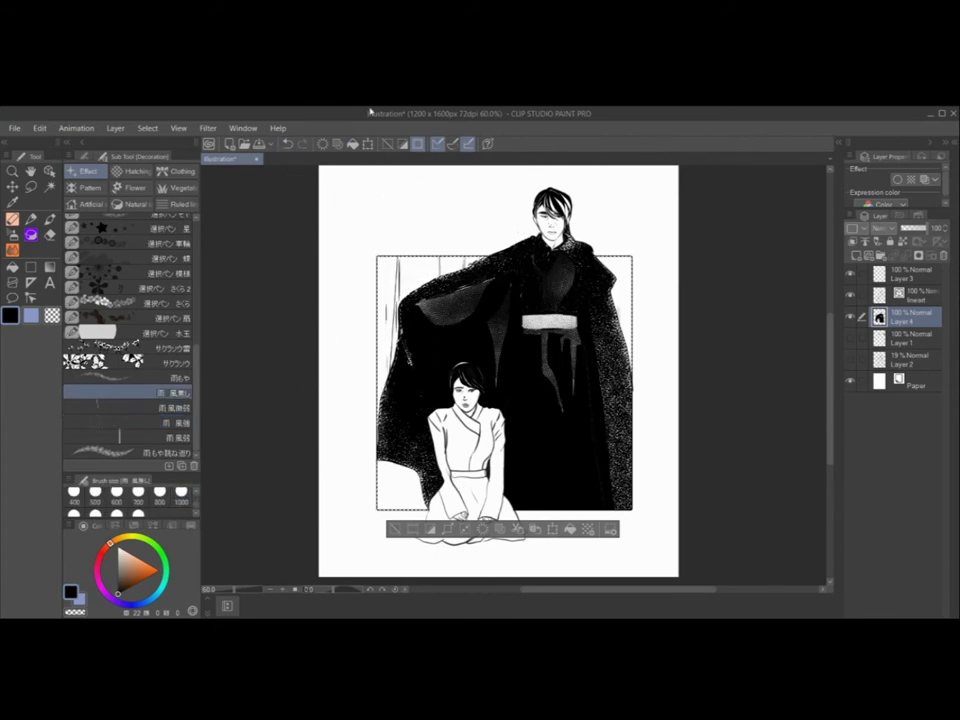
click(288, 145)
click(160, 496)
mouse_move(405, 420)
mouse_down()
mouse_move(476, 309)
mouse_move(667, 371)
mouse_up()
click(288, 145)
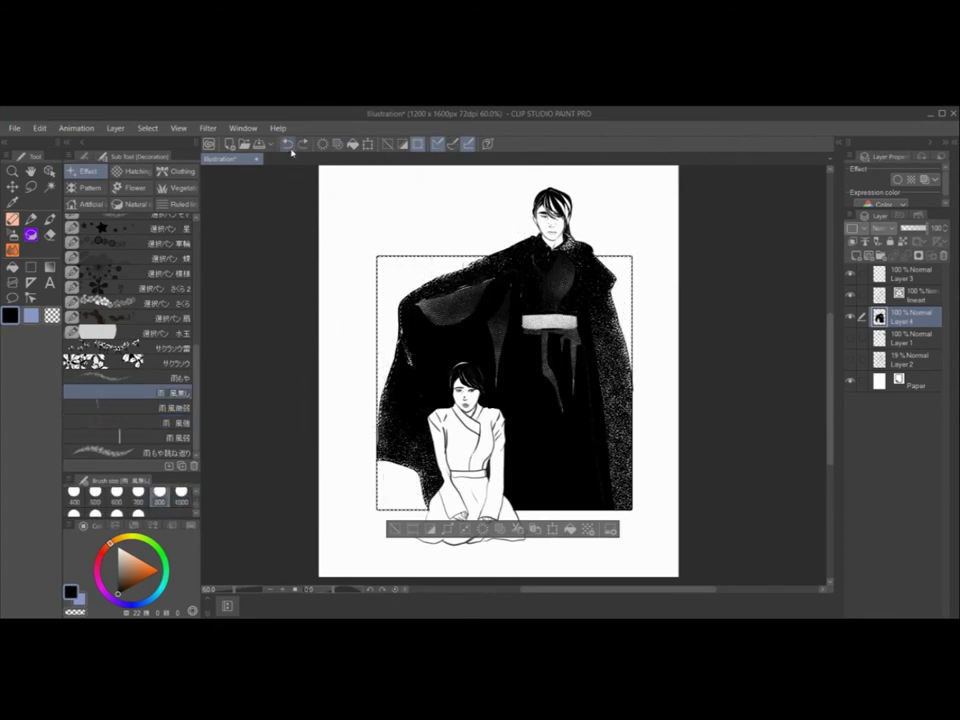
Texture the selected background with the 雨 風無し brush at size 400 and the 雨もや跳ね返り brush, and deselect
click(75, 496)
drag(405, 340, 665, 345)
click(112, 452)
mouse_move(400, 330)
mouse_down()
mouse_move(500, 447)
mouse_move(616, 463)
mouse_up()
click(395, 529)
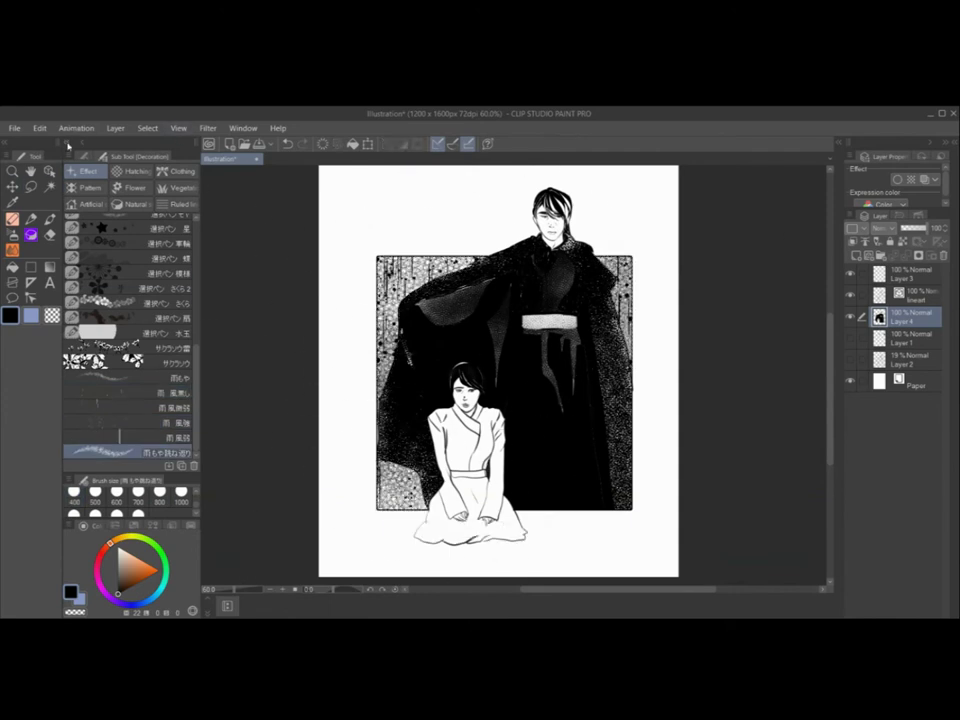
click(68, 145)
scroll(336, 375, down, 1)
click(851, 296)
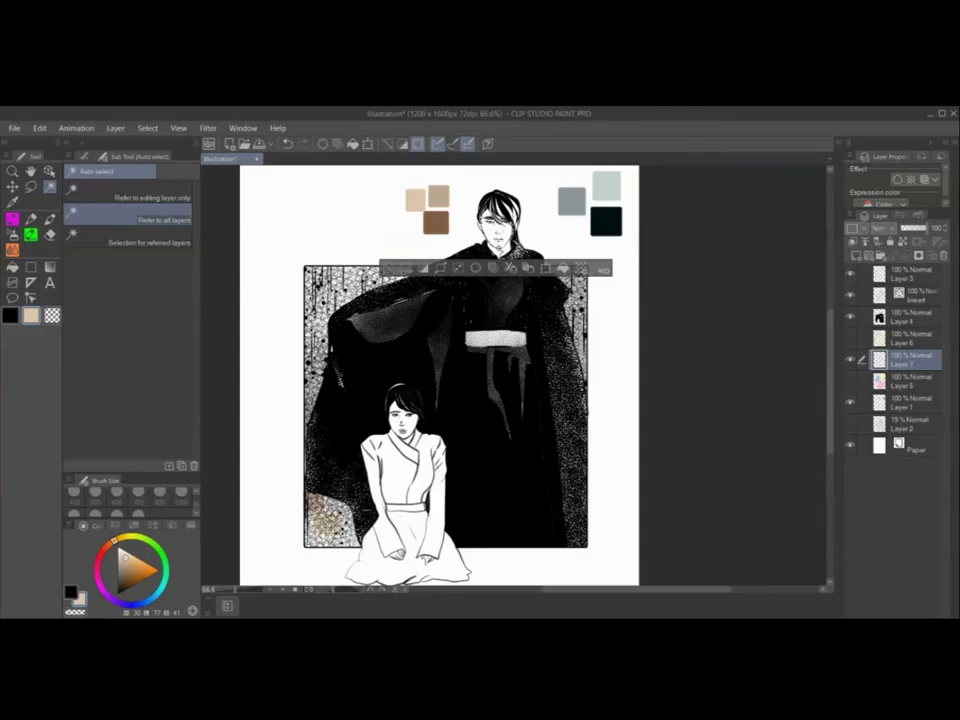
key(ctrl+plus)
key(ctrl+plus)
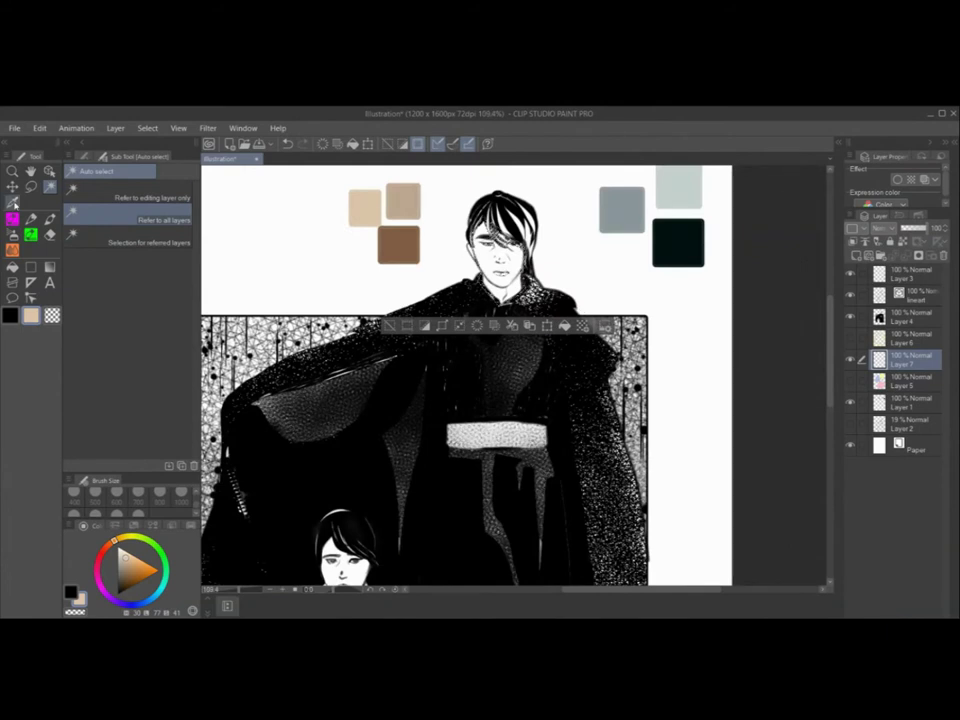
Fill the selected face of the standing figure with the beige skin colour and deselect
click(565, 327)
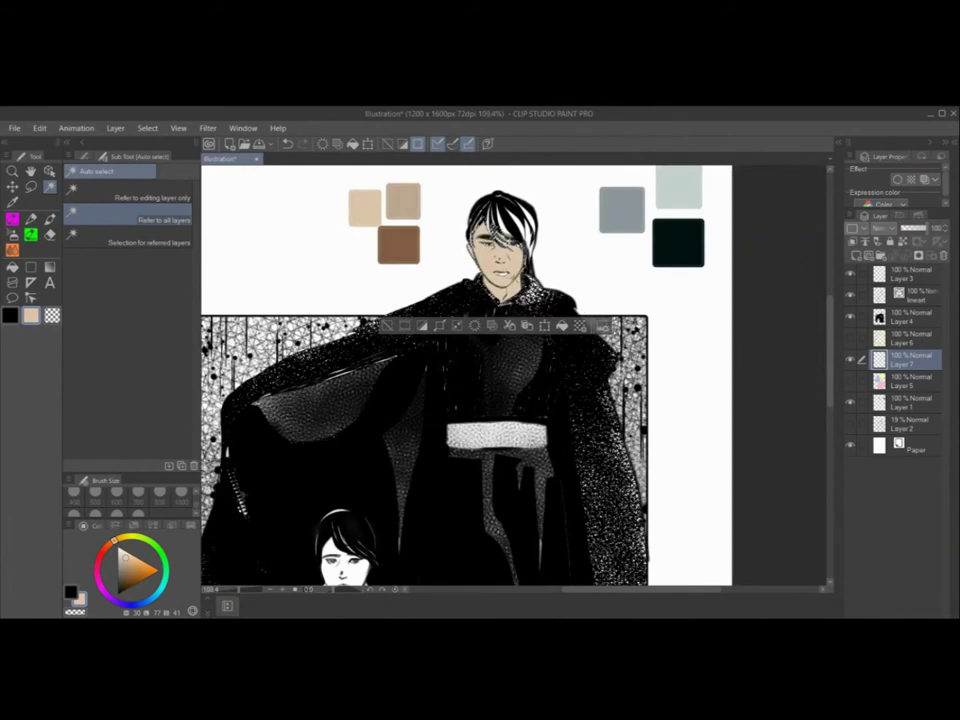
click(388, 326)
scroll(385, 338, down, 1)
Try working white and brown into the standing figure's face with the 三角なじませ blend brush, and undo the strokes
click(31, 218)
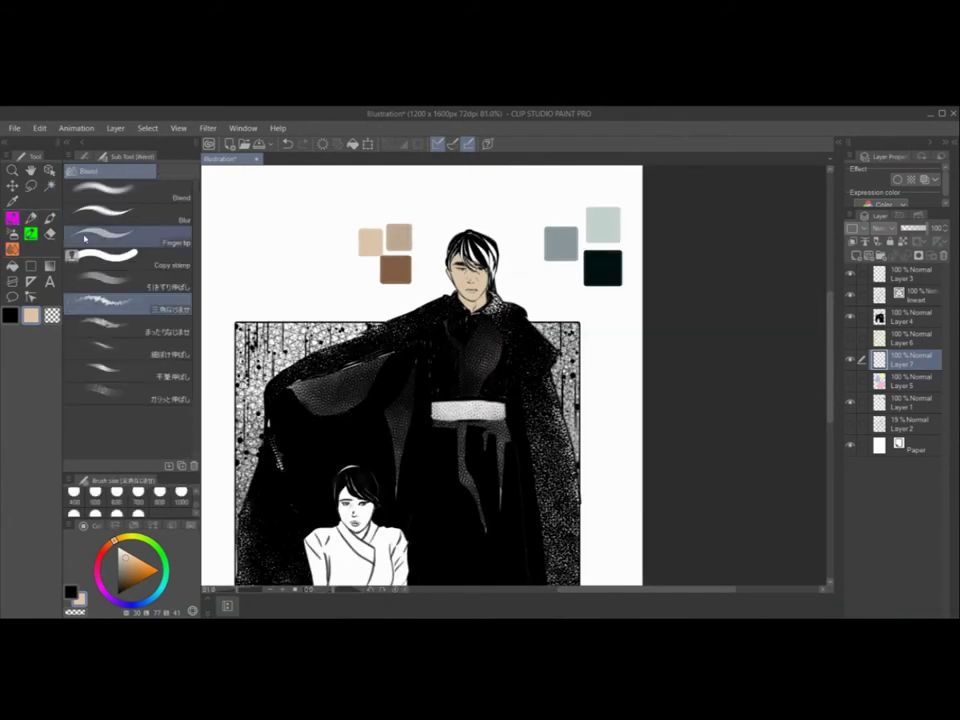
click(50, 186)
click(14, 201)
click(312, 273)
click(13, 249)
scroll(452, 319, up, 5)
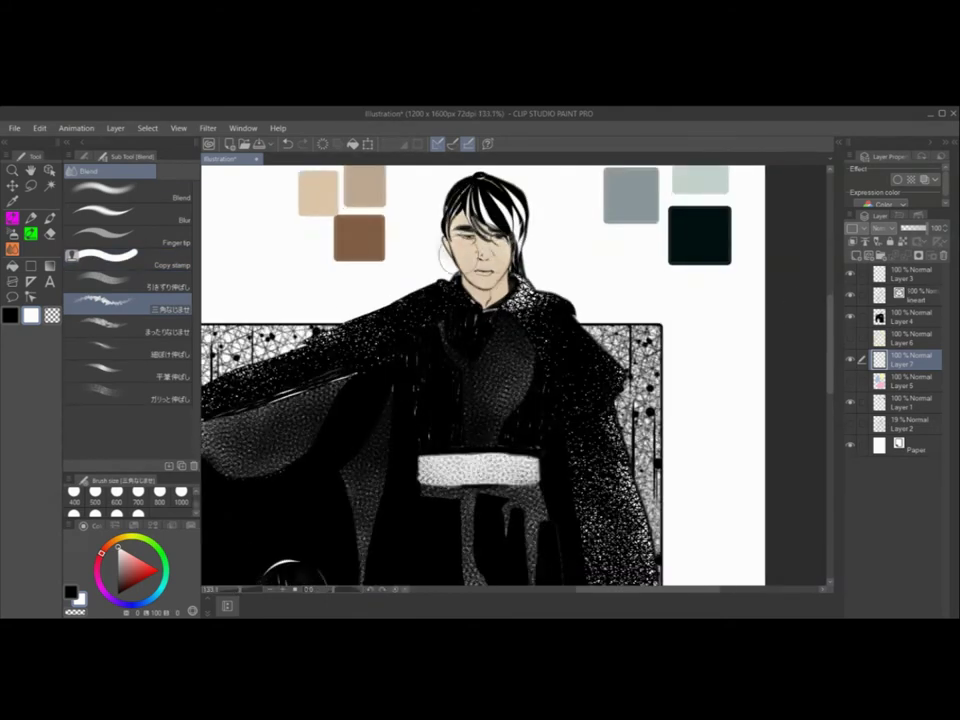
alt+click(372, 225)
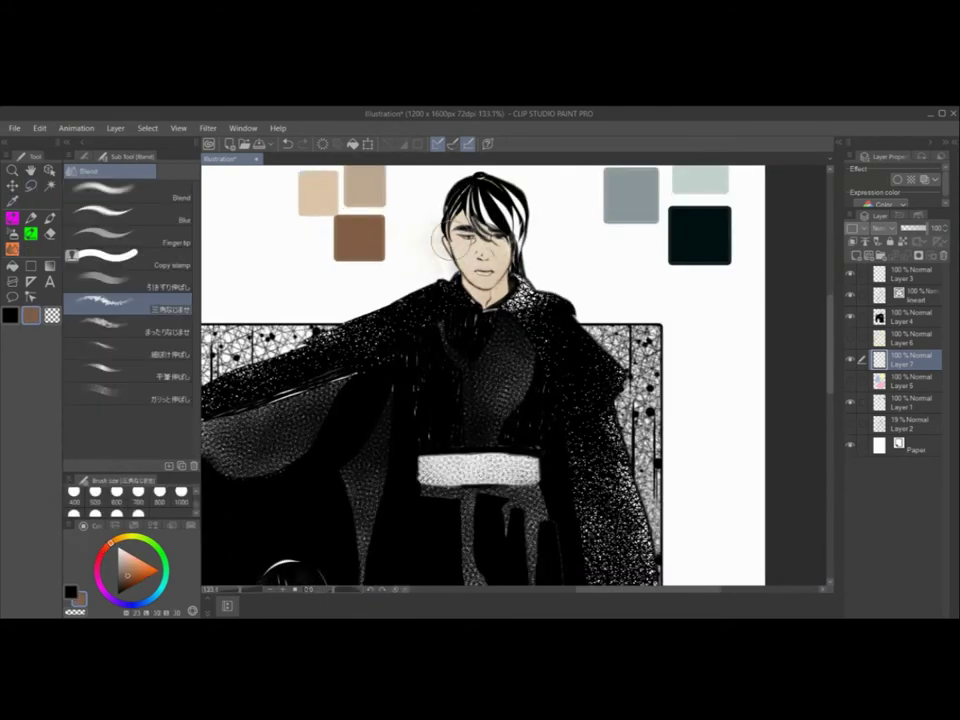
click(287, 144)
click(287, 144)
key(ctrl+d)
Shade the standing figure's face in brown with the Hard airbrush at size 20, blend it with ガリっと伸ばし, and clean up with the Rough eraser
click(13, 234)
click(125, 193)
mouse_move(462, 236)
mouse_down()
mouse_move(498, 242)
mouse_move(486, 300)
mouse_move(490, 284)
mouse_up()
click(287, 144)
scroll(138, 495, up, 3)
click(138, 493)
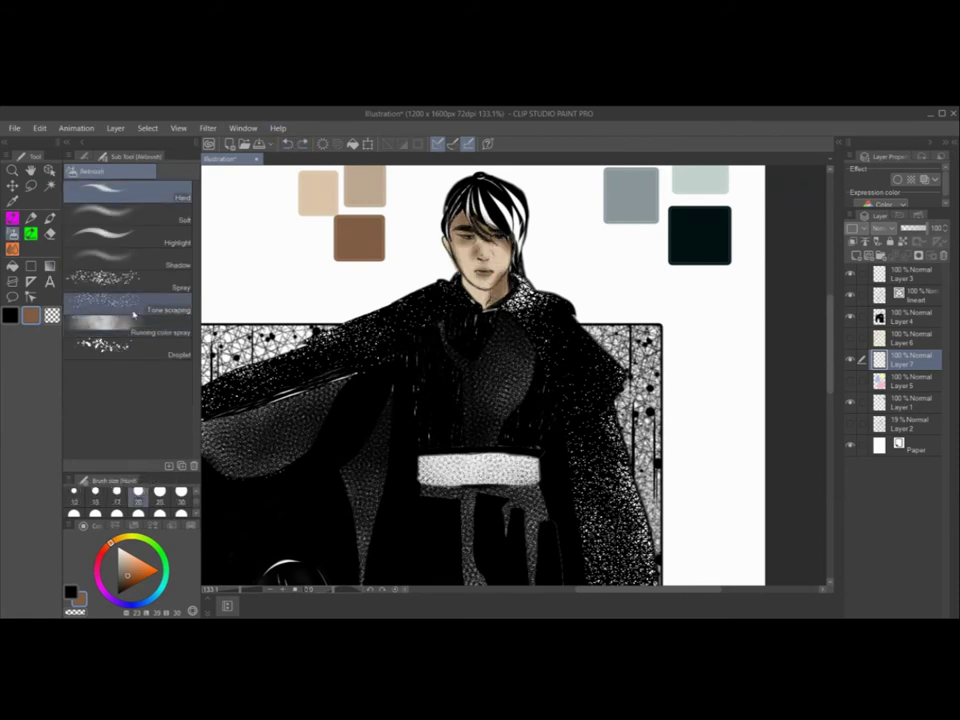
key(j)
click(128, 397)
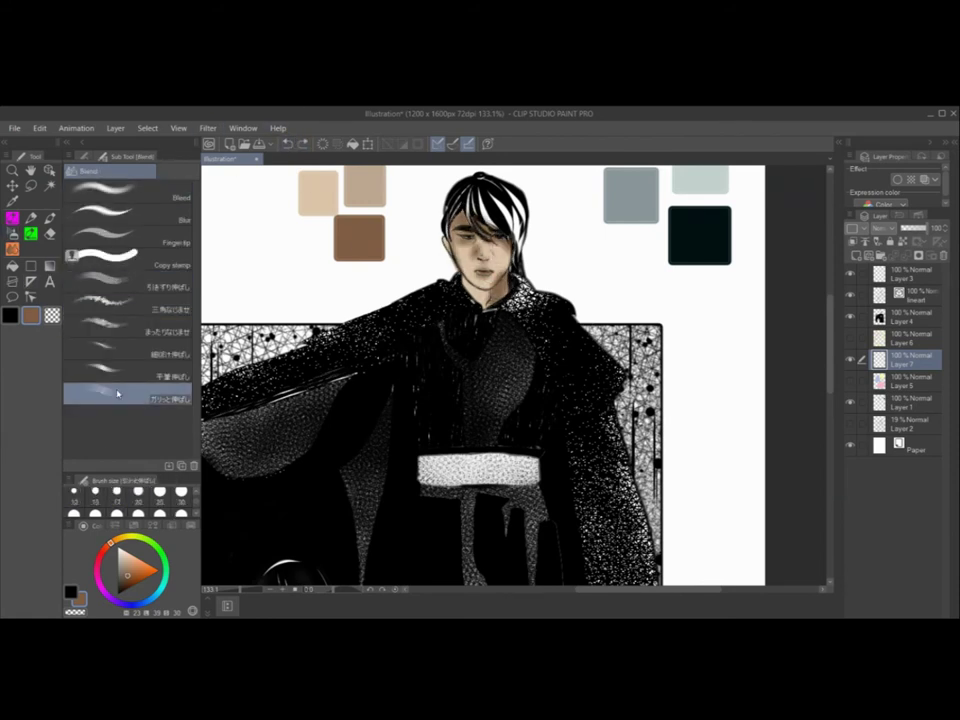
click(50, 234)
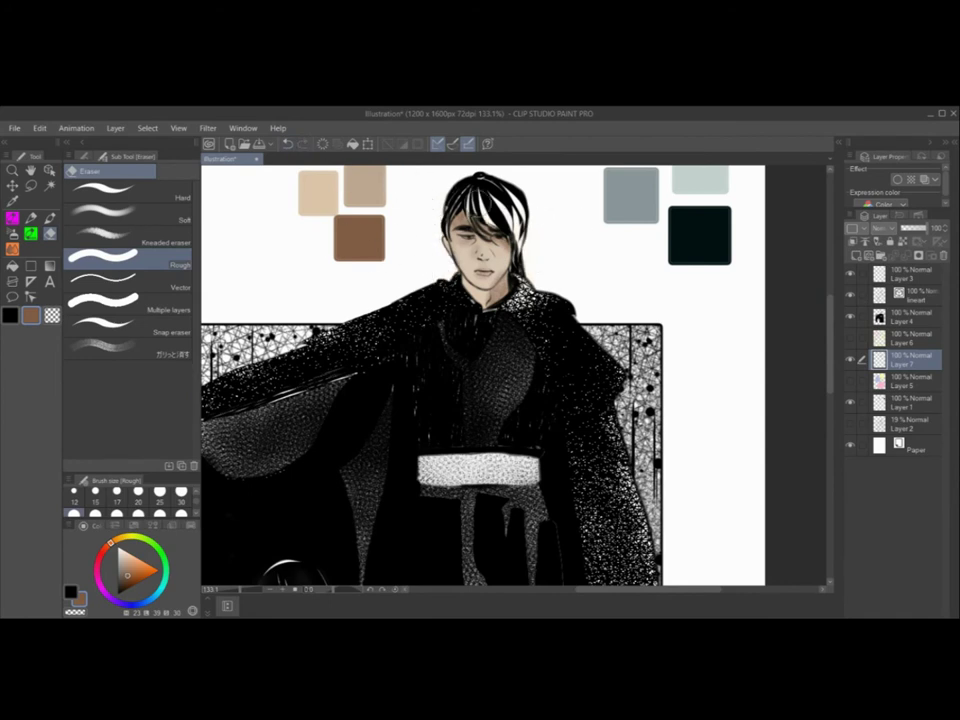
Choose a dark blue, undo a Hard airbrush test on the standing figure's hair, and add a new layer above Layer 7
key(b)
click(130, 605)
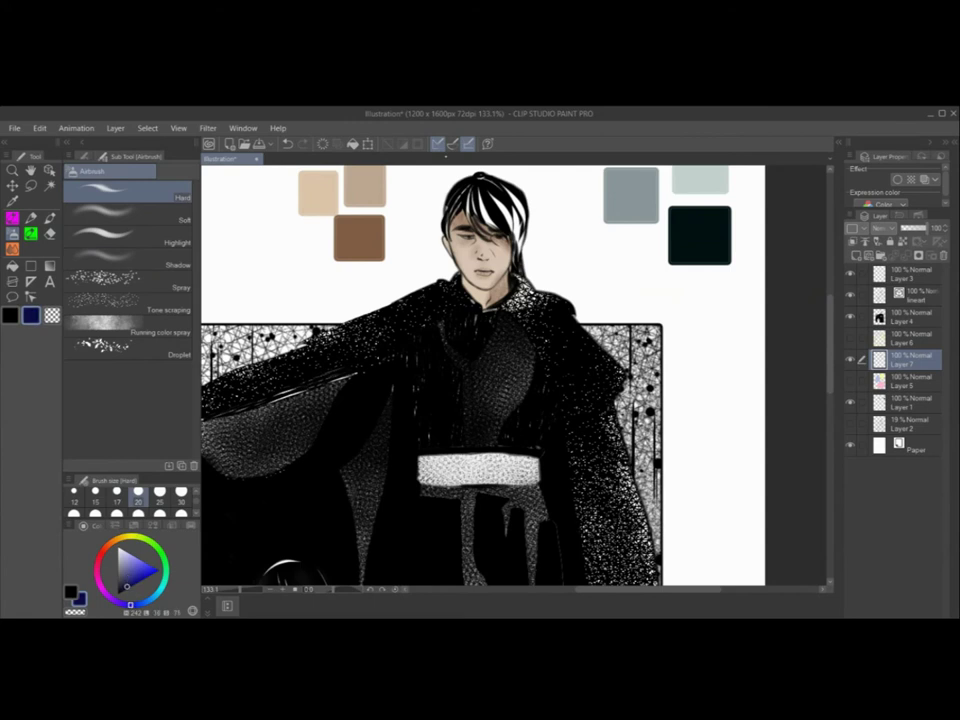
drag(456, 208, 521, 229)
click(288, 145)
click(117, 128)
mouse_move(251, 153)
click(333, 159)
Undo a Darker pencil test stroke and colour the standing figure's hair highlights dark blue with the Mapping pen
key(p)
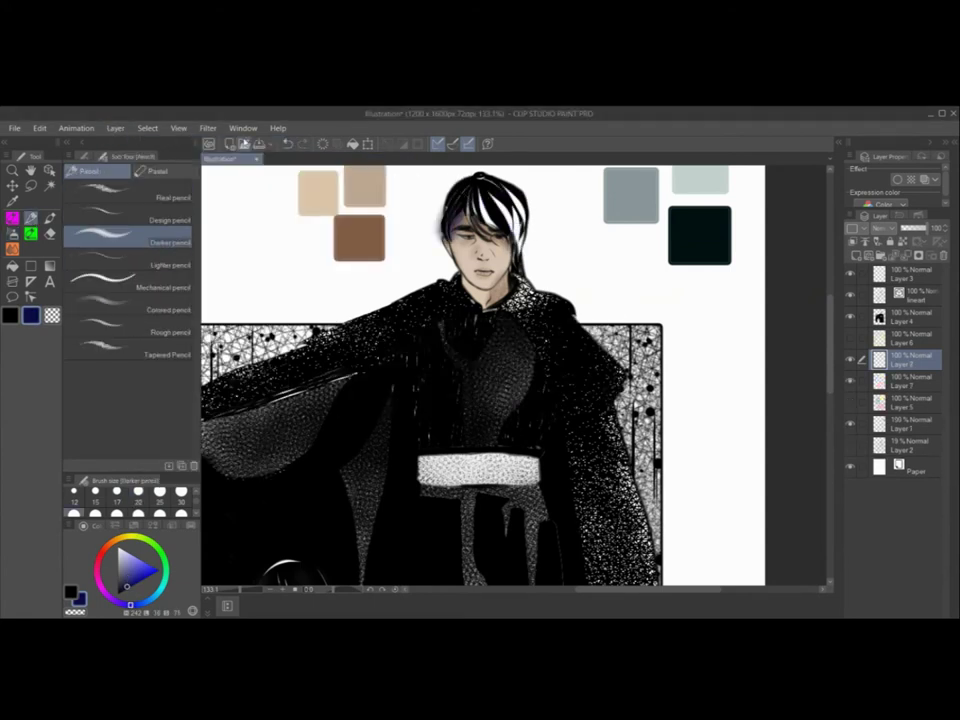
mouse_move(452, 207)
mouse_down()
mouse_move(517, 218)
mouse_move(490, 187)
mouse_up()
click(288, 145)
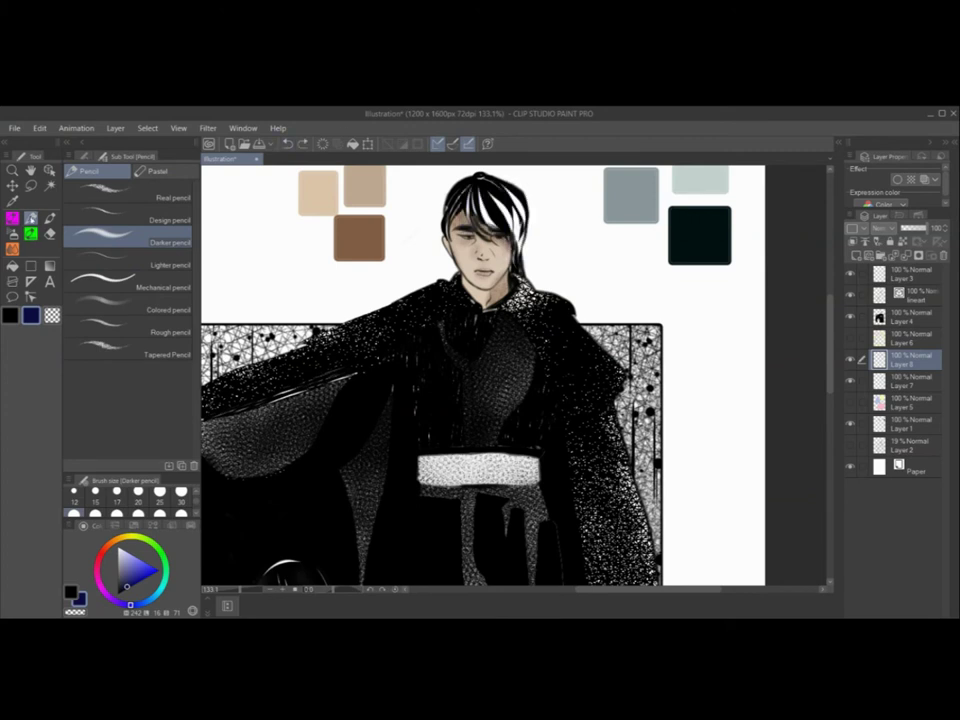
click(13, 218)
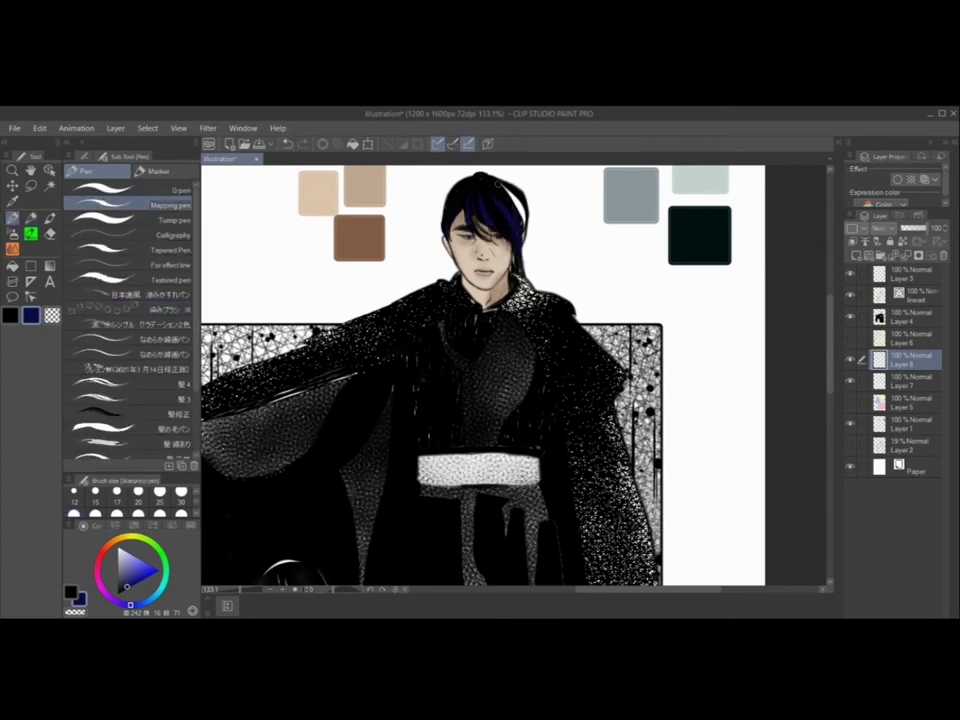
Hide the black fills on Layer 4 and auto-select the kneeling figure's face
scroll(530, 262, down, 7)
drag(831, 330, 855, 396)
click(851, 382)
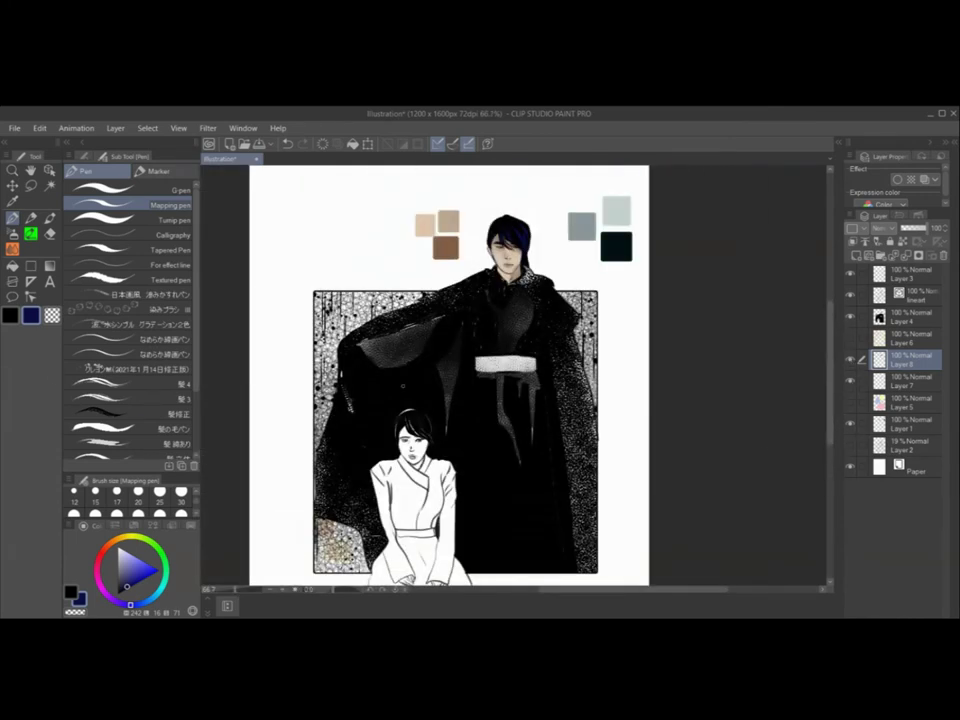
click(851, 317)
click(50, 186)
click(410, 440)
scroll(408, 434, up, 6)
scroll(360, 438, down, 4)
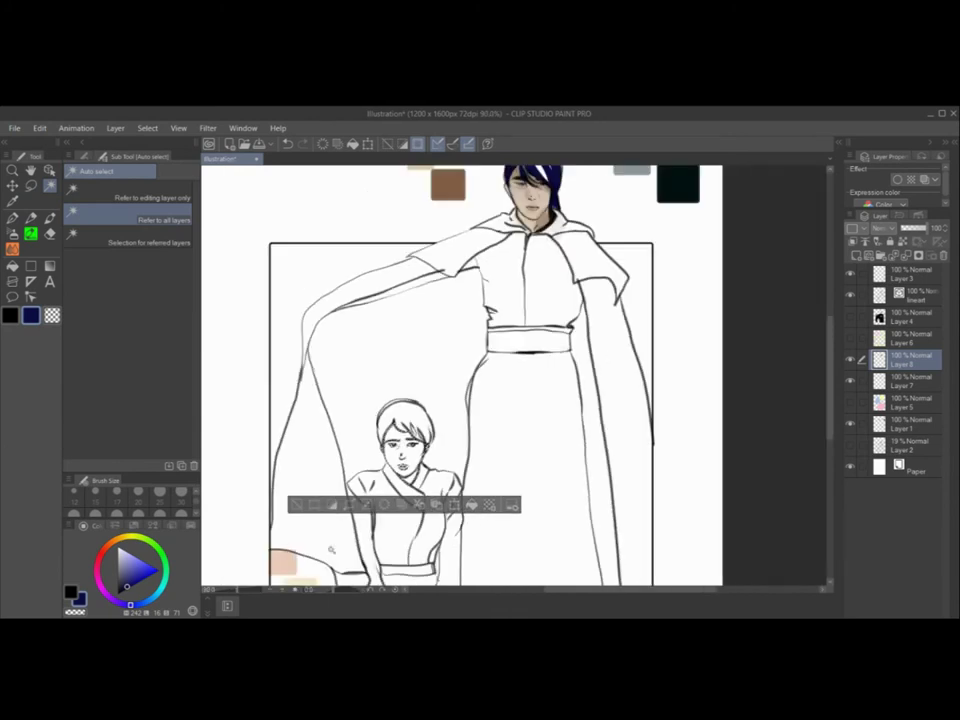
Fill the kneeling figure's face with the sampled cream swatch, tint it with the peach swatch using the Hard airbrush, and deselect
click(12, 201)
click(310, 582)
click(472, 505)
click(291, 562)
click(13, 234)
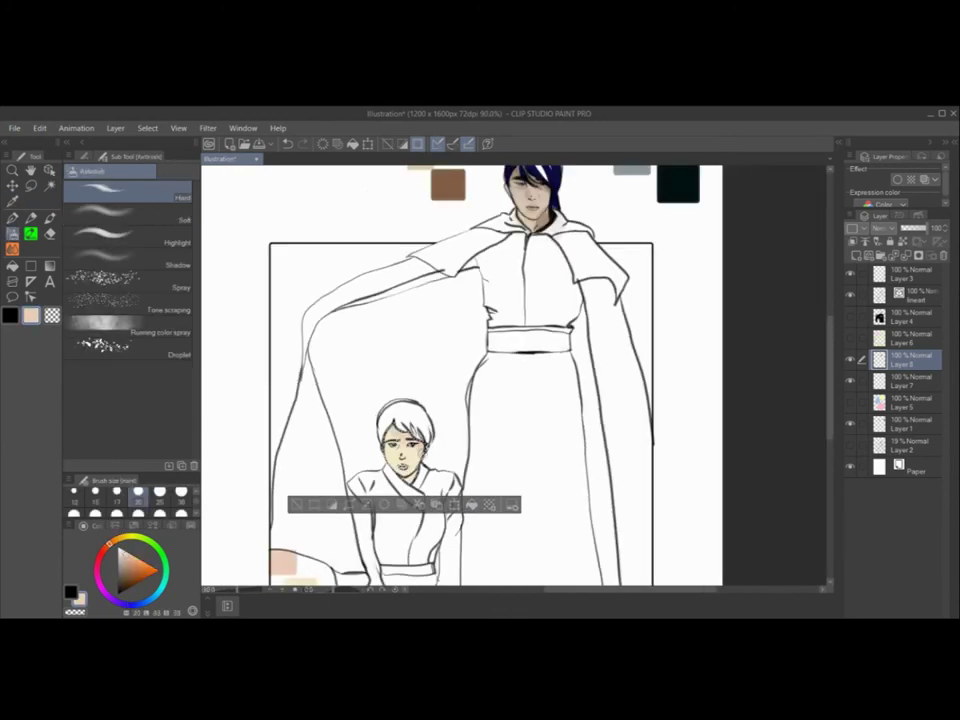
key(ctrl+d)
Colour the kneeling figure's lips red with the Darker pencil at size 3, and show the black fills on Layer 4 again
key(p)
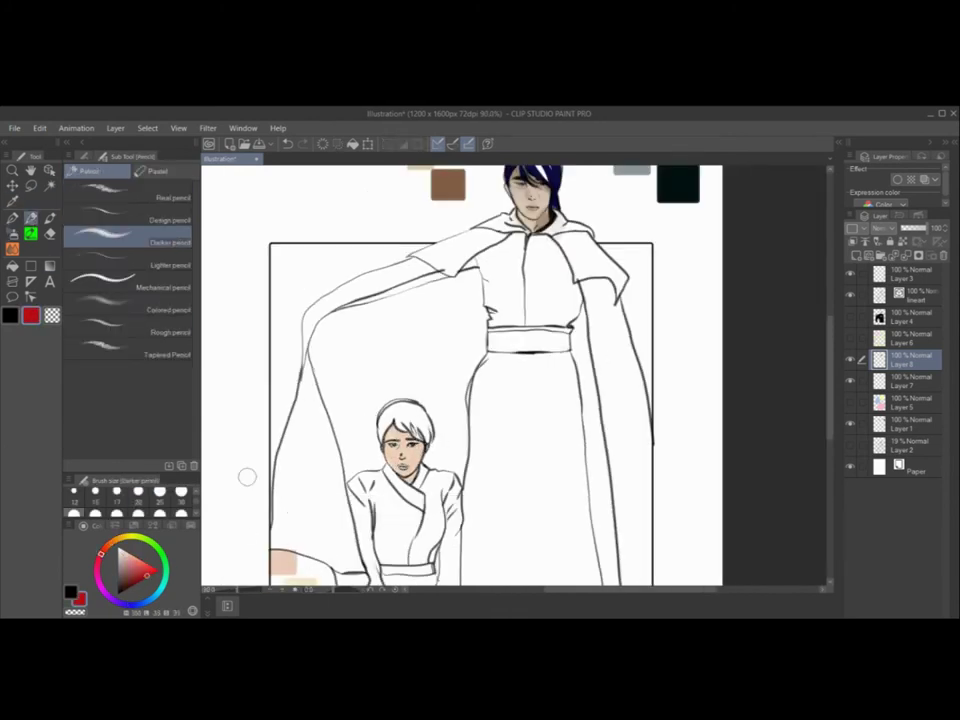
scroll(171, 502, up, 2)
click(181, 498)
scroll(284, 478, up, 3)
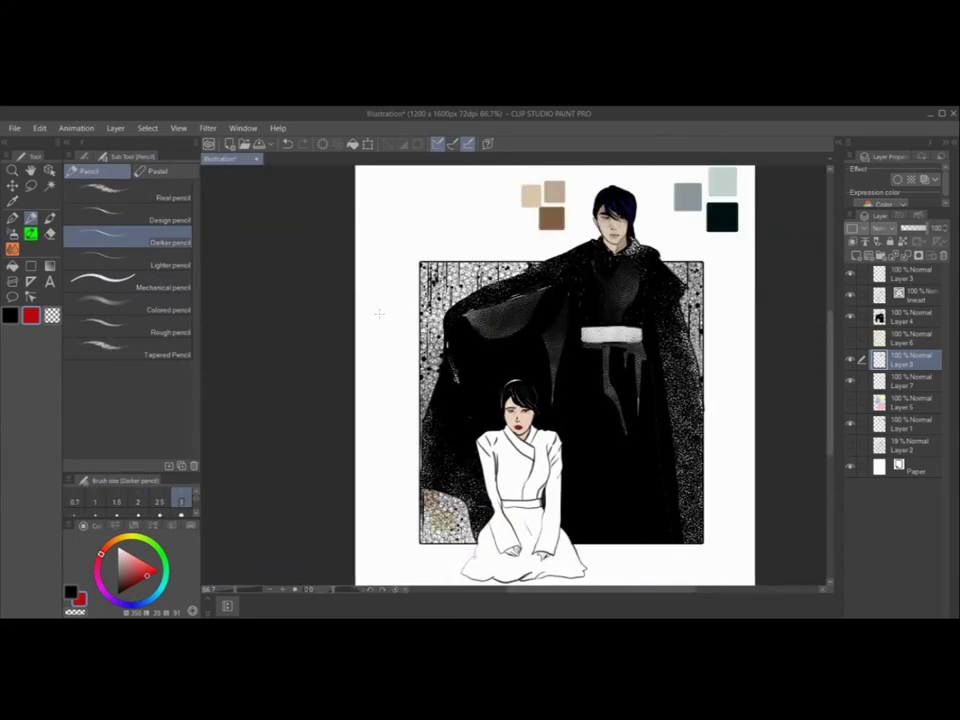
Sample the peach skin colour, auto-select both hands of the kneeling figure, fill them and deselect
click(14, 202)
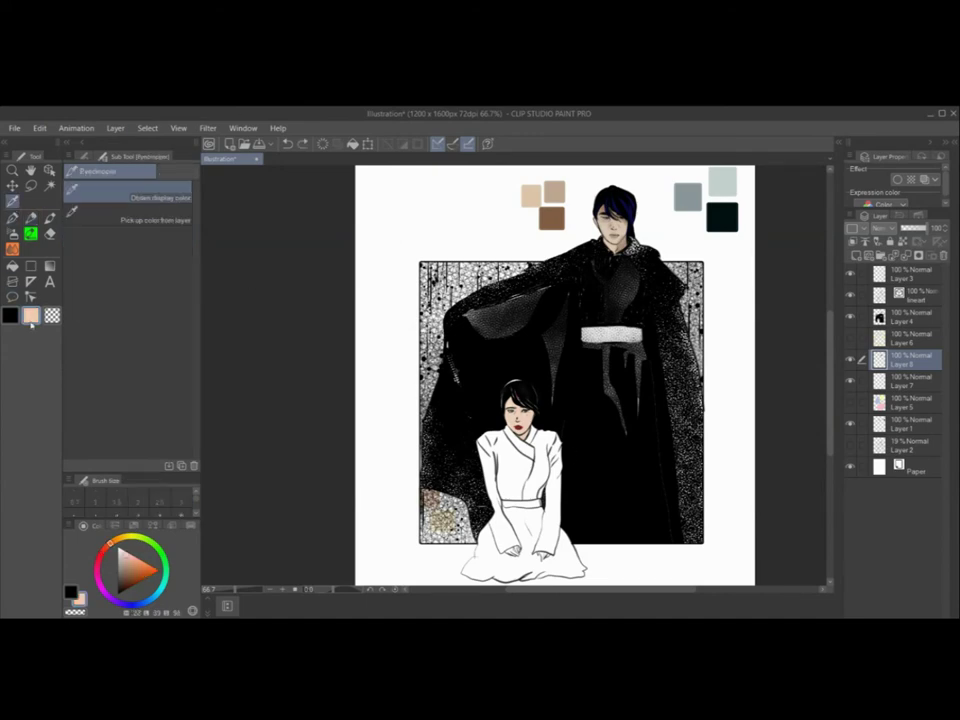
click(50, 186)
click(512, 552)
scroll(528, 558, up, 5)
shift+click(550, 552)
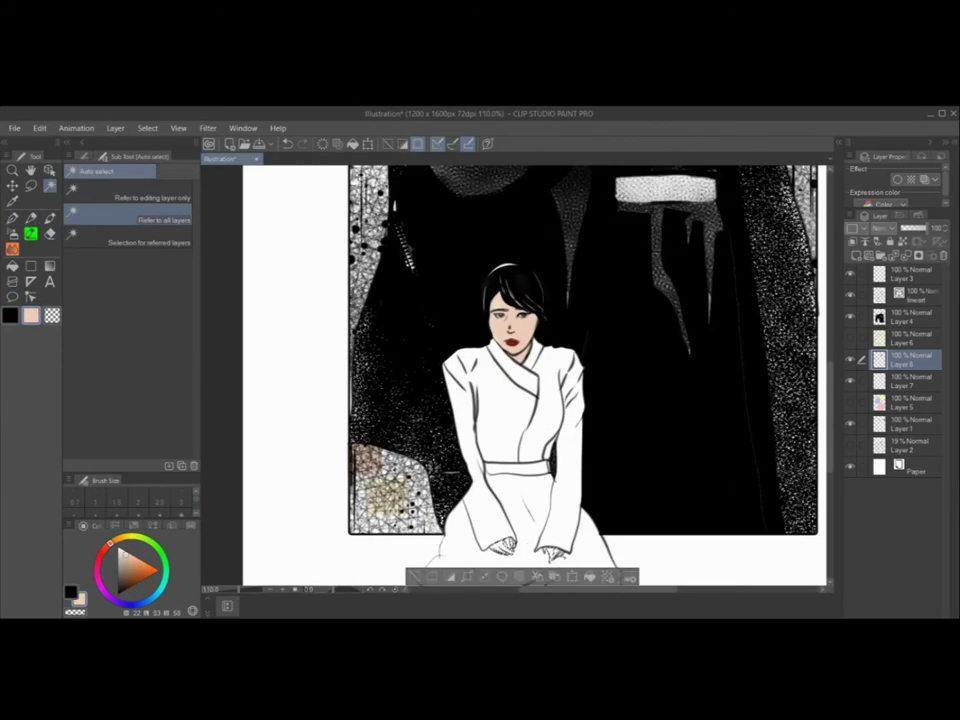
click(593, 577)
key(p)
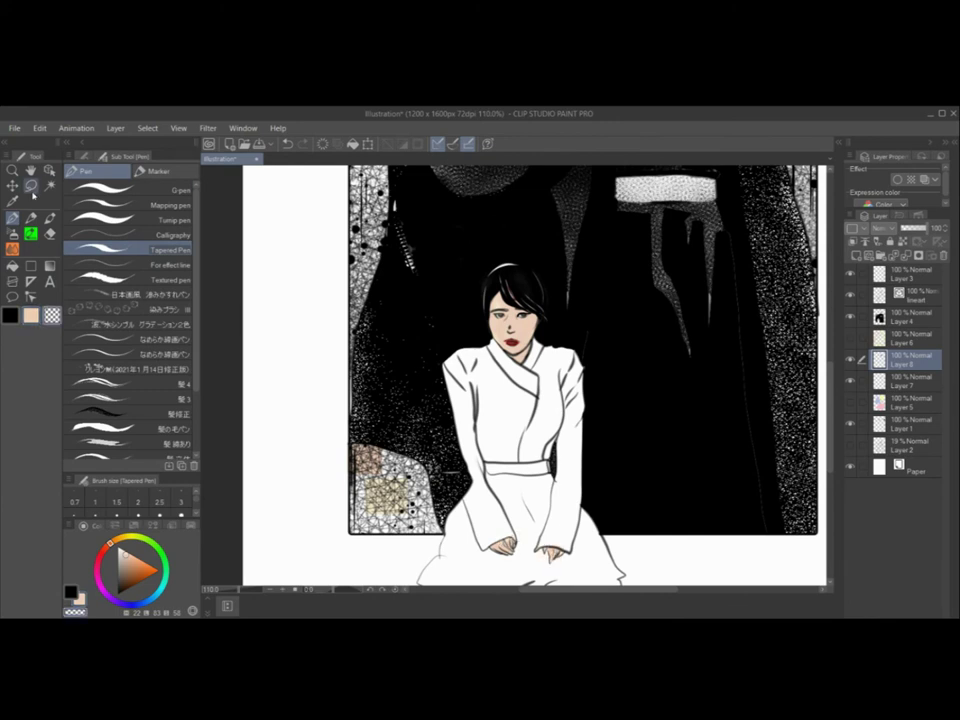
Hide Layer 4, auto-select the kneeling figure's face and shade it in brown with the Hard airbrush
key(b)
key(b)
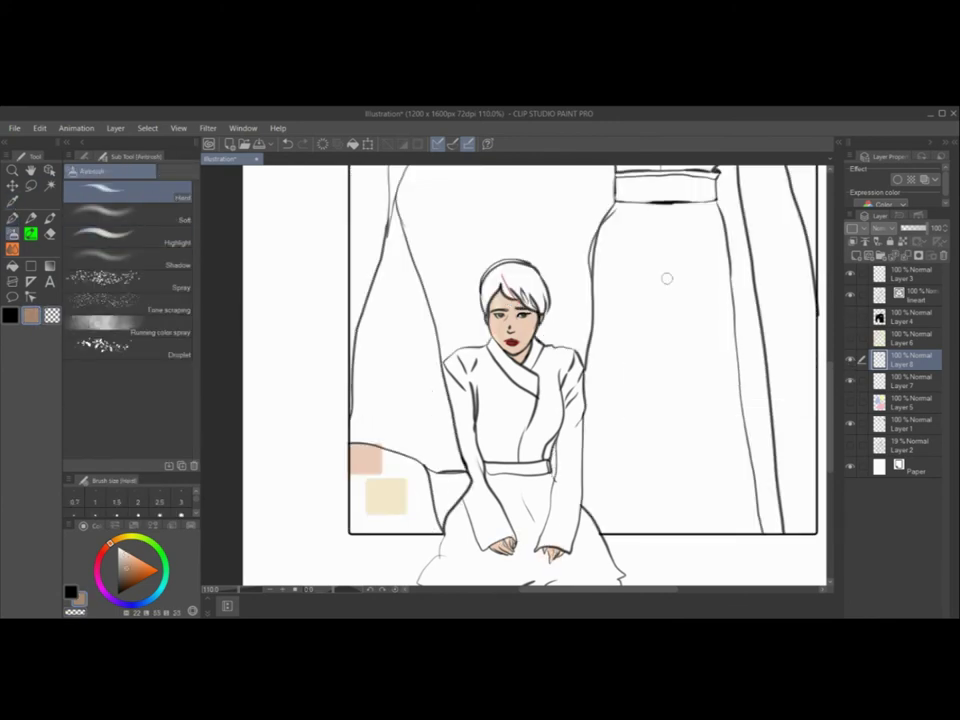
click(50, 186)
click(527, 331)
key(b)
mouse_move(511, 352)
mouse_down()
mouse_move(527, 354)
mouse_move(534, 318)
mouse_up()
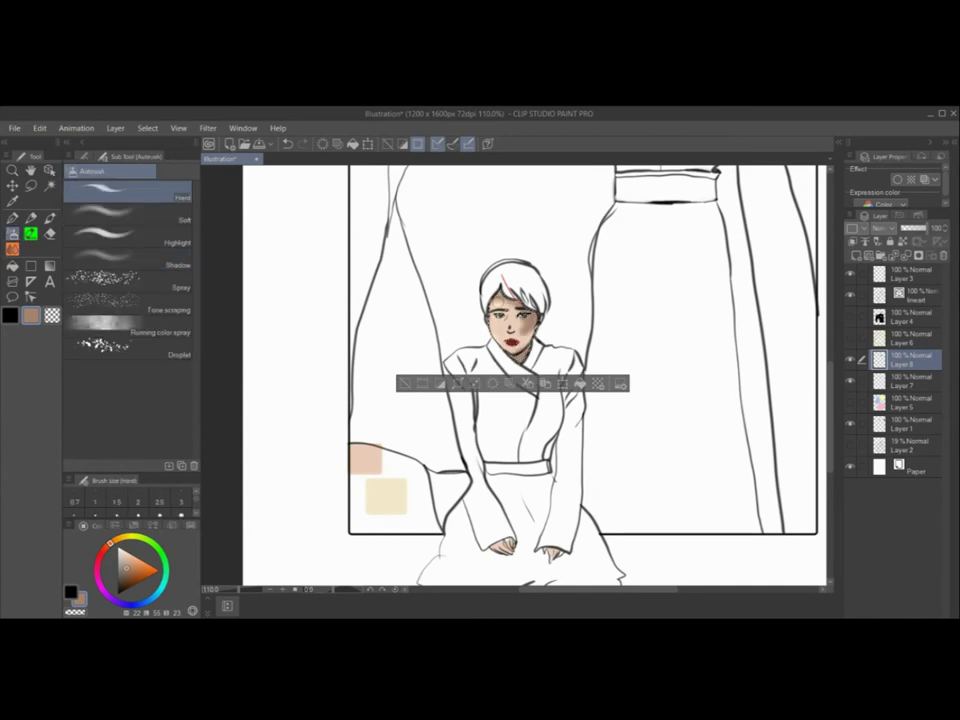
Blend the kneeling figure's face shading with the 引きずり伸ばし brush, deselect, and clean up with the Rough eraser
key(j)
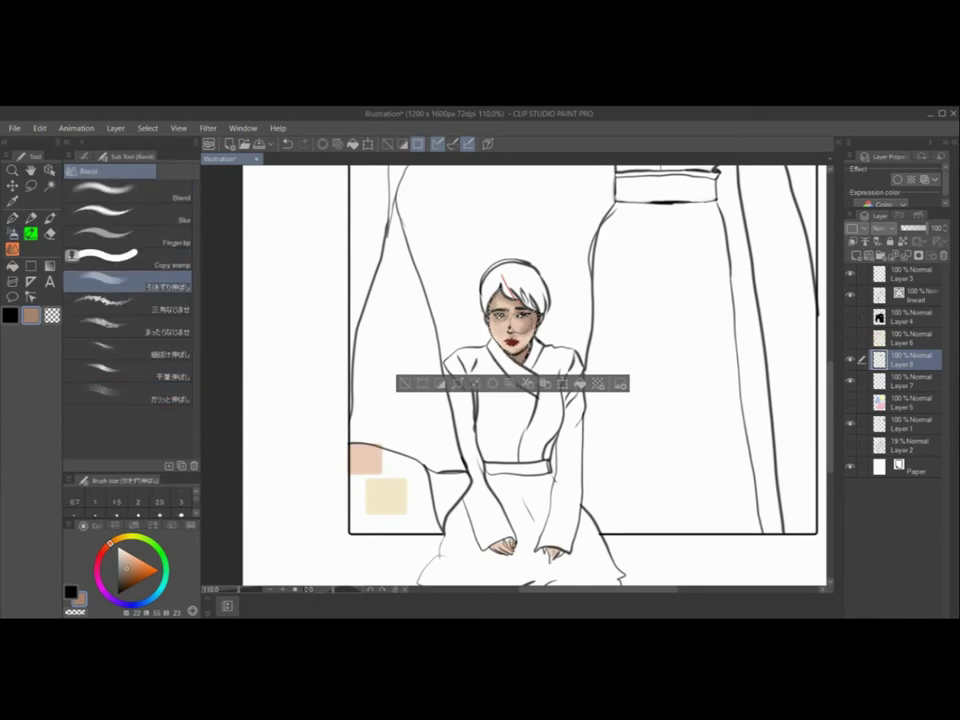
key(ctrl+d)
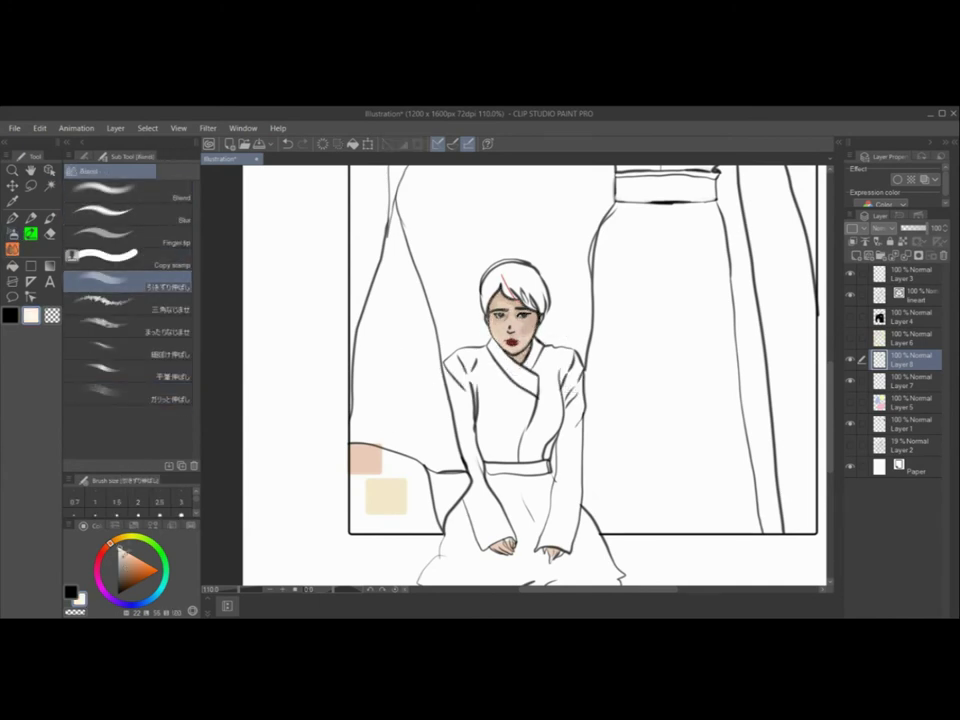
drag(499, 332, 510, 364)
key(e)
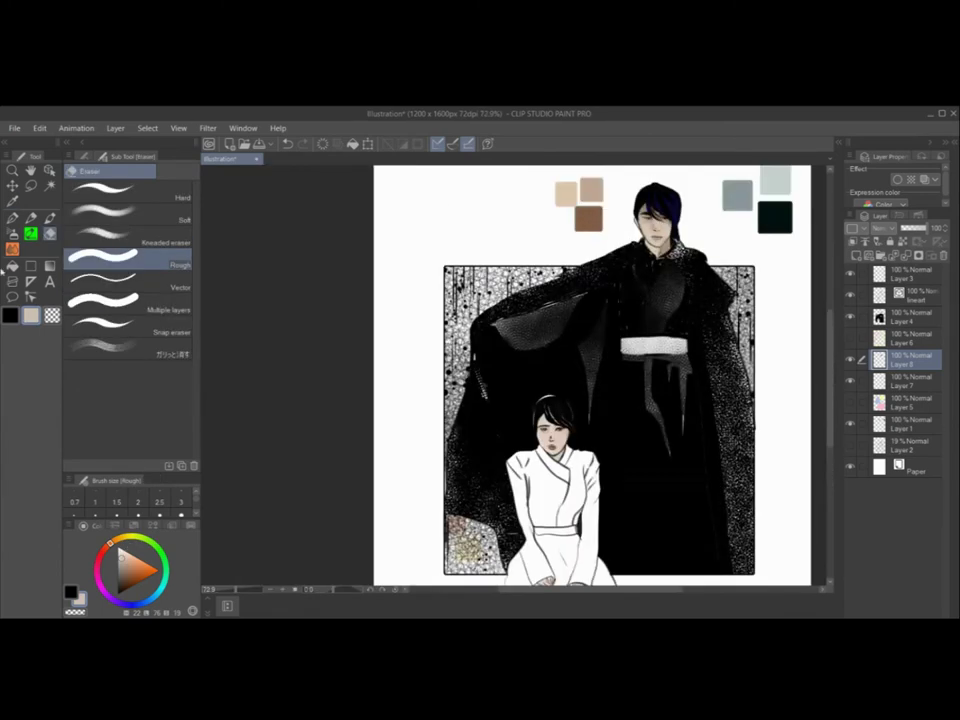
Colour the kneeling figure's hair highlight dark blue with the Tapered Pen and hide the colour swatches on Layer 1
key(p)
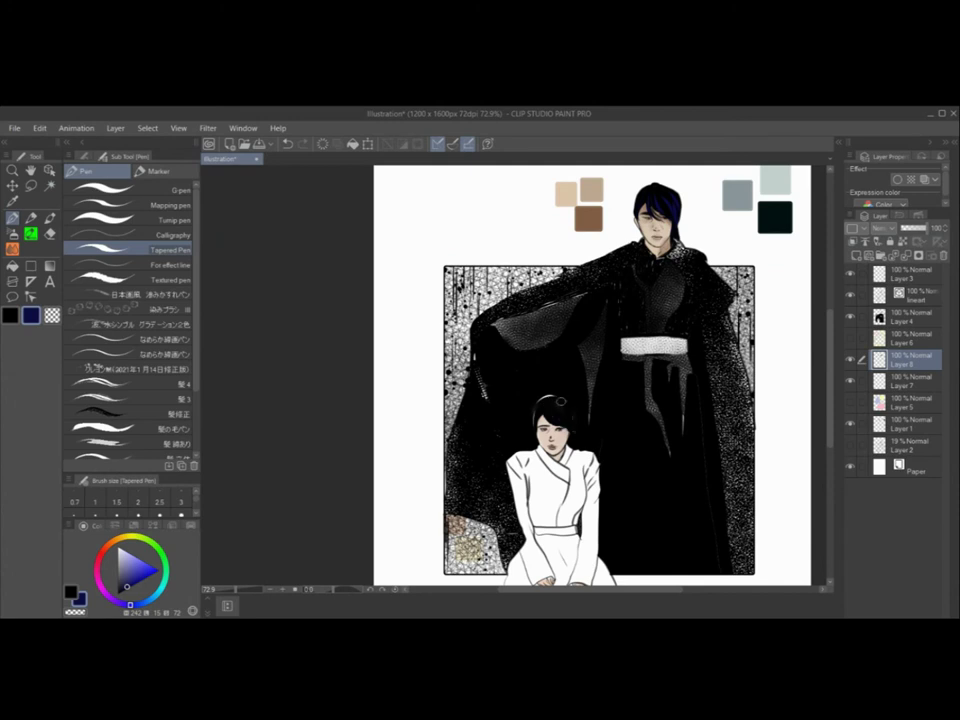
scroll(610, 390, down, 5)
click(850, 402)
click(850, 402)
click(850, 424)
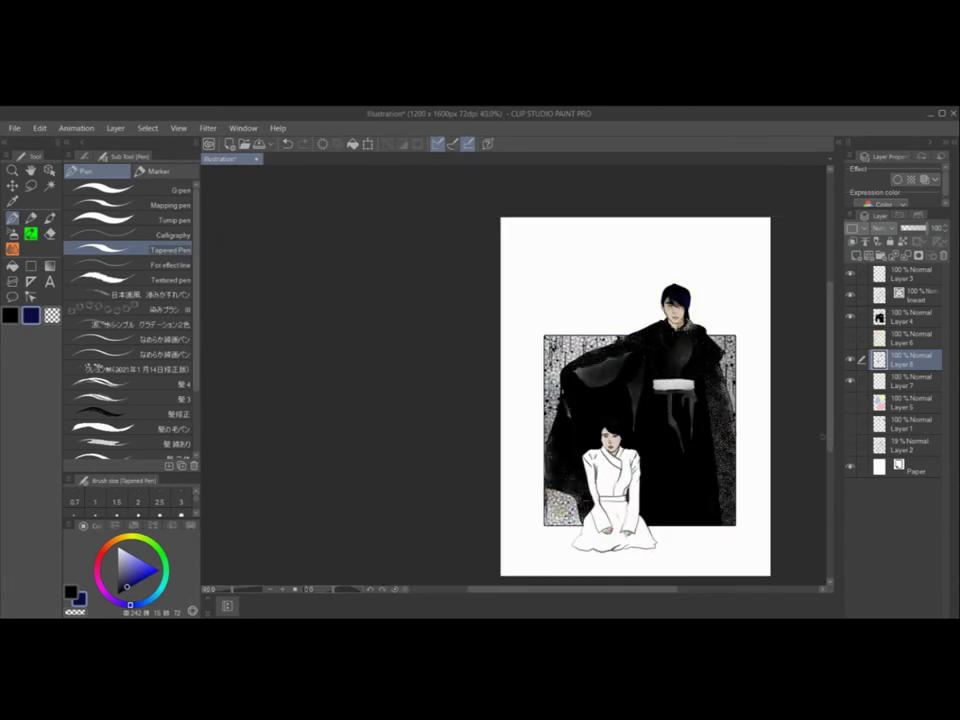
Add a new layer above Layer 8 and choose a lavender drawing colour
click(116, 129)
click(150, 145)
click(589, 347)
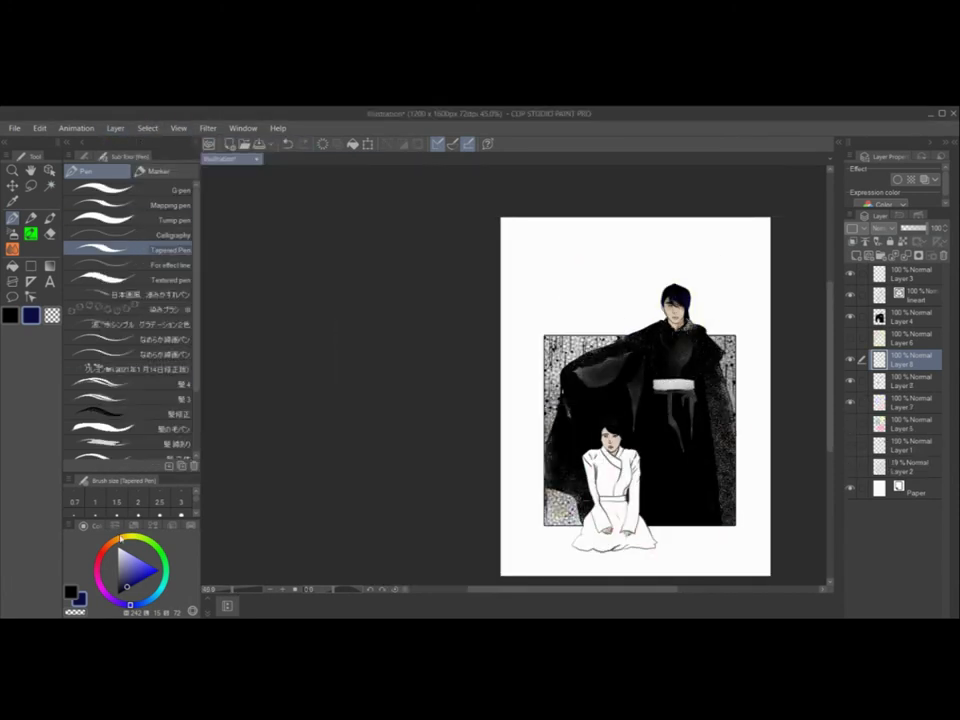
click(119, 566)
click(115, 602)
Look through the blend brushes, try a lavender Running color spray stroke across the canvas, and undo it
click(12, 248)
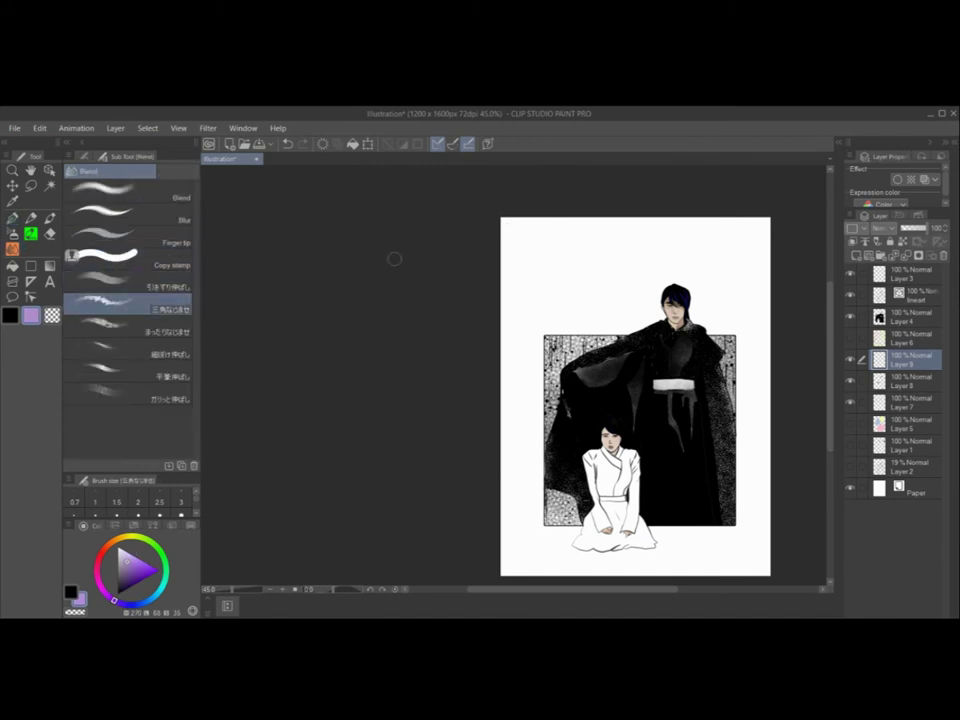
click(127, 349)
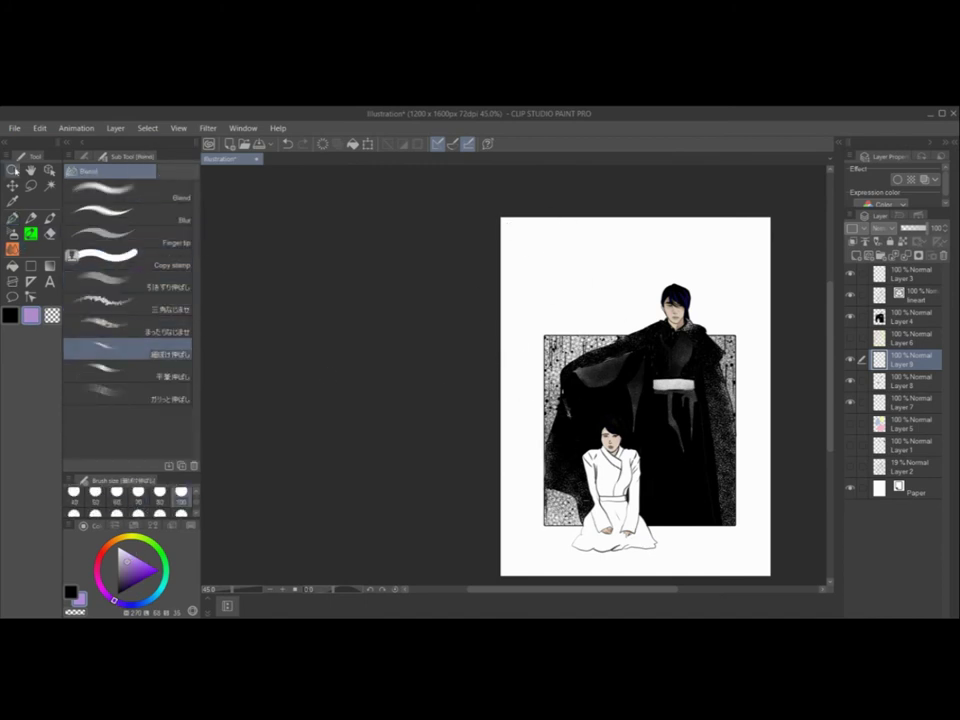
click(12, 234)
click(127, 348)
click(127, 326)
mouse_move(506, 283)
mouse_down()
mouse_move(548, 303)
mouse_move(636, 528)
mouse_move(700, 545)
mouse_up()
key(ctrl+z)
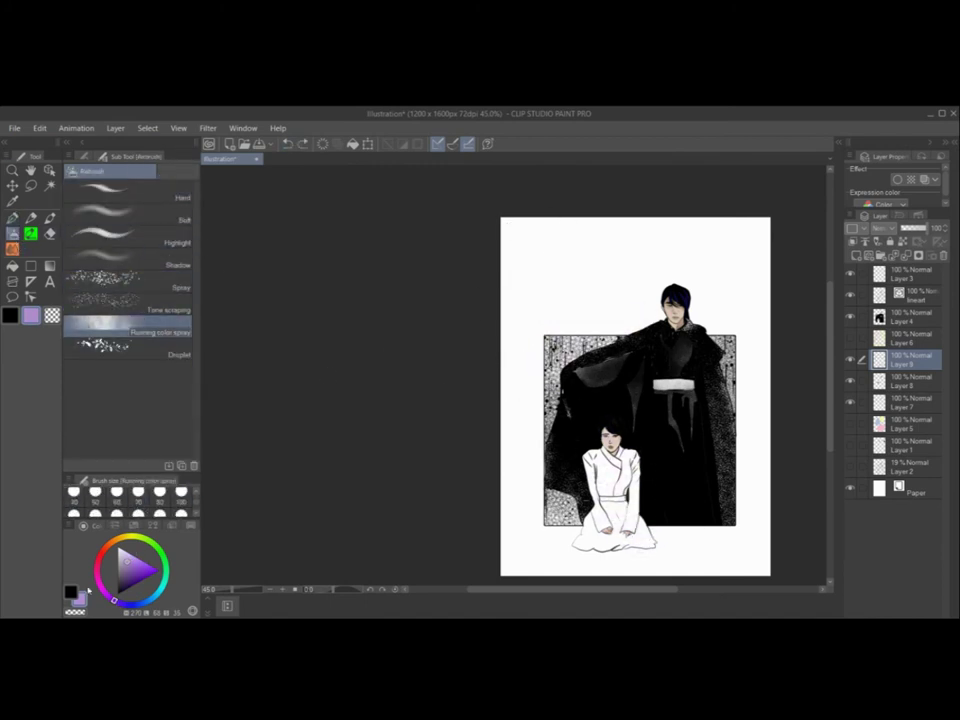
Try covering the canvas with pale lavender using Running color spray at size 2000, and undo the strokes
click(123, 554)
drag(196, 497, 197, 513)
click(138, 500)
click(630, 442)
drag(630, 442, 724, 347)
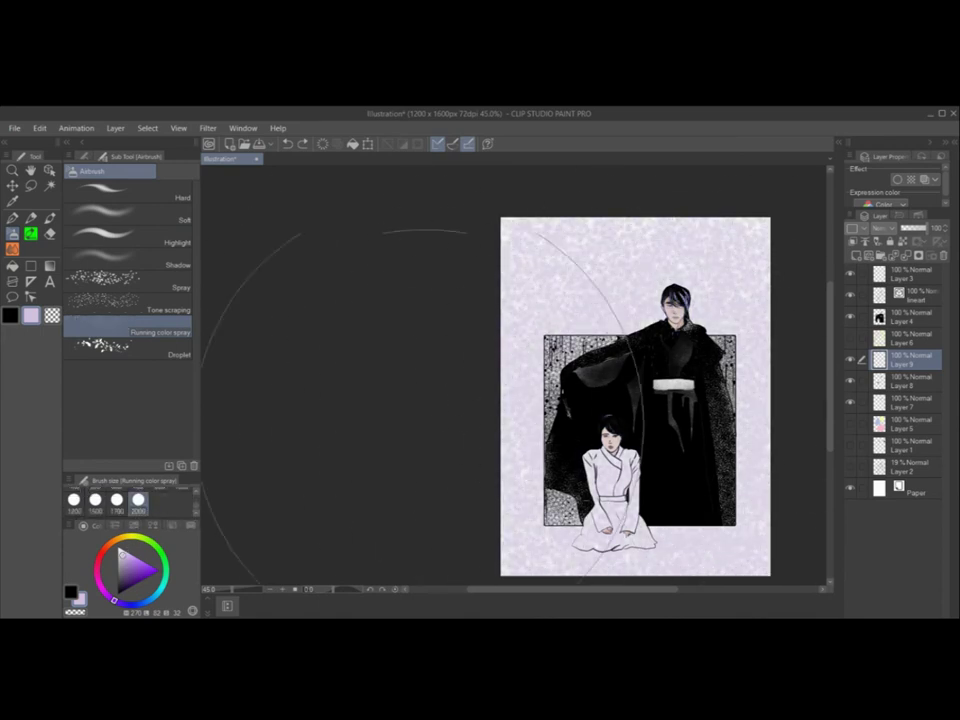
drag(924, 364, 920, 455)
key(ctrl+z)
key(ctrl+z)
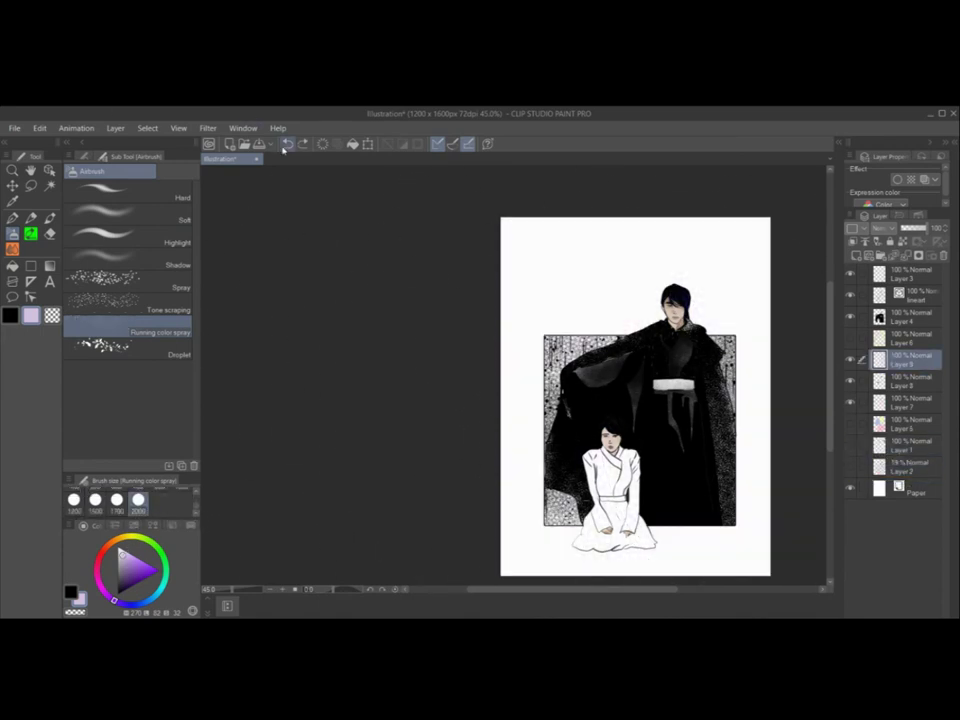
Sample the tan skin swatch, try a Running color spray stroke on the kneeling figure's face, and undo it
click(128, 345)
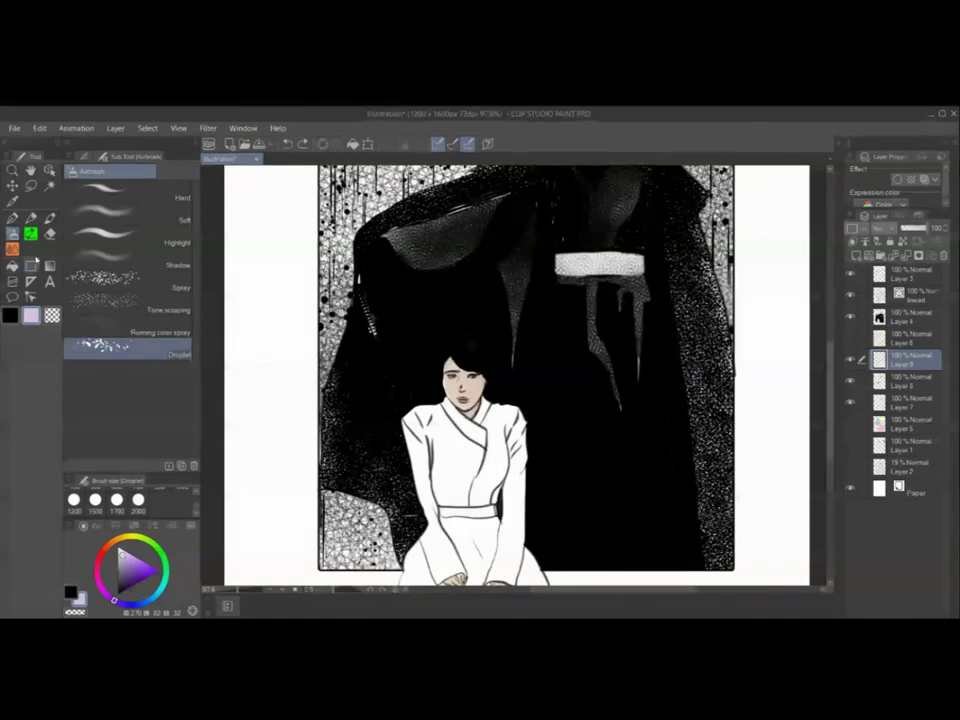
key(j)
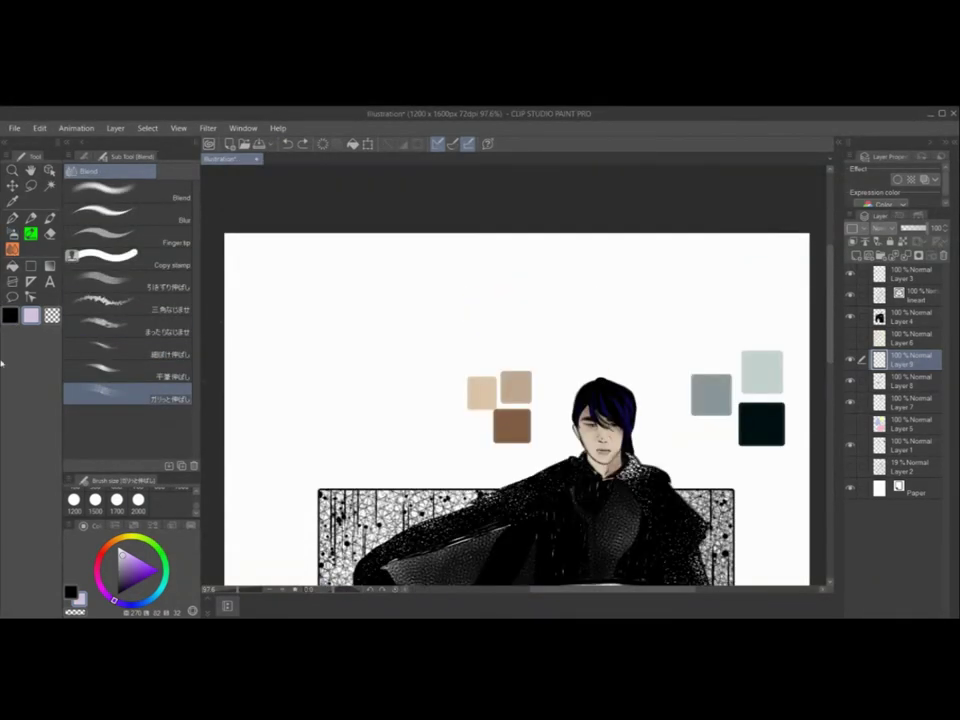
key(i)
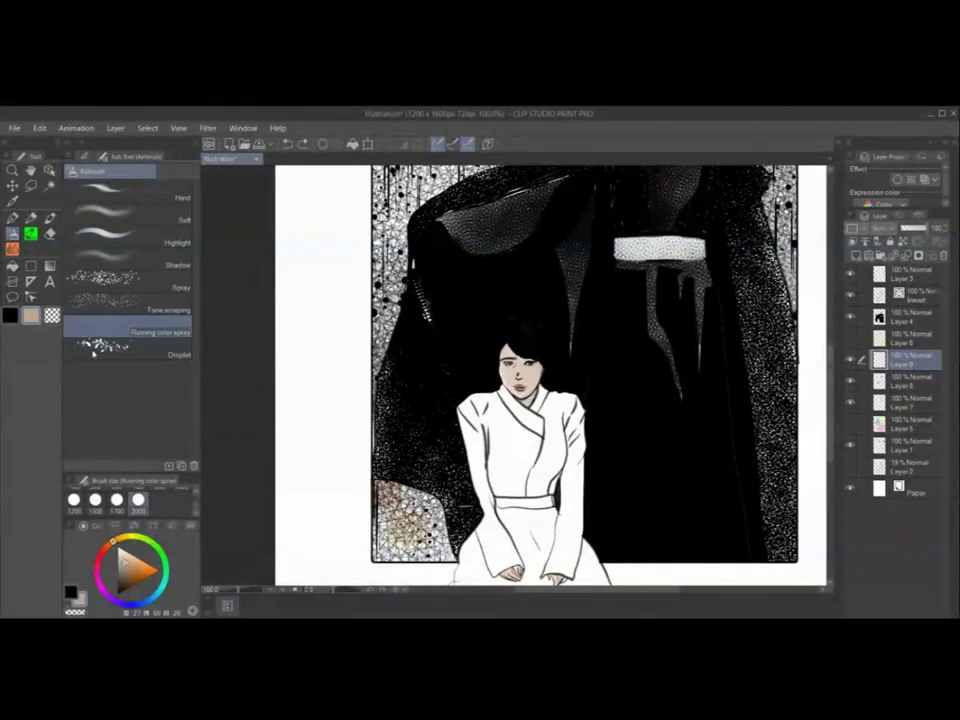
scroll(117, 500, up, 4)
click(117, 500)
mouse_move(509, 355)
mouse_down()
mouse_move(531, 386)
mouse_move(511, 386)
mouse_up()
click(288, 145)
scroll(181, 500, up, 1)
click(181, 500)
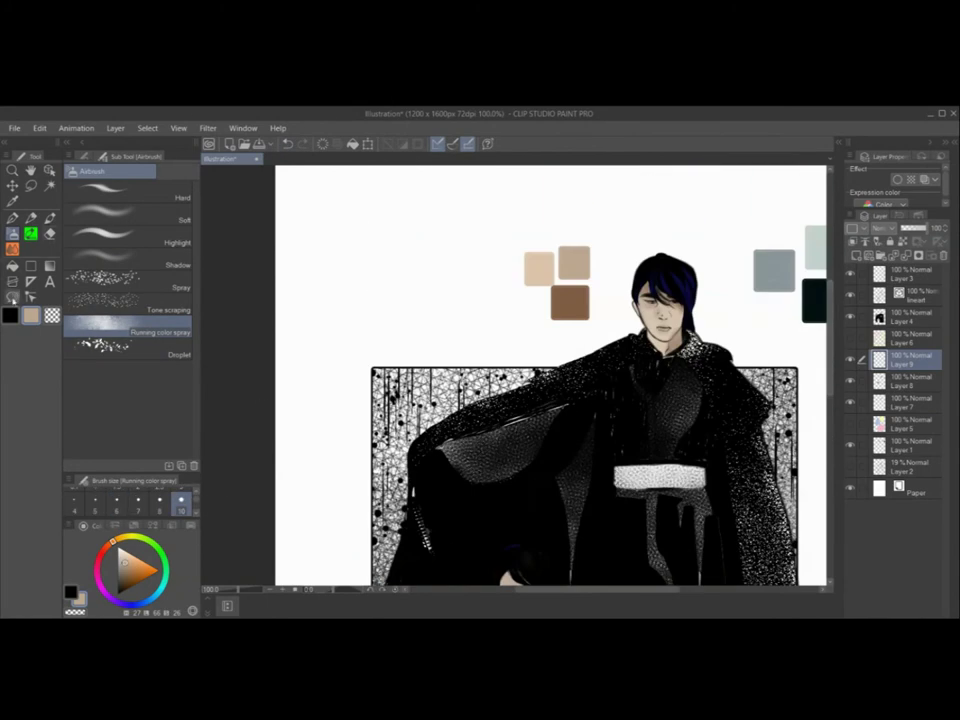
Sample the brown skin swatch and shade the kneeling figure's face and neck with Running color spray at size 5
key(i)
click(12, 233)
click(95, 500)
scroll(550, 430, down, 3)
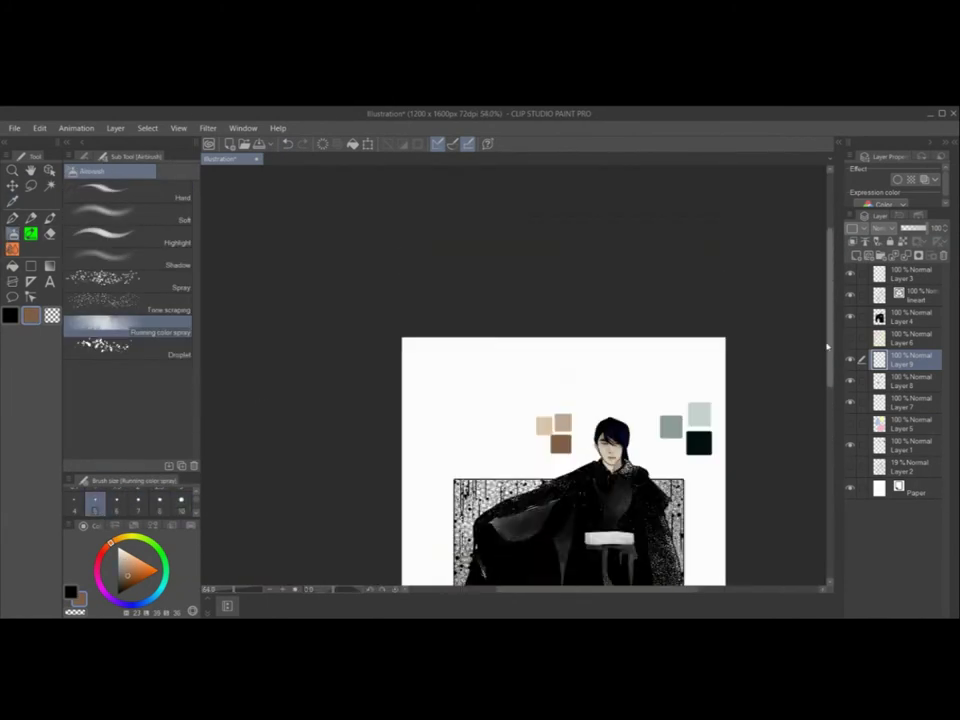
scroll(590, 430, up, 3)
mouse_move(497, 304)
mouse_down()
mouse_move(524, 315)
mouse_move(519, 328)
mouse_up()
drag(507, 340, 525, 348)
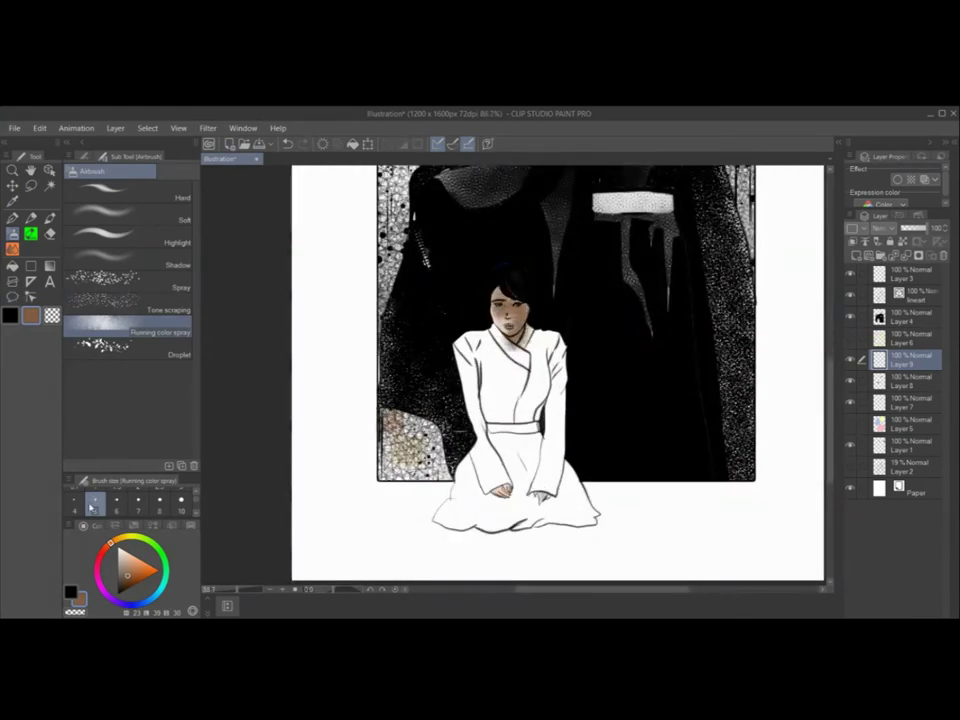
Refine the kneeling figure's face shading with lighter orange-brown and pale skin tones, reducing the Running color spray to size 2.5
click(74, 501)
click(124, 561)
drag(499, 309, 514, 316)
click(136, 574)
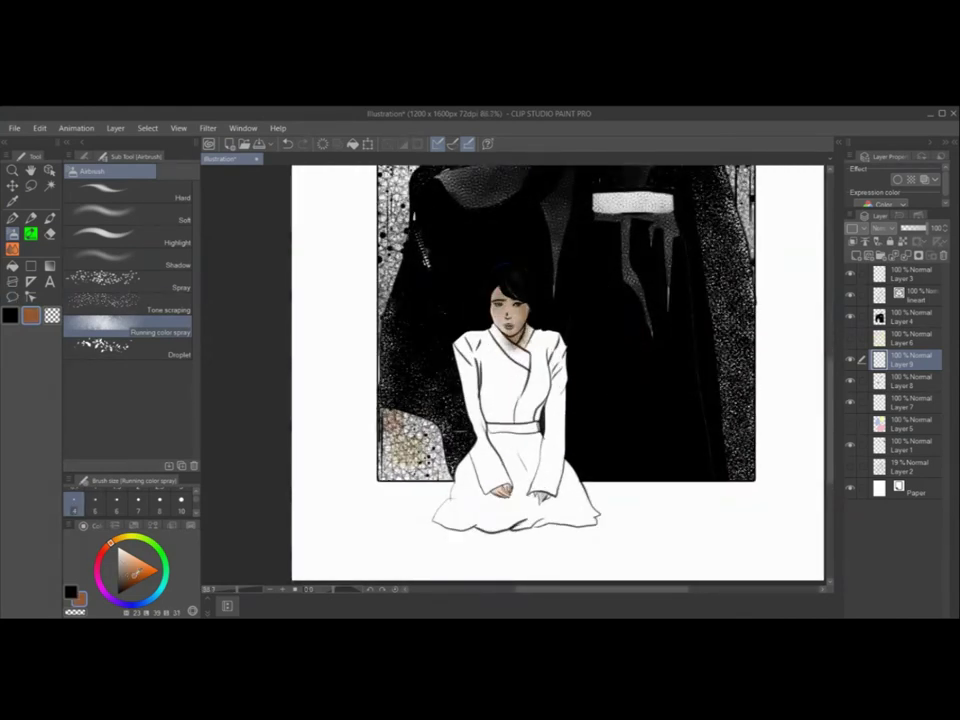
key(bracketleft)
key(bracketleft)
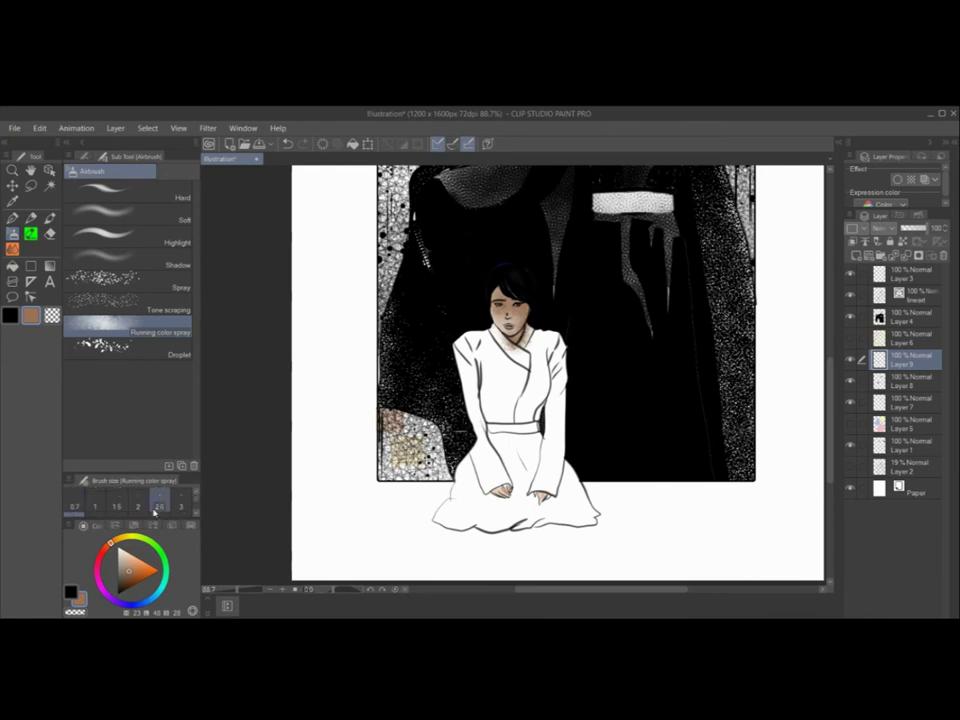
drag(499, 310, 520, 316)
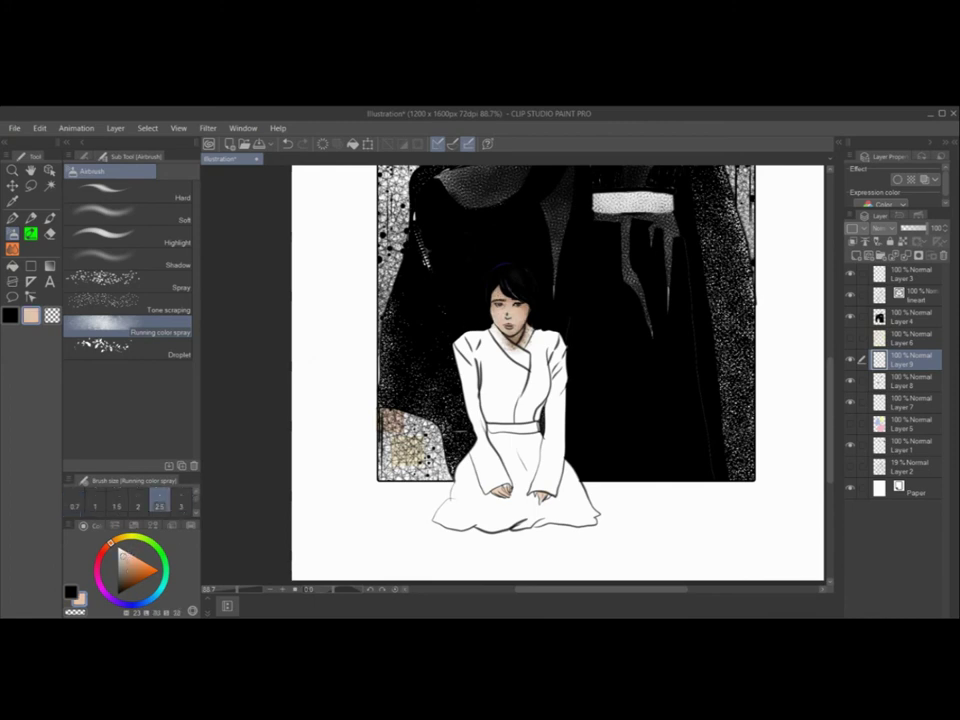
key(p)
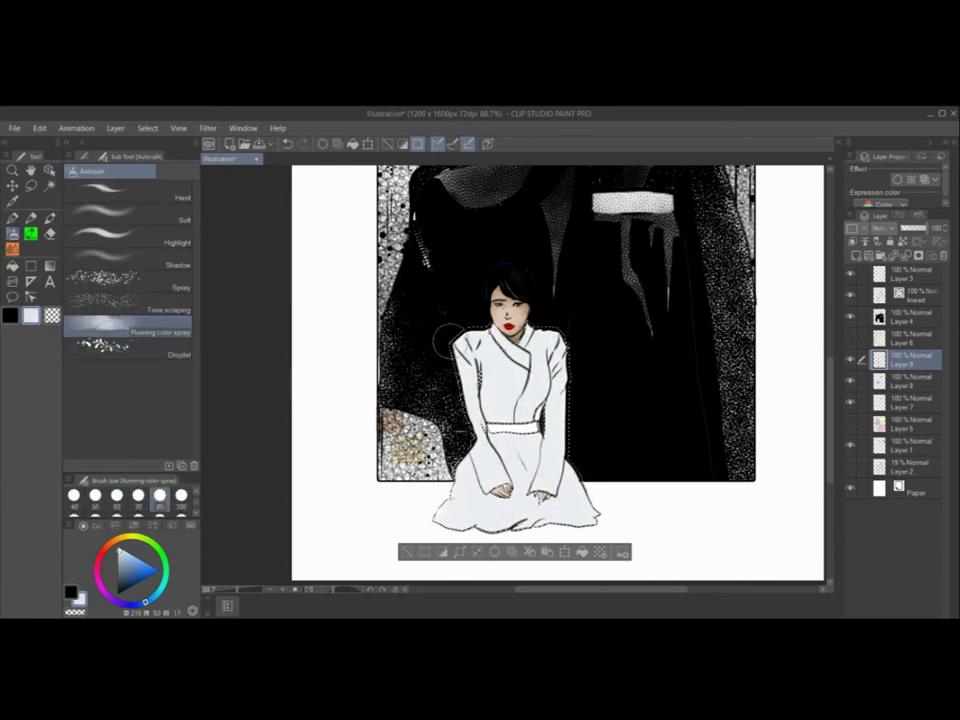
Try slate-blue Droplet strokes at size 40 along the kneeling figure's robe, and undo them
click(125, 350)
click(121, 576)
drag(482, 352, 491, 412)
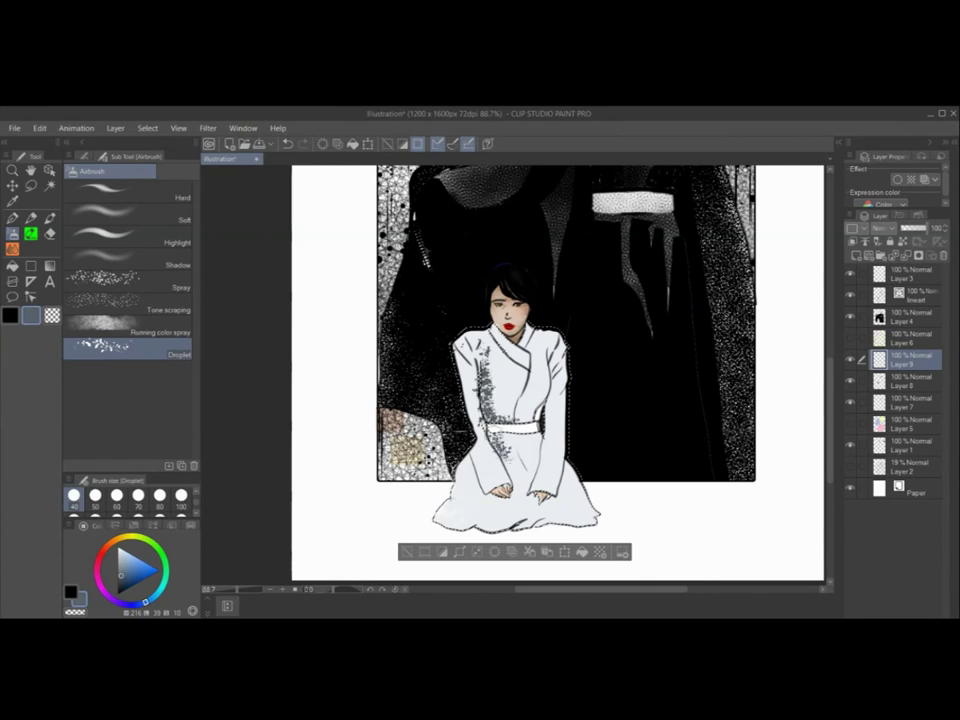
click(287, 144)
click(287, 144)
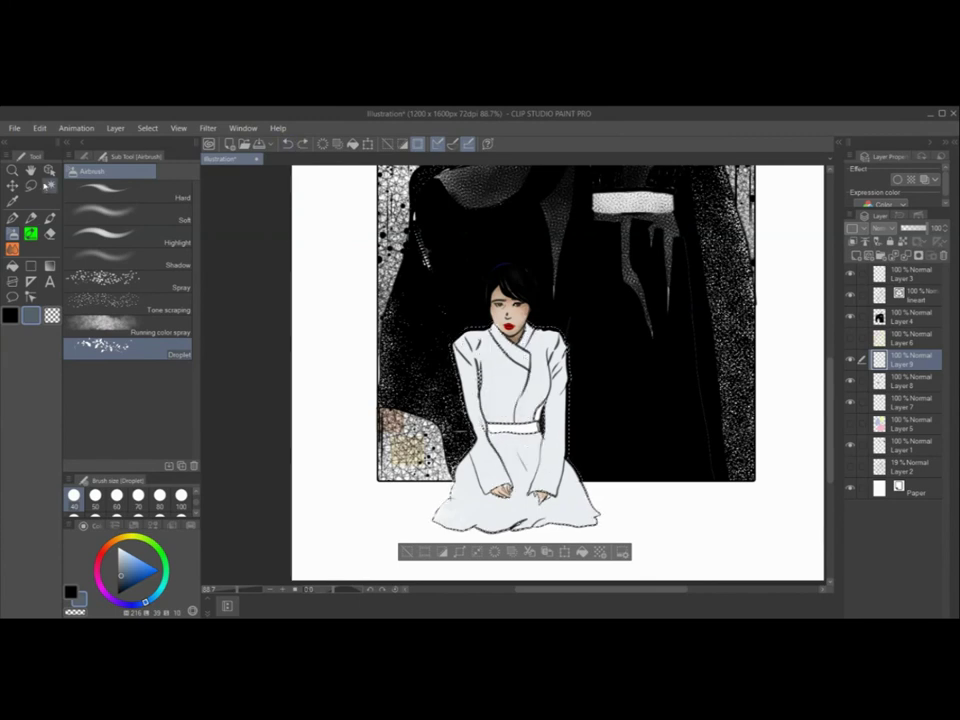
Texture the selected robe of the kneeling figure with white Droplet and Running color spray strokes, and clear the selection
click(49, 186)
click(118, 548)
key(b)
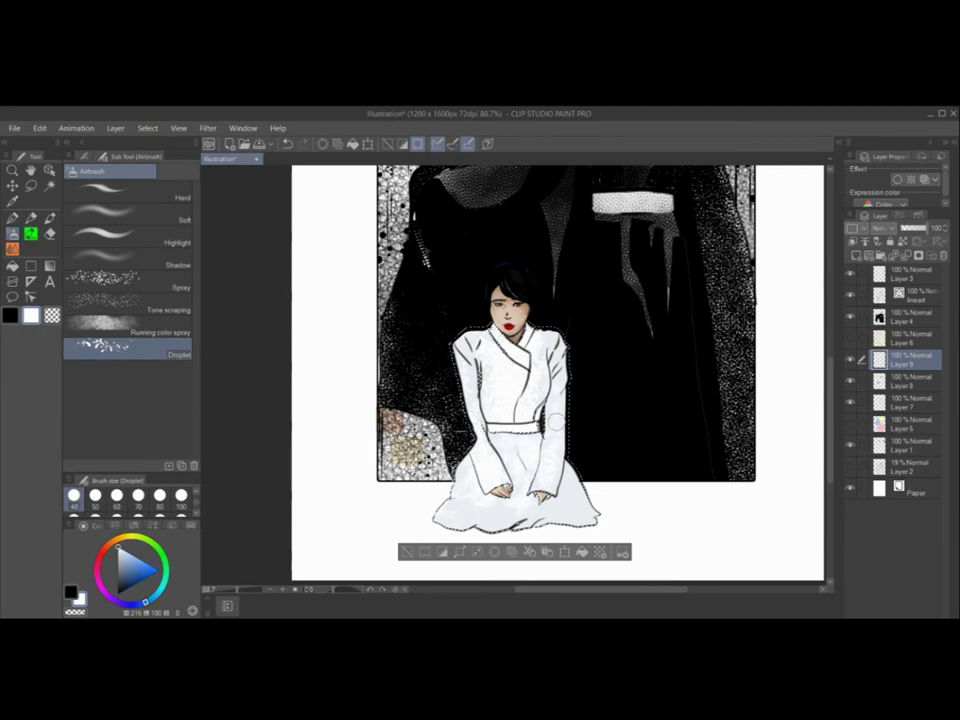
click(128, 331)
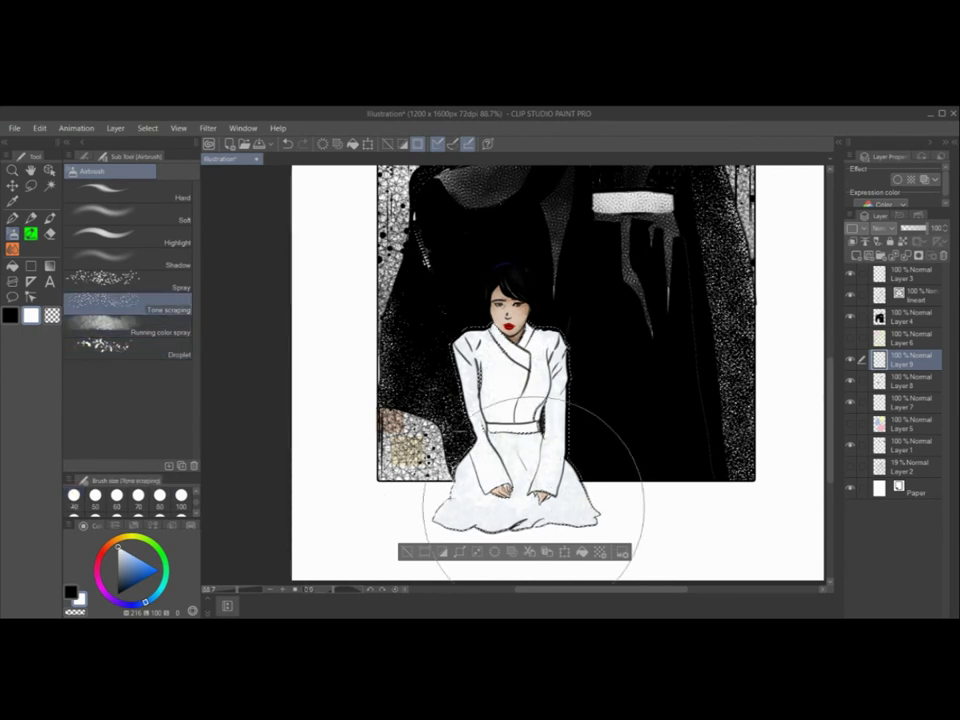
drag(492, 413, 584, 492)
click(408, 553)
Hide the colour swatches on Layer 1
scroll(610, 418, down, 3)
scroll(737, 417, down, 2)
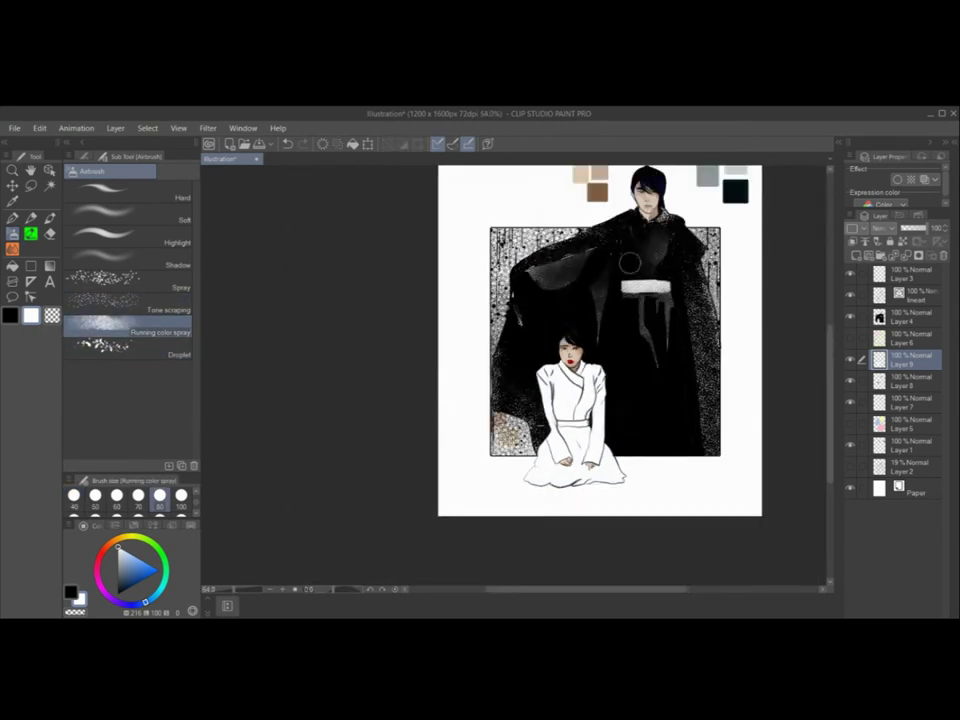
click(850, 445)
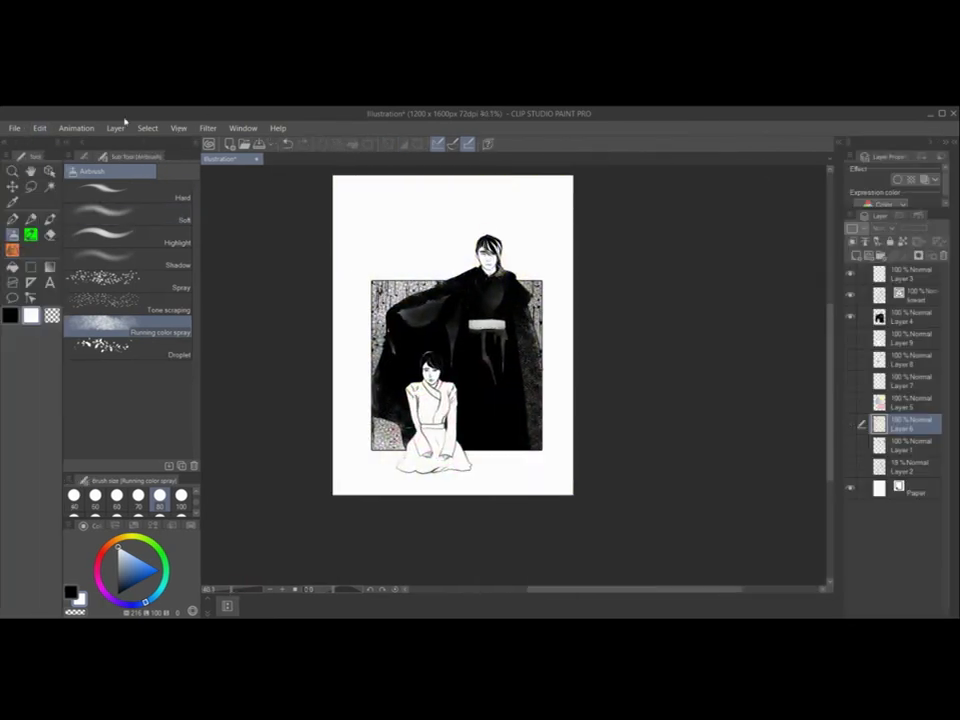
Add a new layer above Layer 6 and try covering the canvas with dark navy 染みブラシ texture strokes
key(ctrl+shift+n)
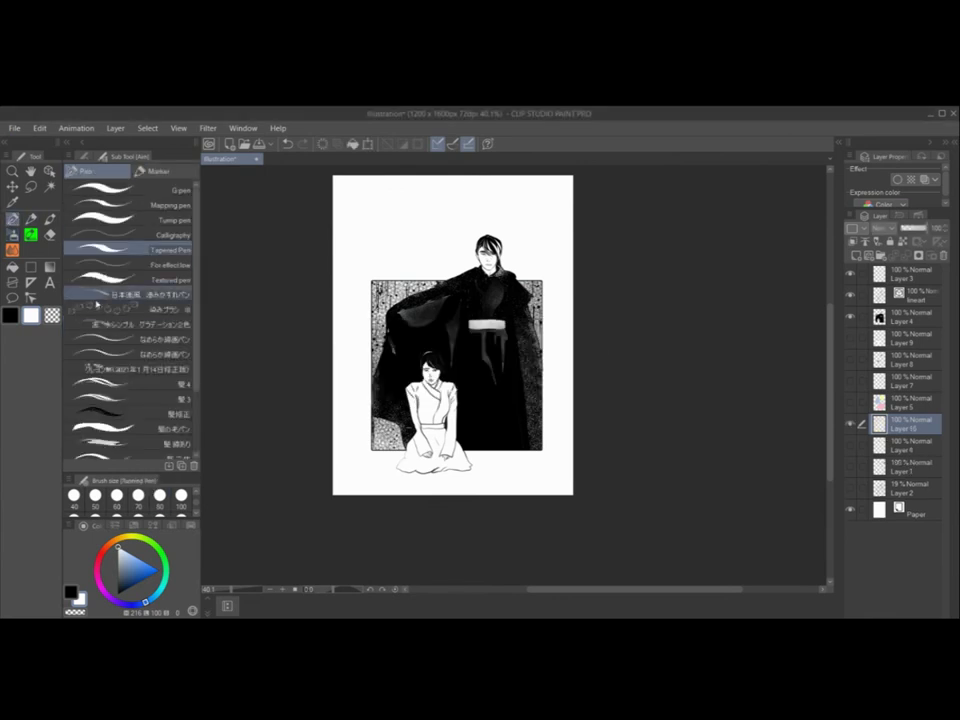
scroll(84, 380, down, 2)
click(123, 588)
drag(352, 440, 499, 424)
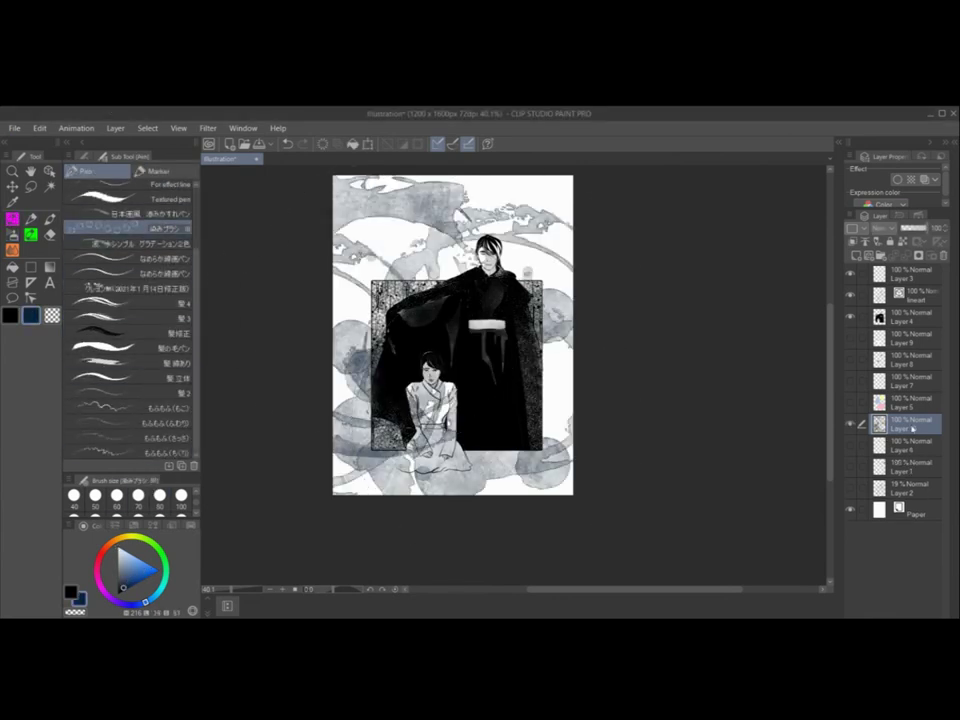
key(e)
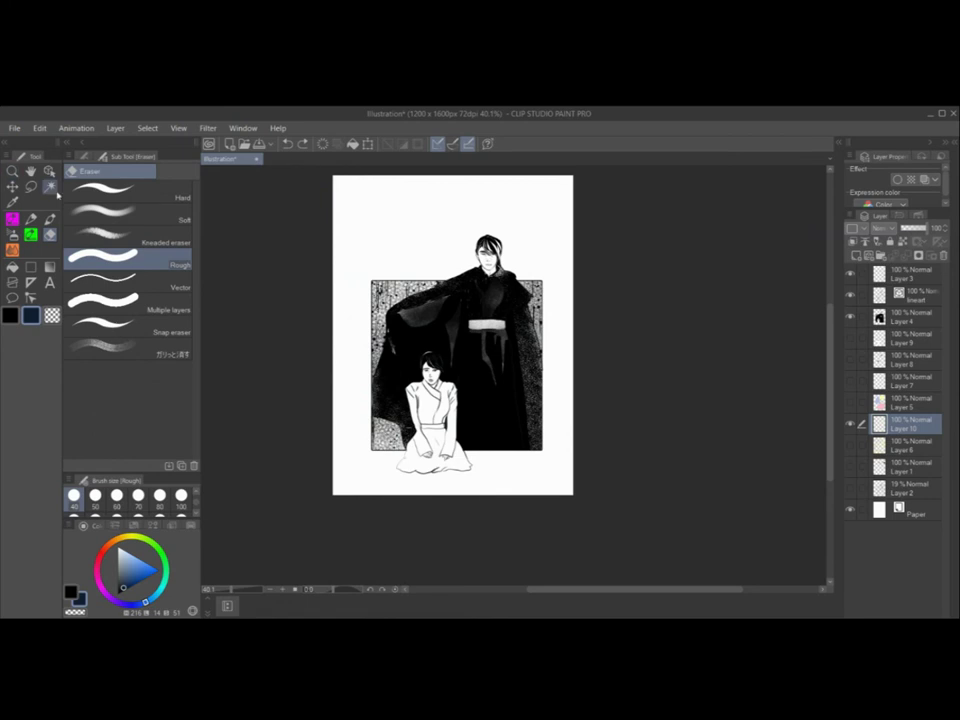
click(10, 176)
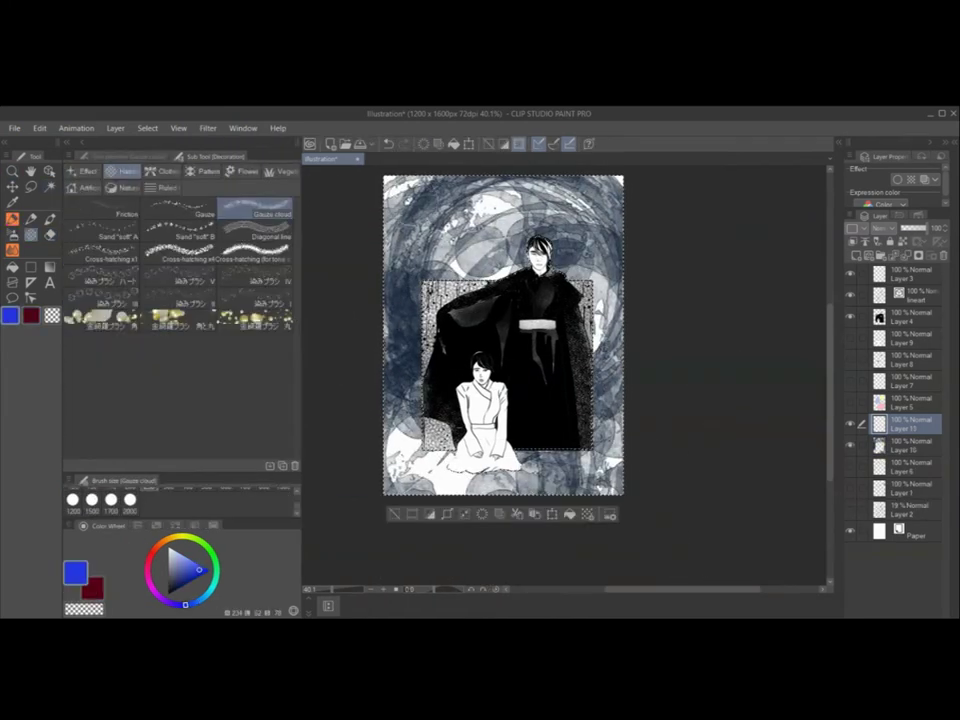
Cover the selected background on Layer 11 with muted yellow 染みブラシ Ⅰ texture strokes over the blue wash
click(180, 279)
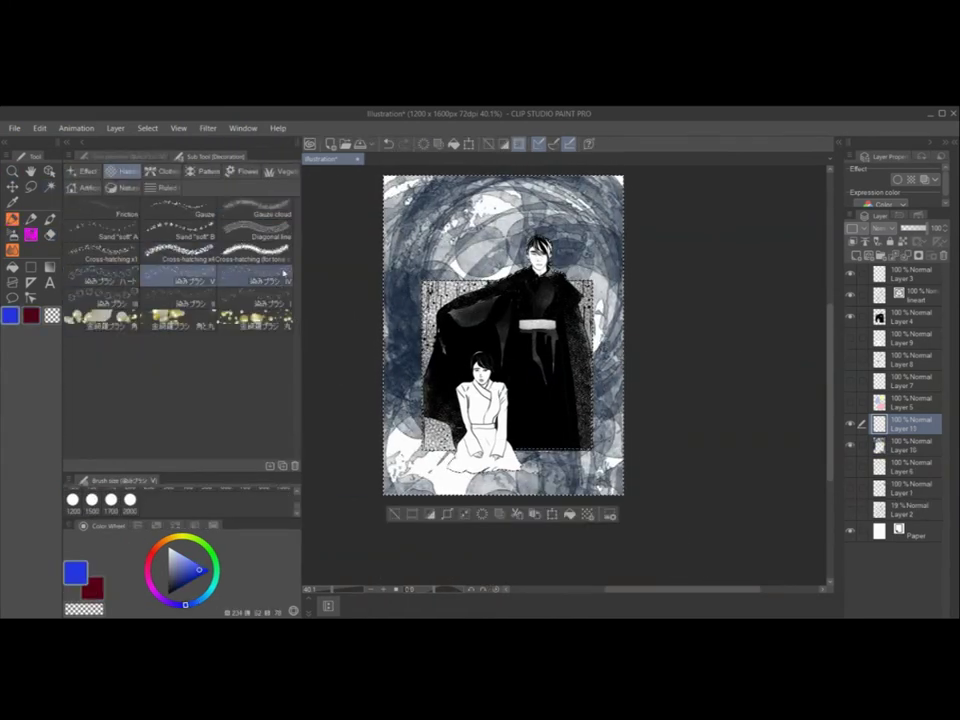
click(284, 273)
click(178, 538)
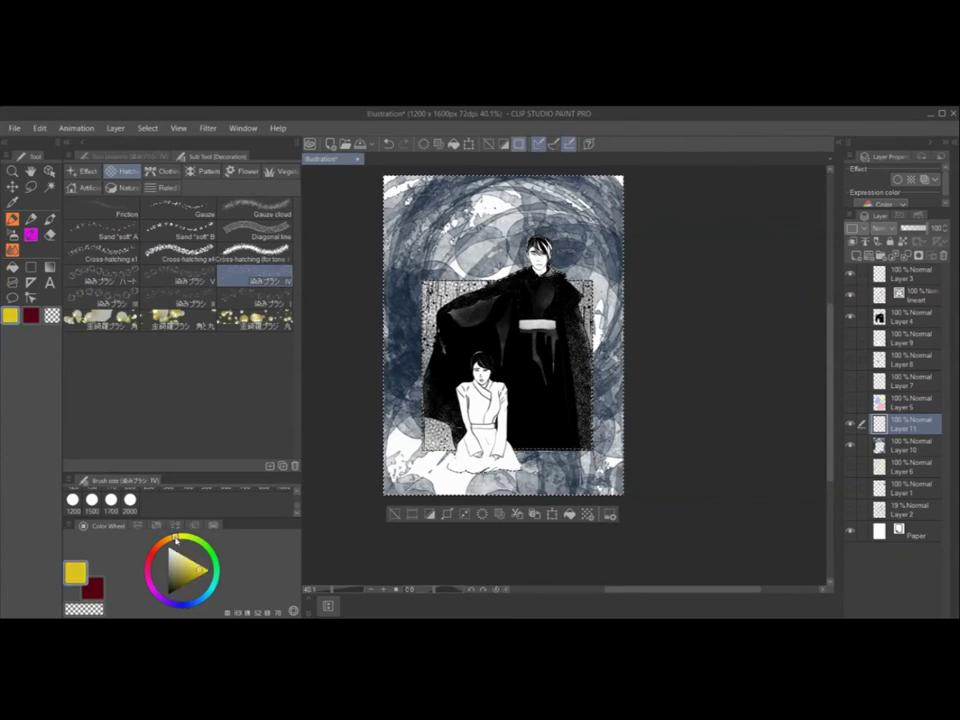
click(255, 298)
mouse_move(450, 225)
mouse_down()
mouse_move(419, 293)
mouse_move(439, 460)
mouse_move(534, 460)
mouse_move(574, 440)
mouse_move(609, 350)
mouse_move(606, 290)
mouse_up()
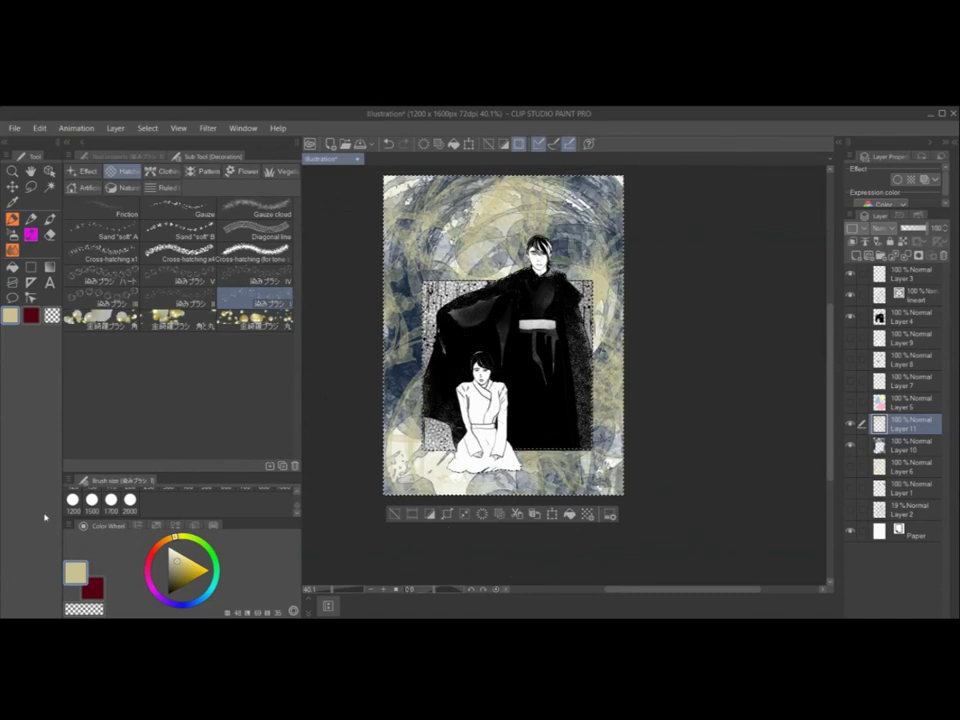
Add dusty pink 染みブラシ Ⅰ texture strokes across the selected background on Layer 11, and clear the selection
click(153, 550)
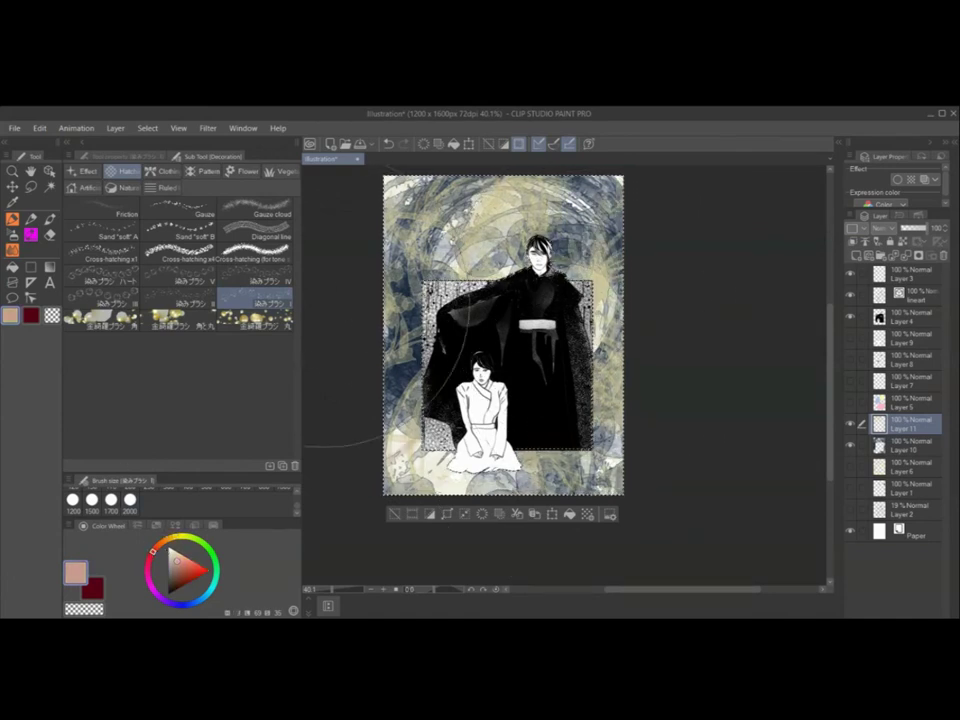
mouse_move(331, 302)
mouse_down()
mouse_move(421, 331)
mouse_move(436, 381)
mouse_move(431, 436)
mouse_move(461, 446)
mouse_move(441, 461)
mouse_move(621, 351)
mouse_move(616, 321)
mouse_move(441, 271)
mouse_up()
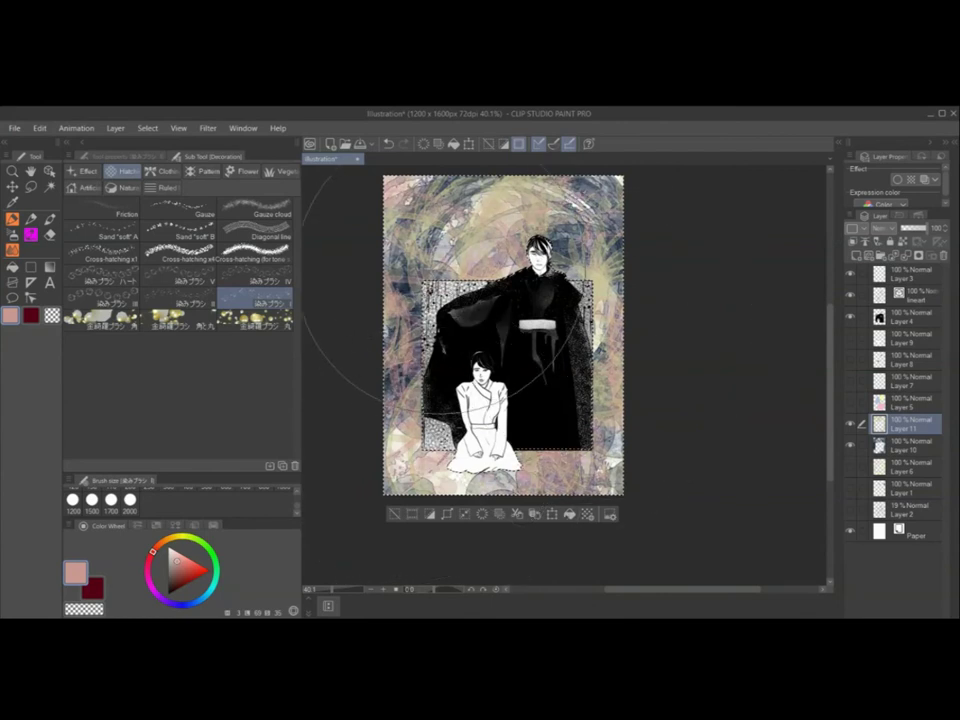
click(395, 518)
Hide the side palettes and examine the whole illustration with its textured background
scroll(745, 182, down, 1)
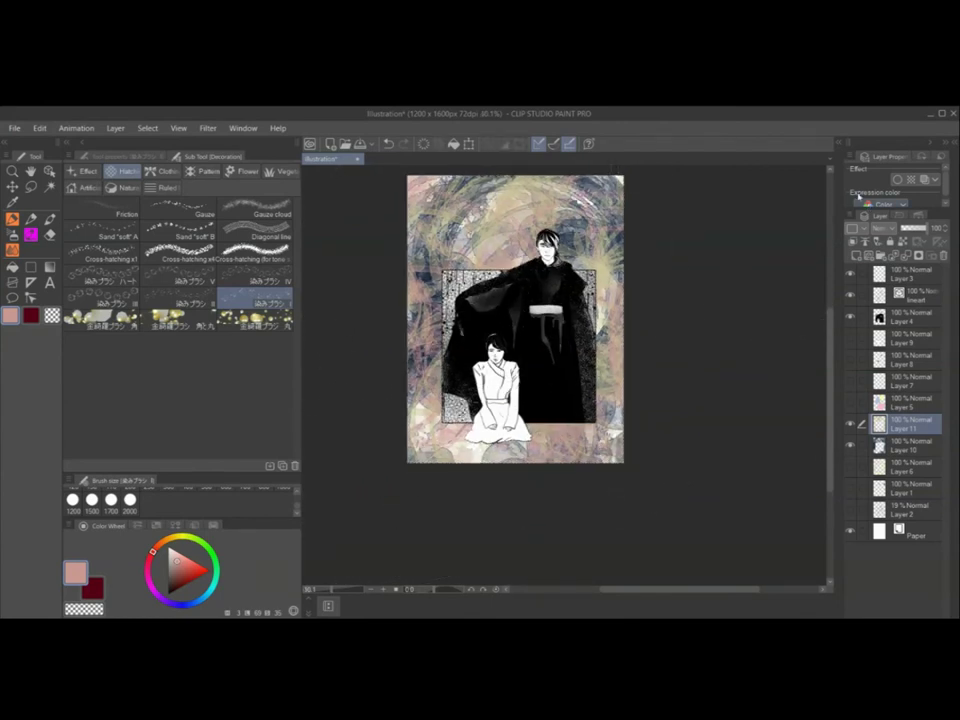
scroll(590, 378, up, 2)
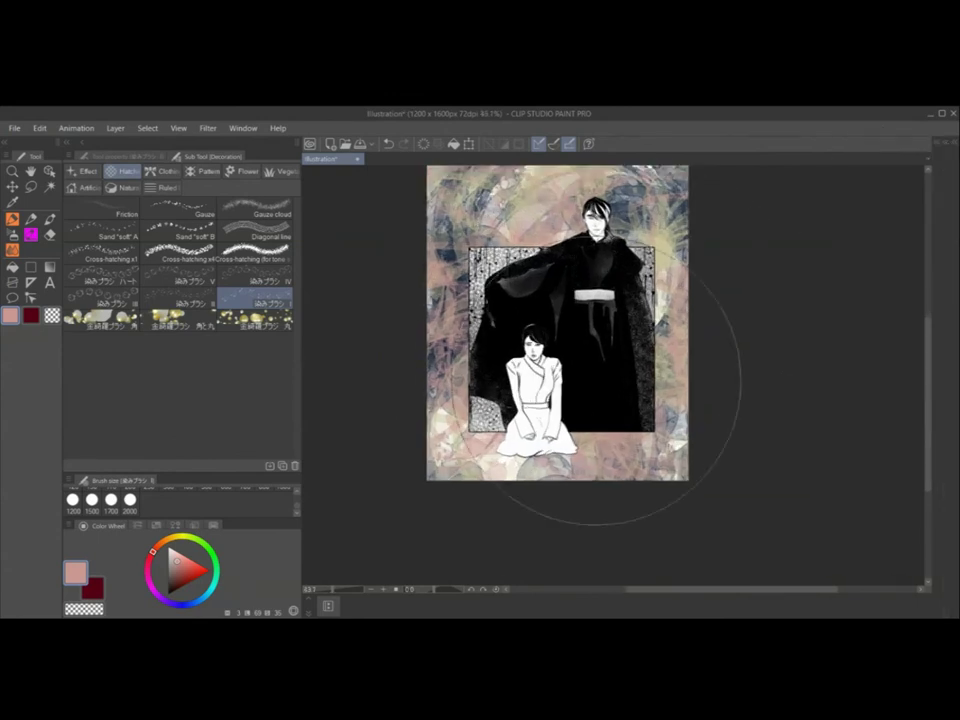
scroll(597, 170, up, 1)
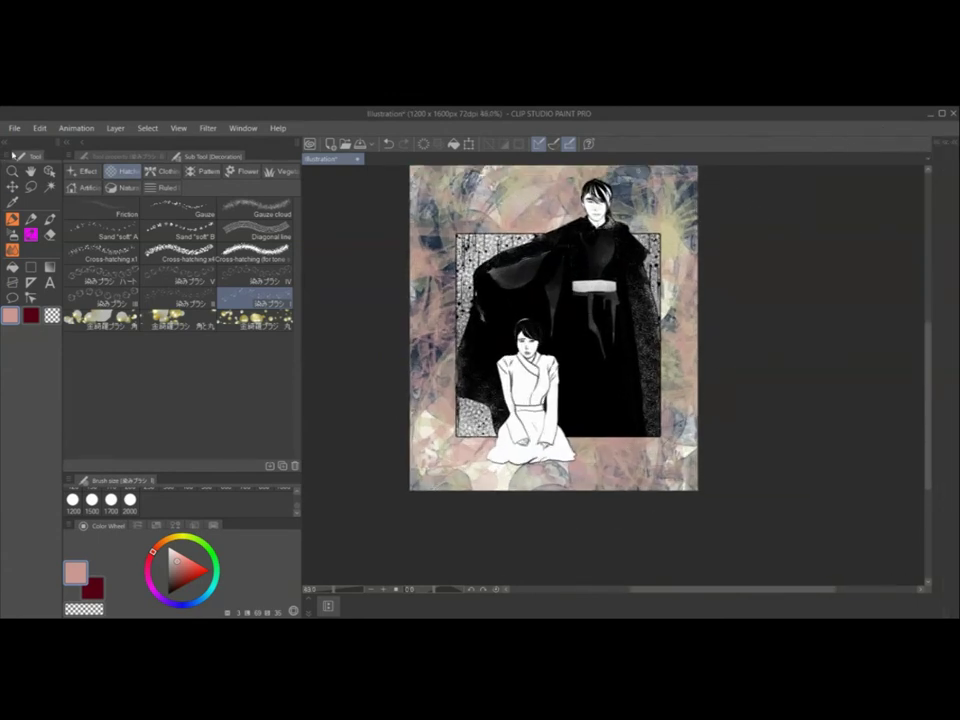
click(68, 143)
click(5, 143)
scroll(554, 463, down, 3)
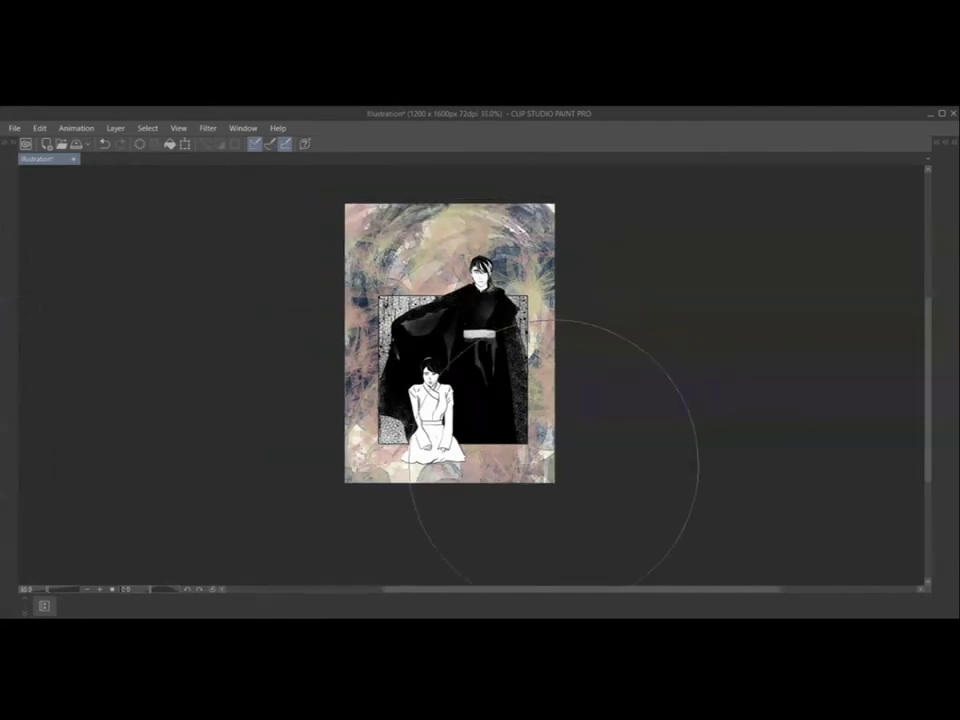
click(14, 128)
click(868, 456)
scroll(523, 432, up, 2)
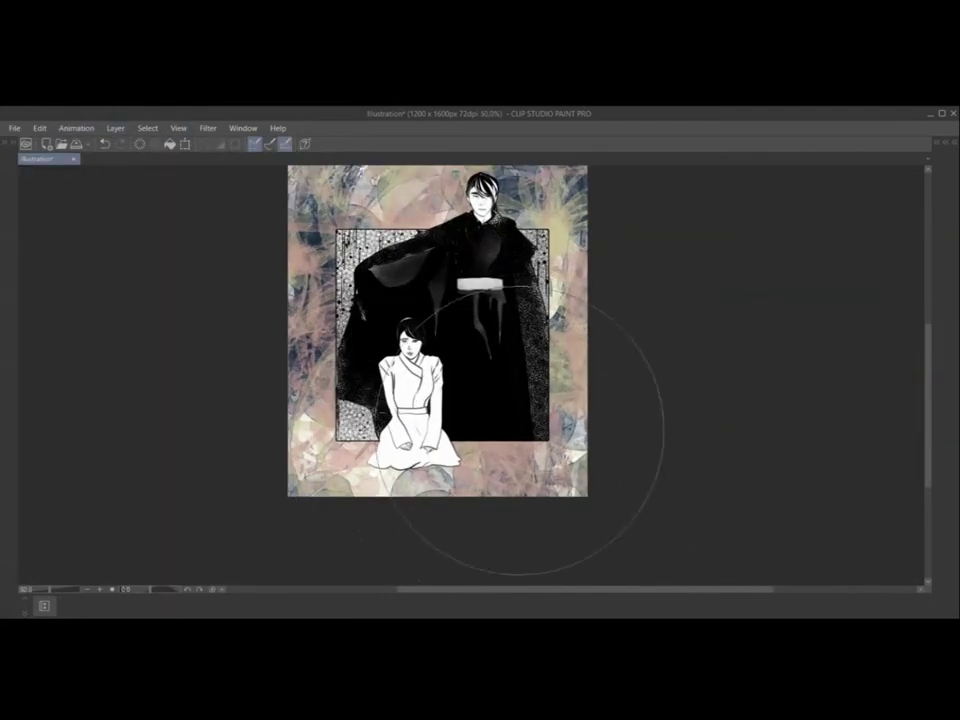
drag(928, 386, 928, 333)
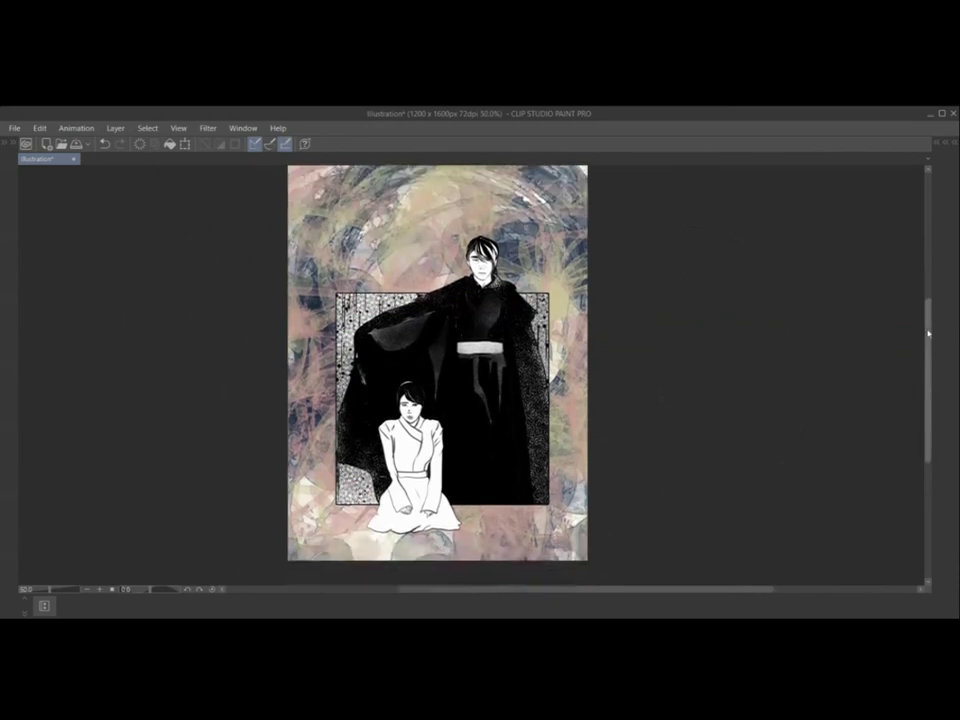